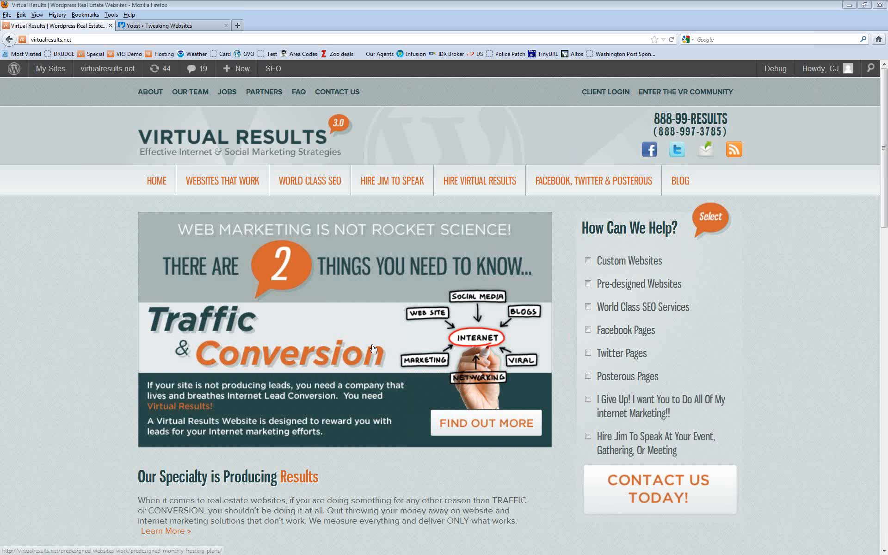
Step: Open a new blank tab beside the Virtual Results site and Yoast tabs
left_click(238, 25)
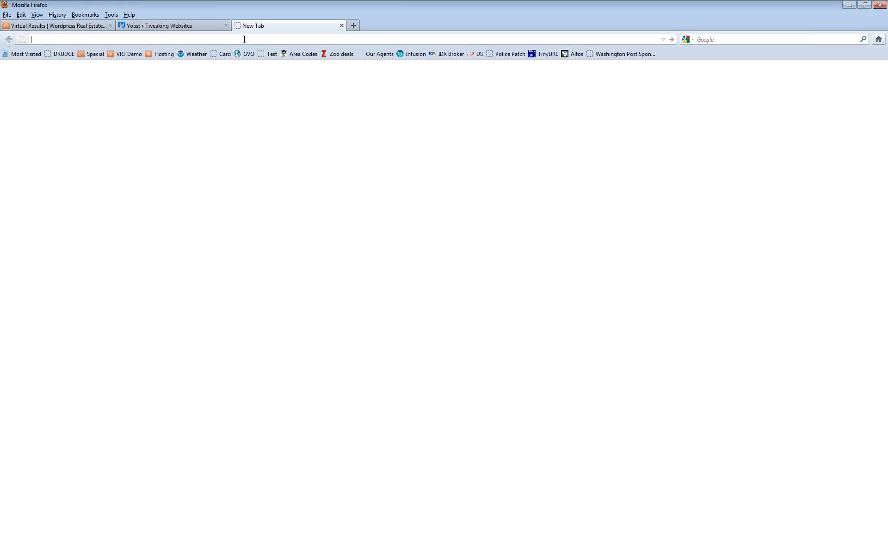
Step: Load the iloveutahrealestate.com homepage in the new tab and scroll through it
type("ilo")
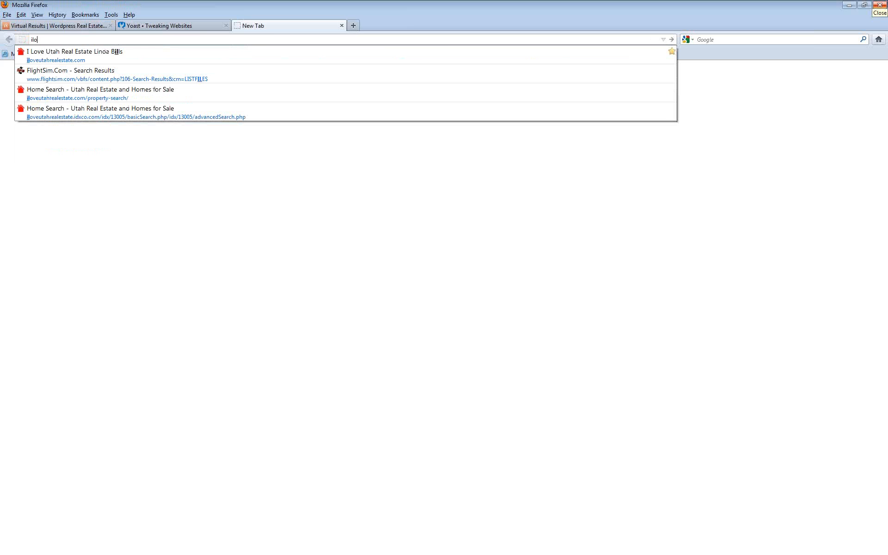
type("veutah")
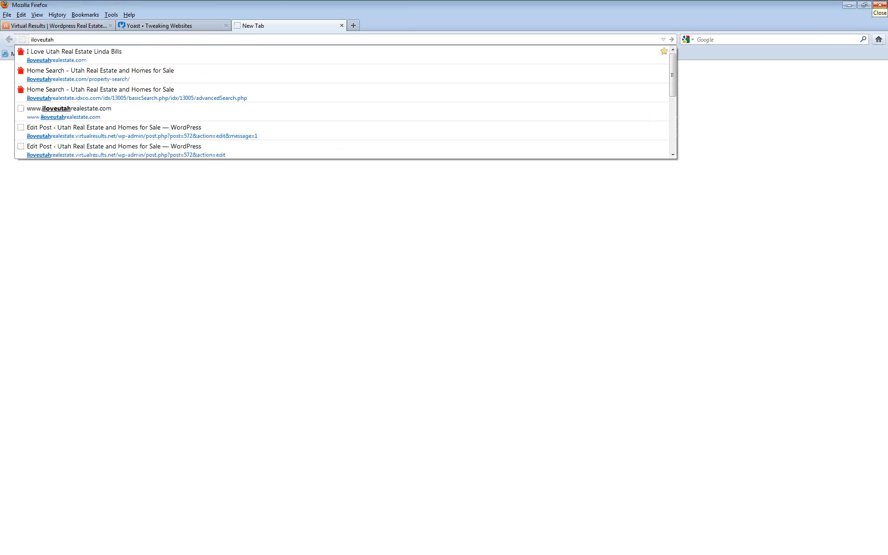
left_click(145, 54)
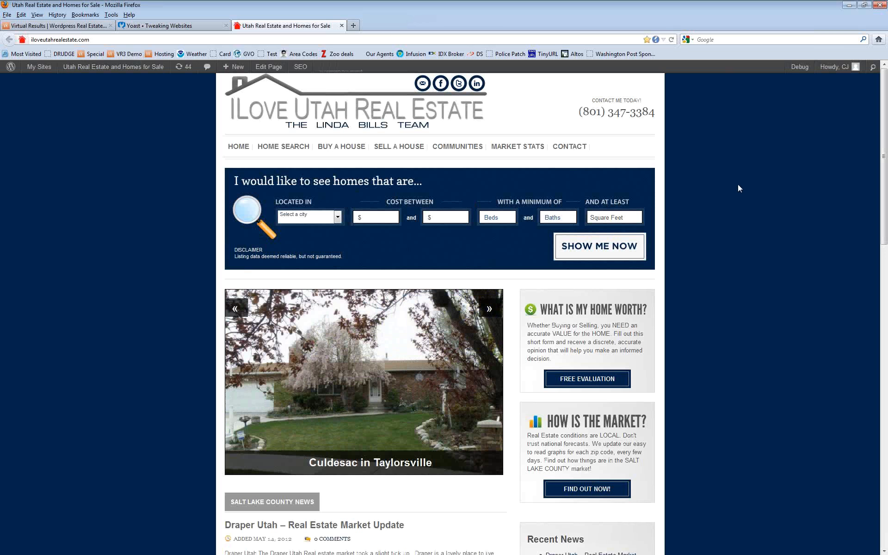
scroll(753, 217, "down", 15)
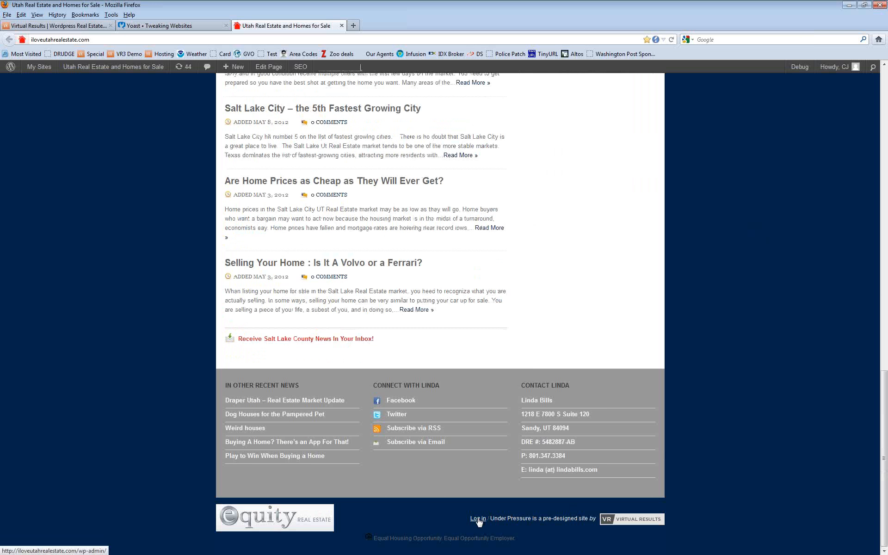
scroll(734, 357, "up", 15)
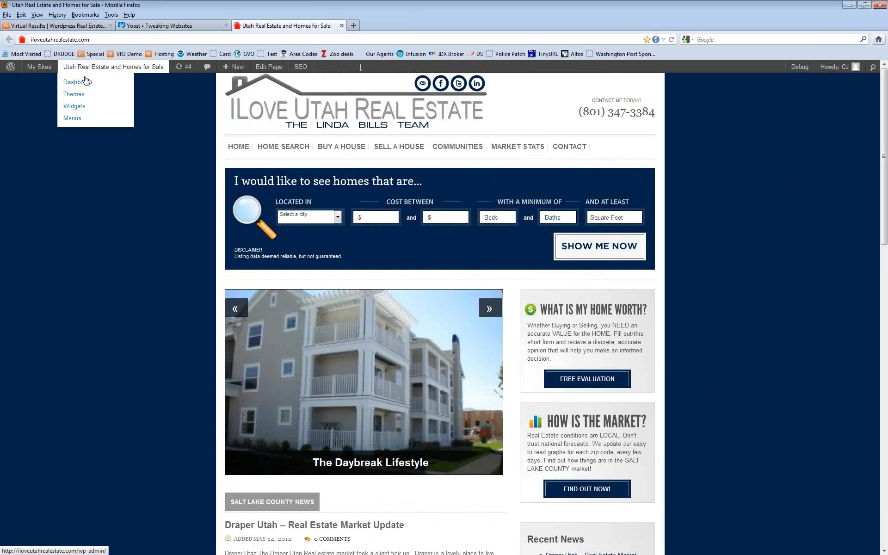
Step: Open the Utah site's WordPress Dashboard, then switch to the Yoast 'Tweaking Websites' tab
left_click(86, 82)
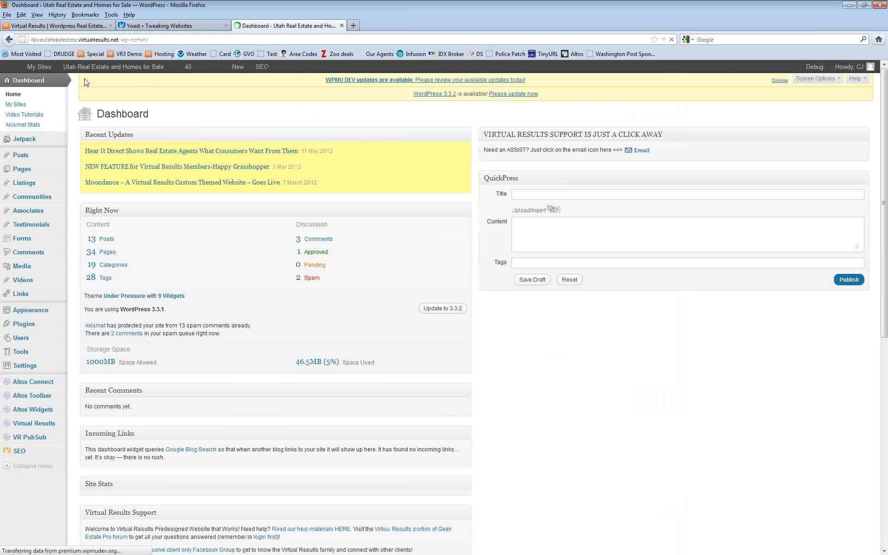
left_click(184, 28)
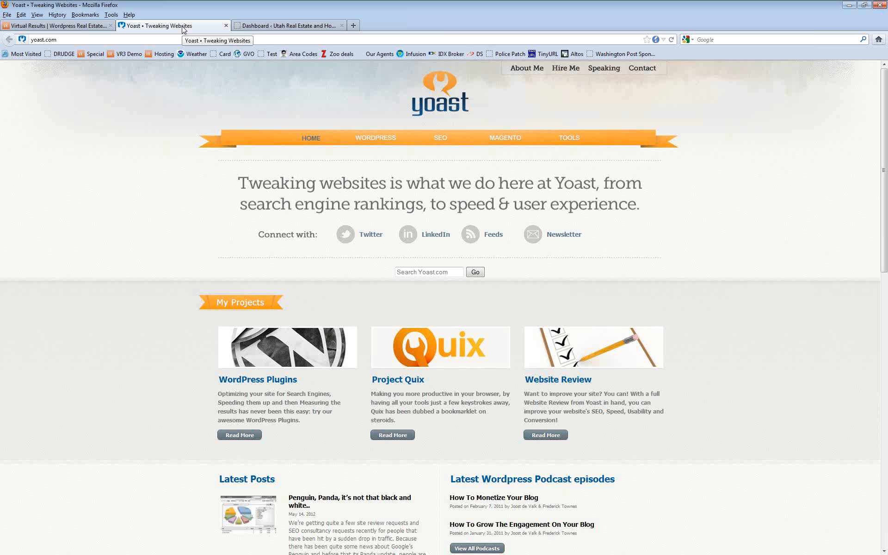
Step: Return to the Dashboard tab and open the Listings page showing the 4 published listings
left_click(287, 25)
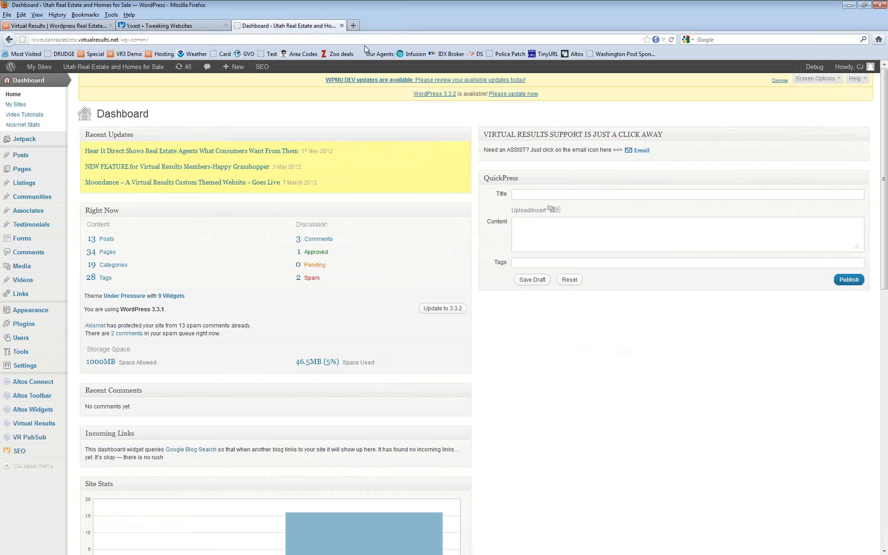
mouse_move(30, 187)
left_click(80, 184)
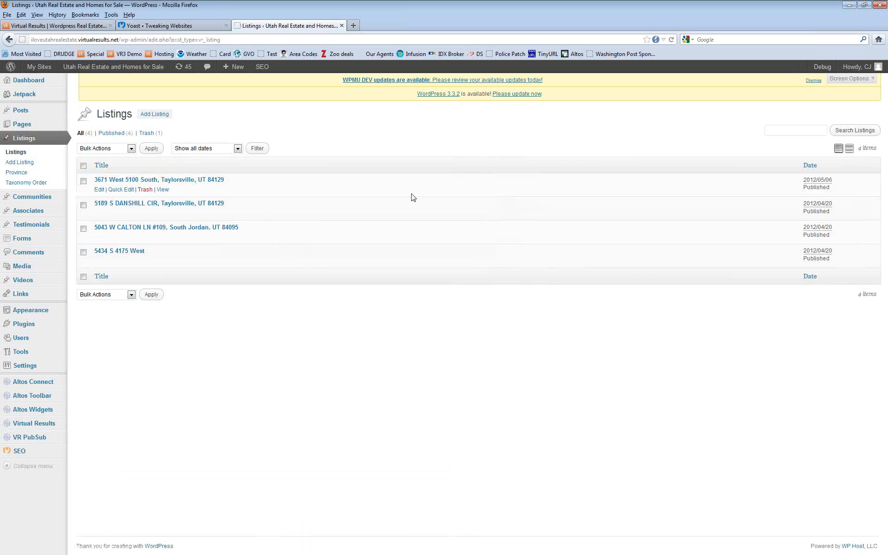
left_click(132, 182)
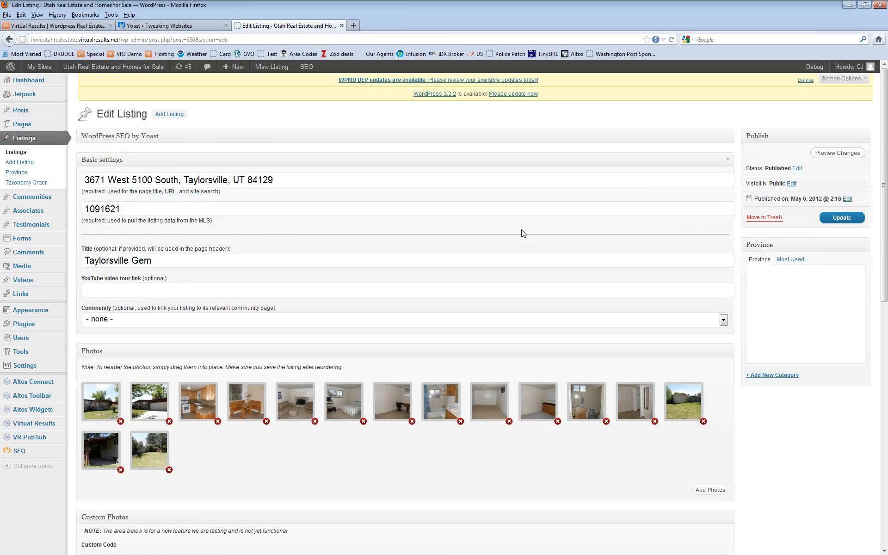
key("ctrl+plus")
key("ctrl+plus")
key("ctrl+plus")
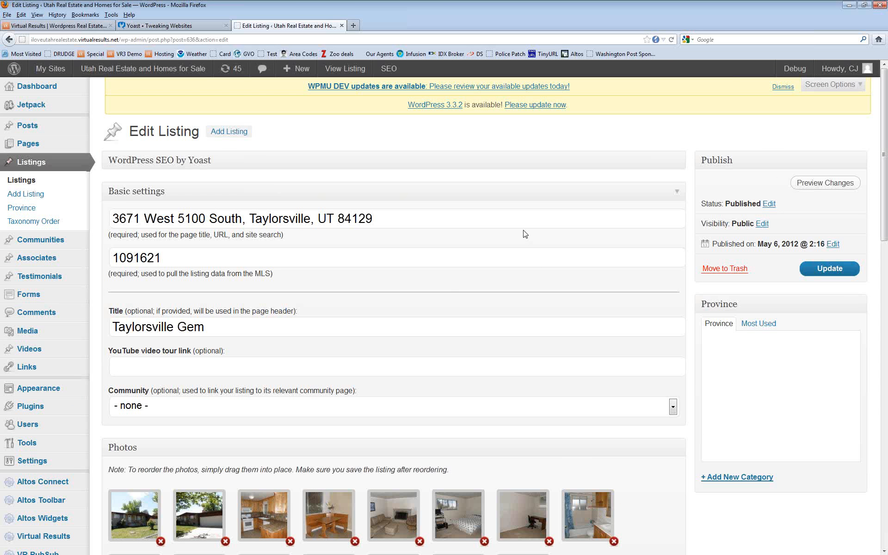
scroll(525, 234, "down", 20)
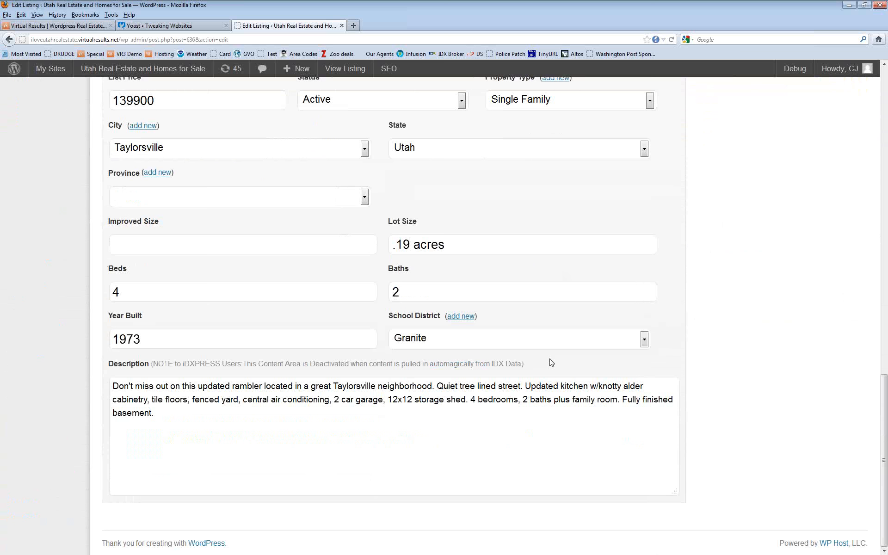
scroll(551, 361, "up", 10)
scroll(550, 361, "up", 4)
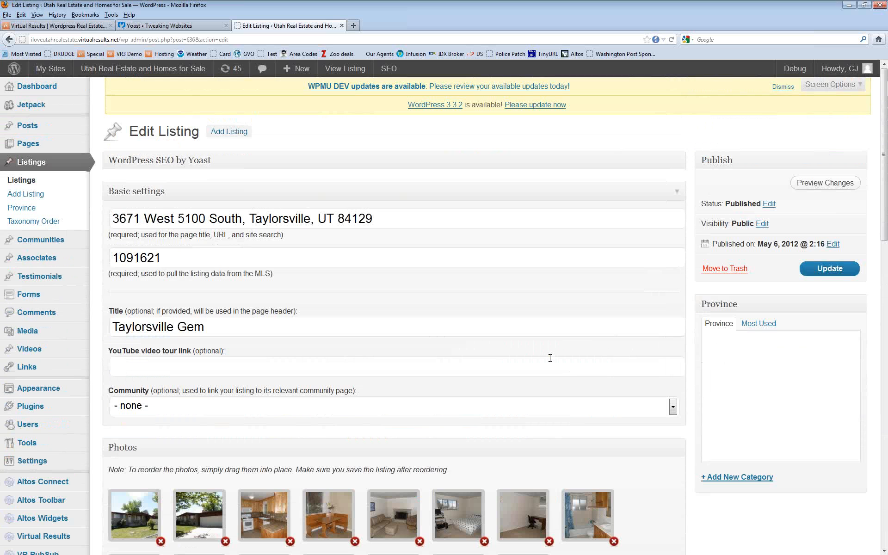
left_click(677, 162)
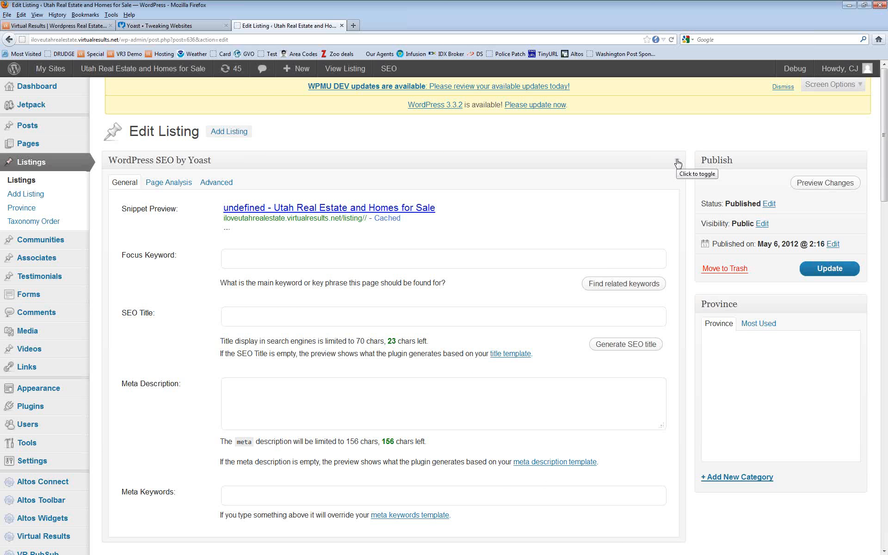
scroll(486, 287, "down", 2)
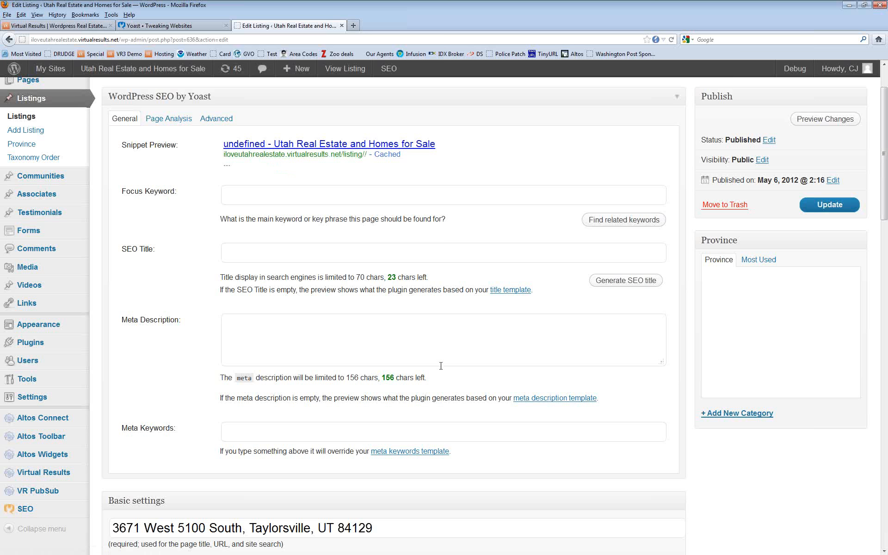
left_click_drag(455, 149, 274, 144)
left_click(461, 148)
left_click_drag(460, 147, 275, 146)
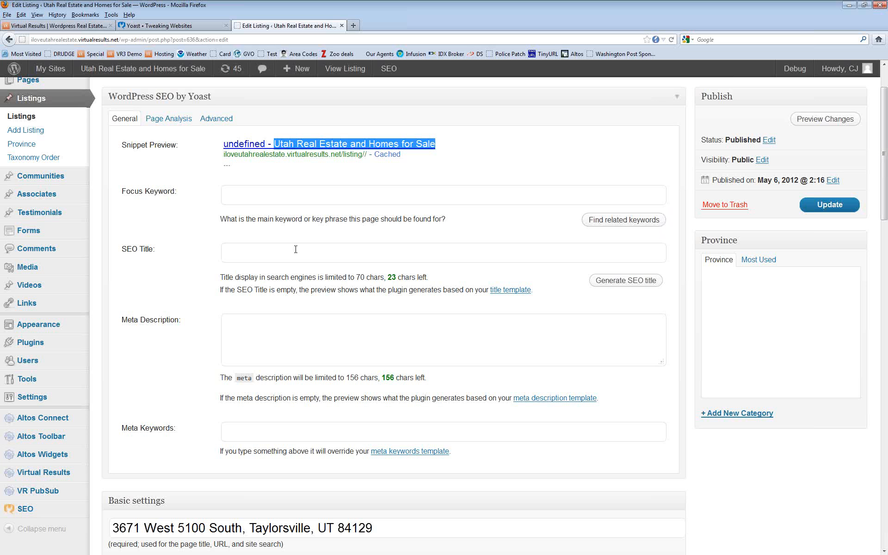
left_click(253, 253)
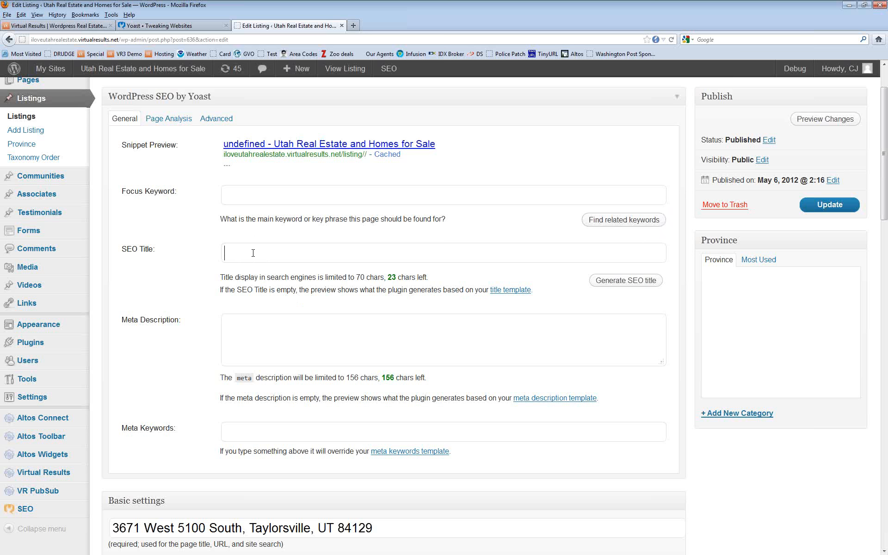
type("Ta")
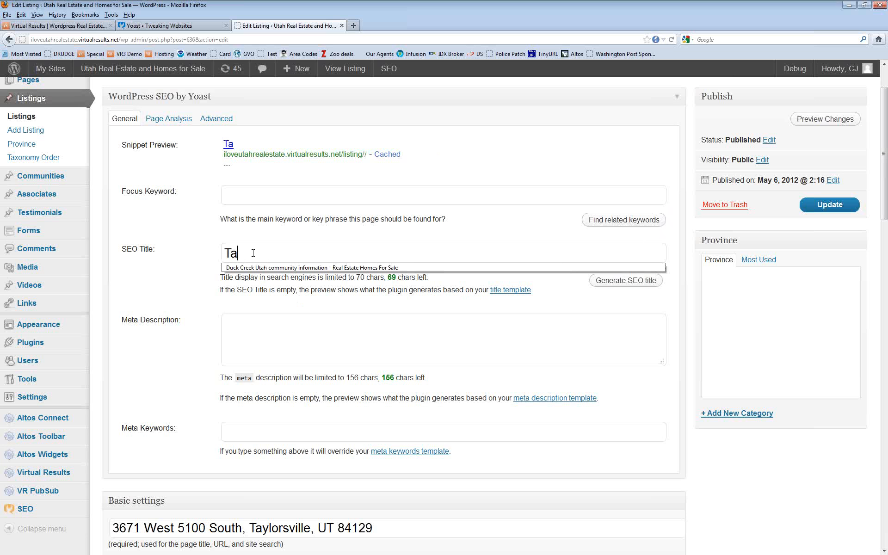
type("ylor")
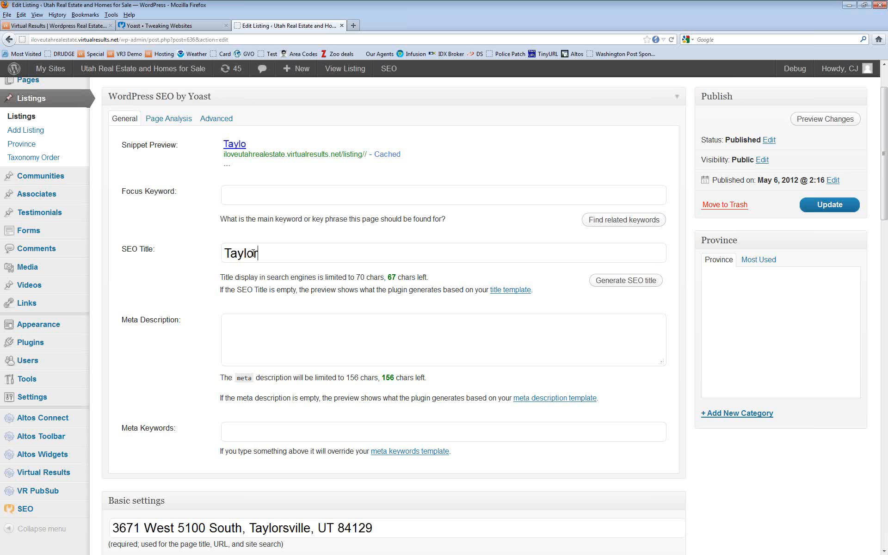
type("sville U")
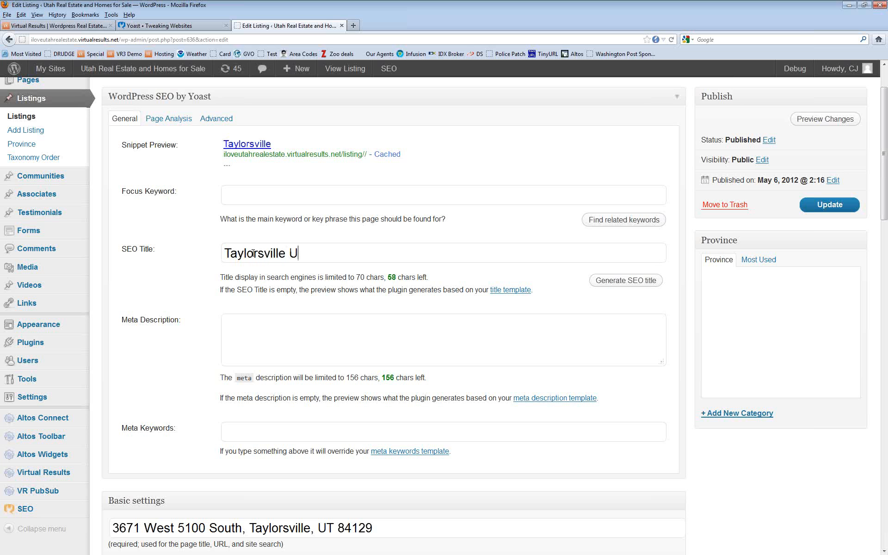
type("T Home for")
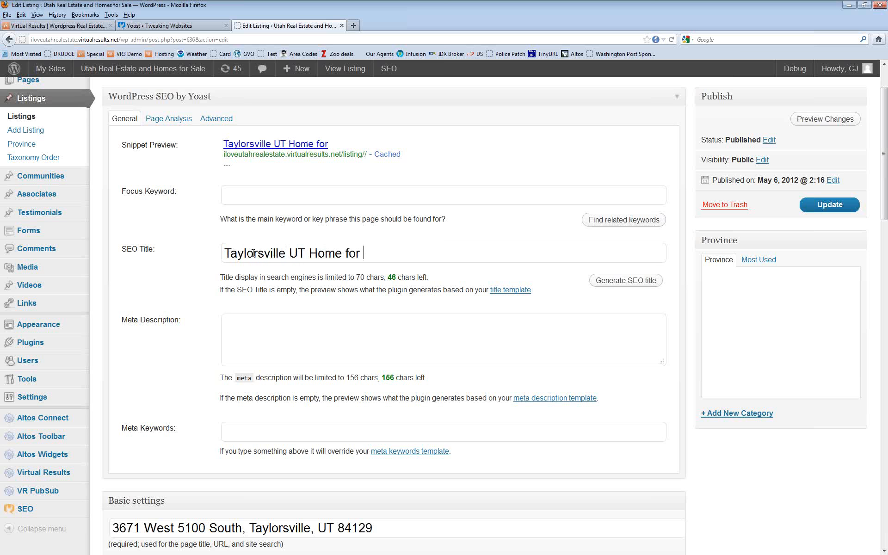
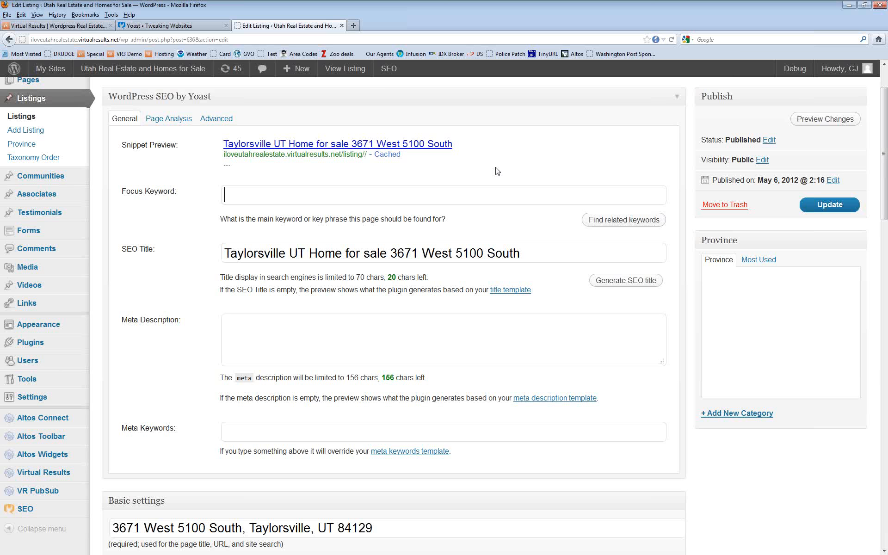
type("taylorsville")
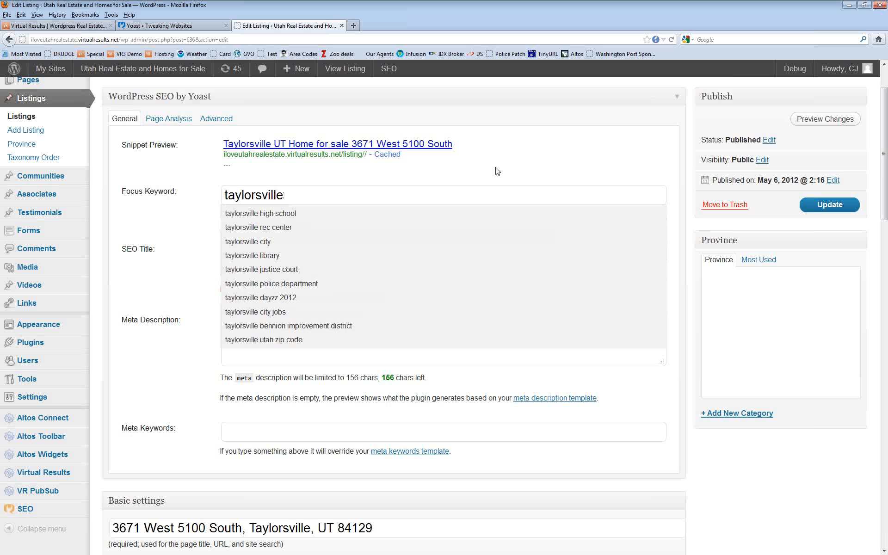
Step: Change the focus keyword to the suggested 'taylorsville homes for sale'
type("real")
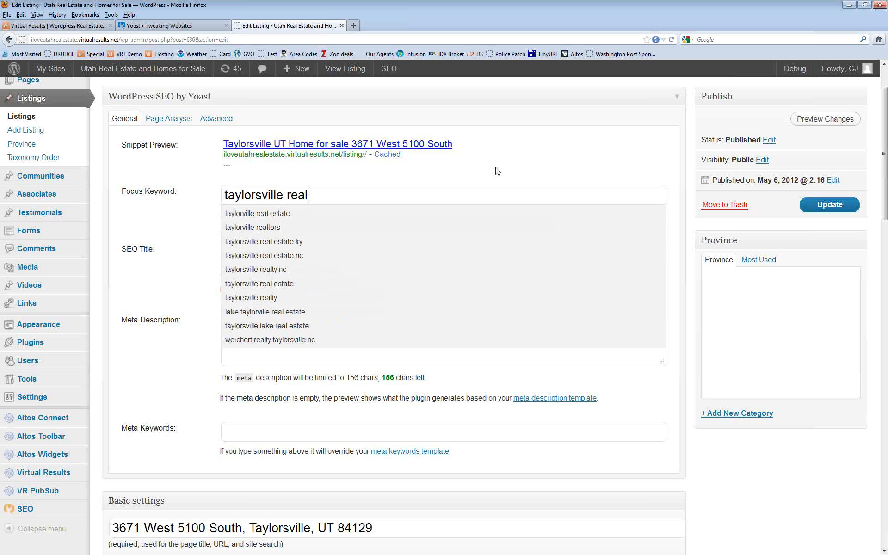
key("BackSpace")
key("BackSpace")
key("BackSpace")
key("BackSpace")
type("h")
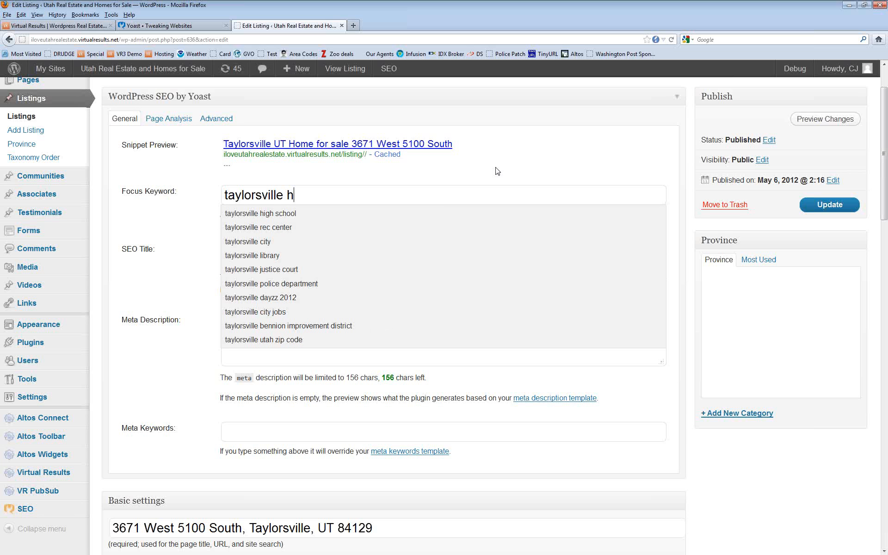
type("ome")
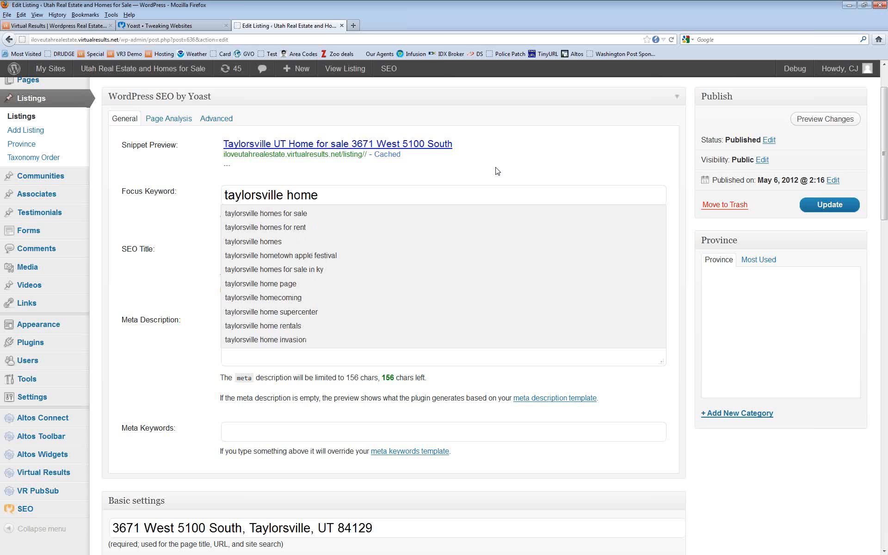
left_click(296, 214)
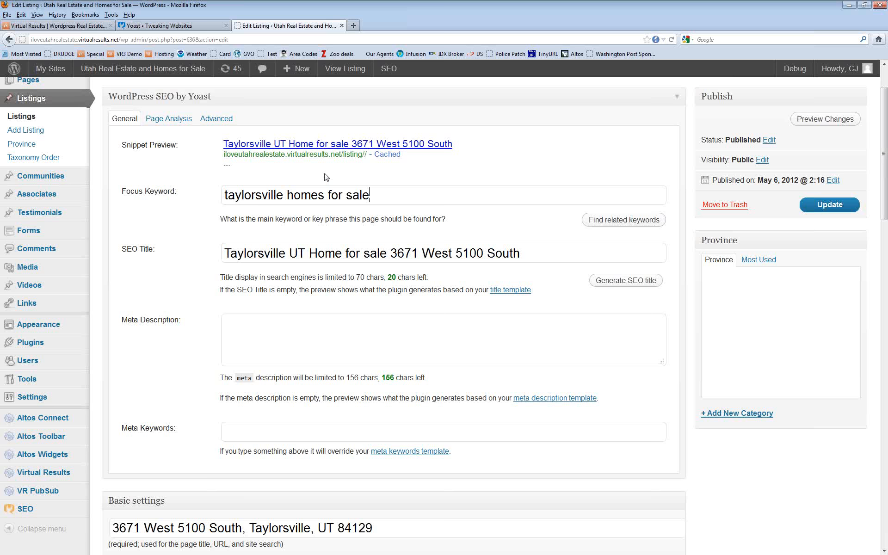
scroll(338, 325, "down", 10)
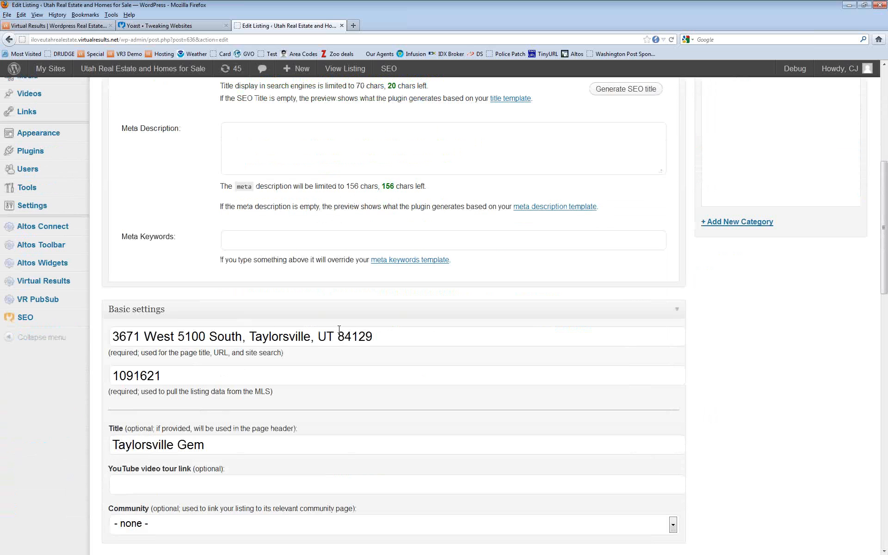
scroll(340, 333, "up", 3)
scroll(339, 333, "up", 7)
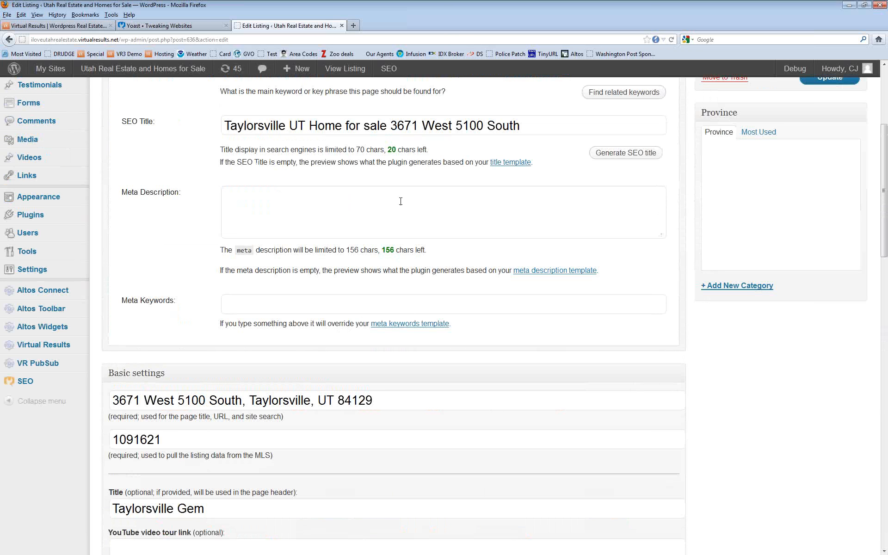
scroll(402, 202, "up", 3)
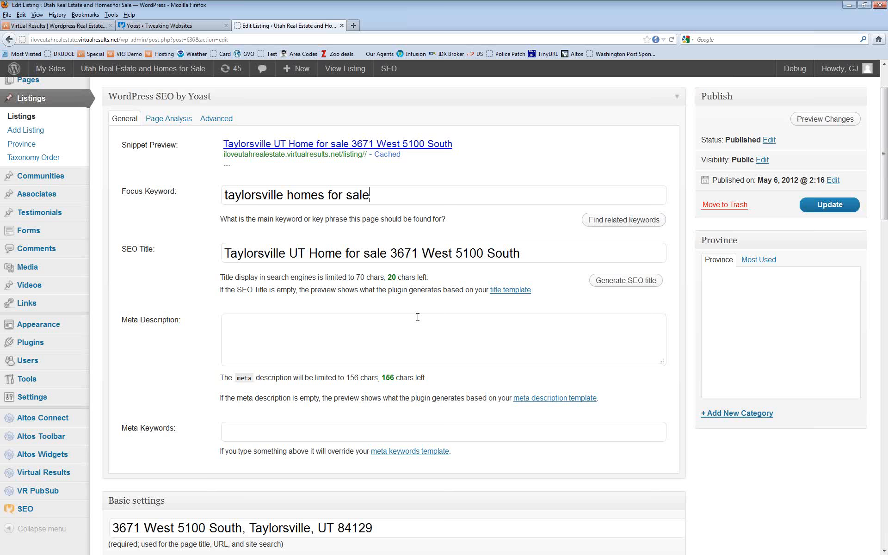
scroll(418, 317, "down", 5)
scroll(418, 317, "down", 12)
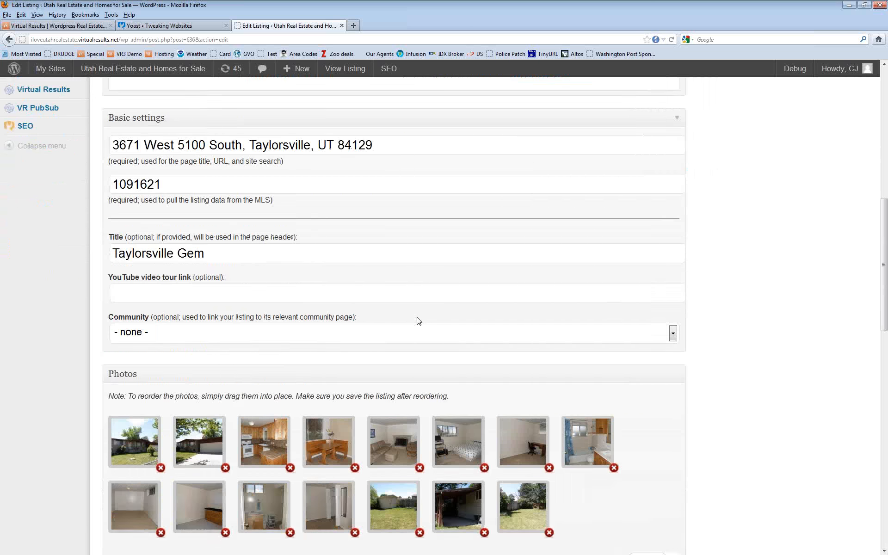
scroll(420, 323, "down", 3)
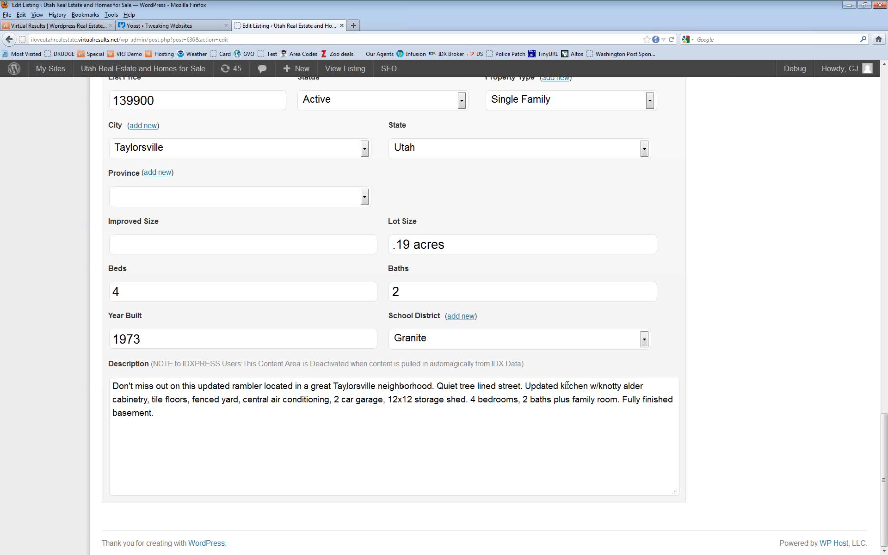
Step: Copy the description's first two sentences, ending 'Quiet tree lined street.', into the Meta Description
left_click_drag(111, 387, 526, 387)
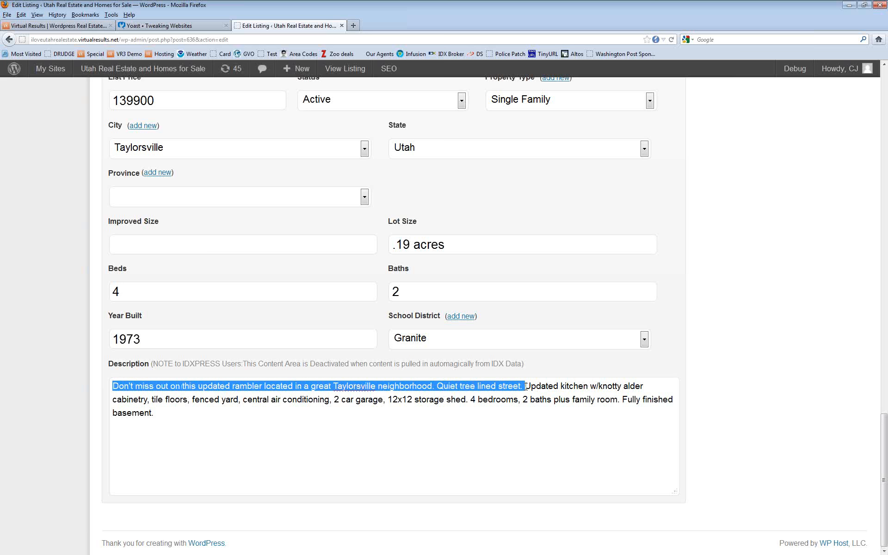
right_click(237, 386)
left_click(269, 415)
scroll(286, 416, "up", 10)
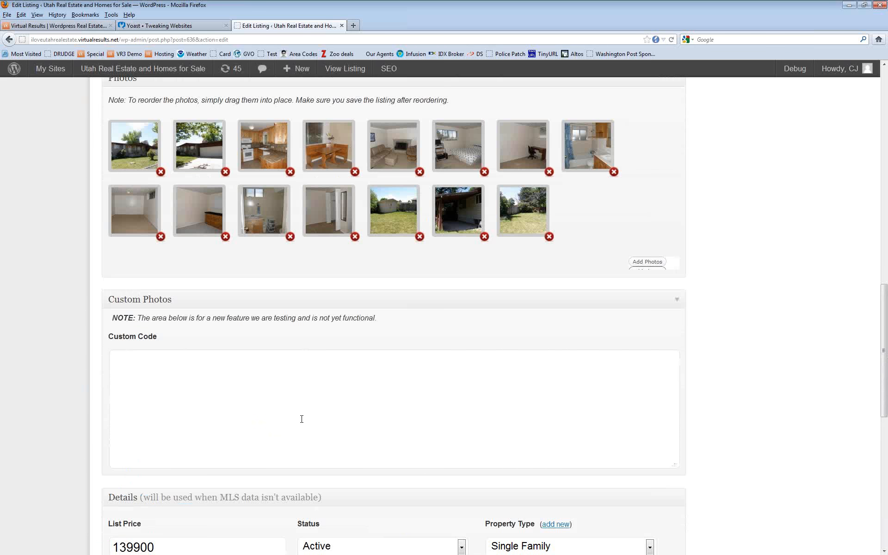
scroll(302, 419, "up", 12)
scroll(285, 413, "down", 5)
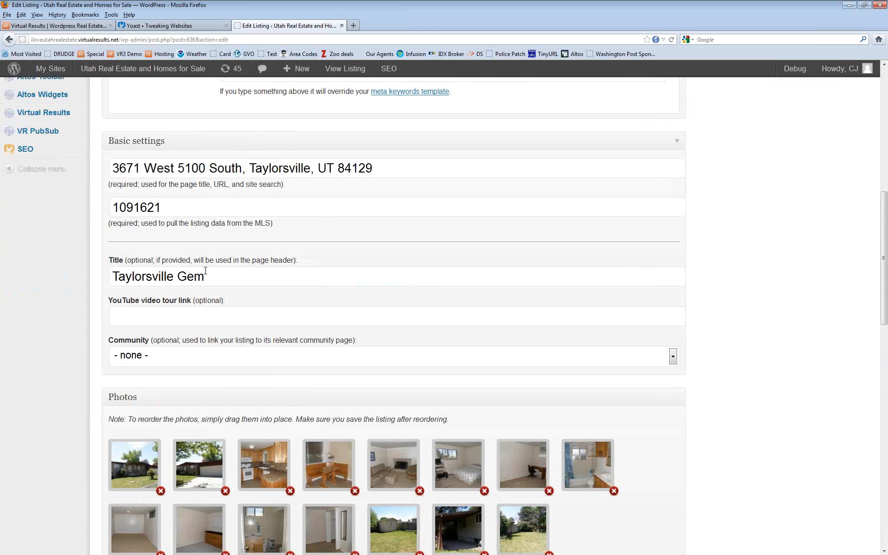
scroll(206, 271, "up", 10)
right_click(279, 285)
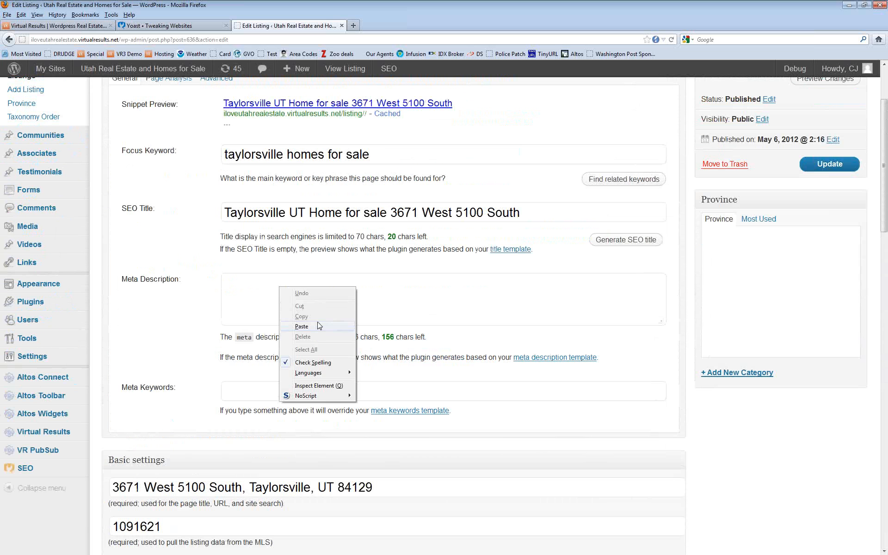
left_click(316, 327)
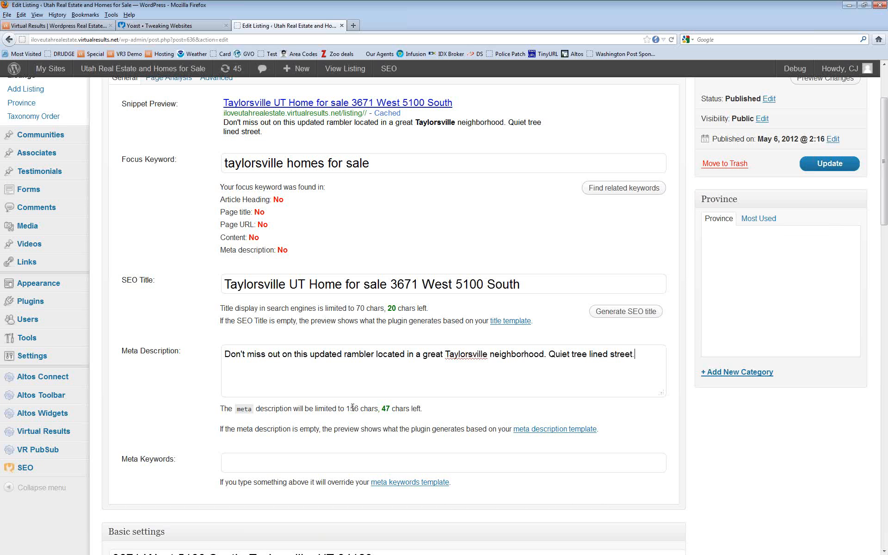
scroll(372, 407, "down", 20)
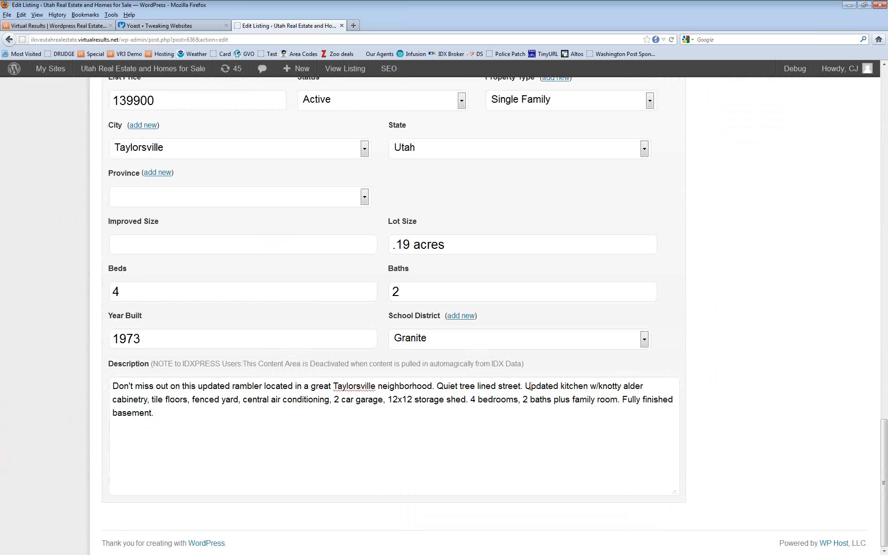
Step: Undo the accidental move of the description's opening sentences with Edit > Undo
left_click_drag(527, 387, 112, 387)
left_click_drag(342, 387, 534, 396)
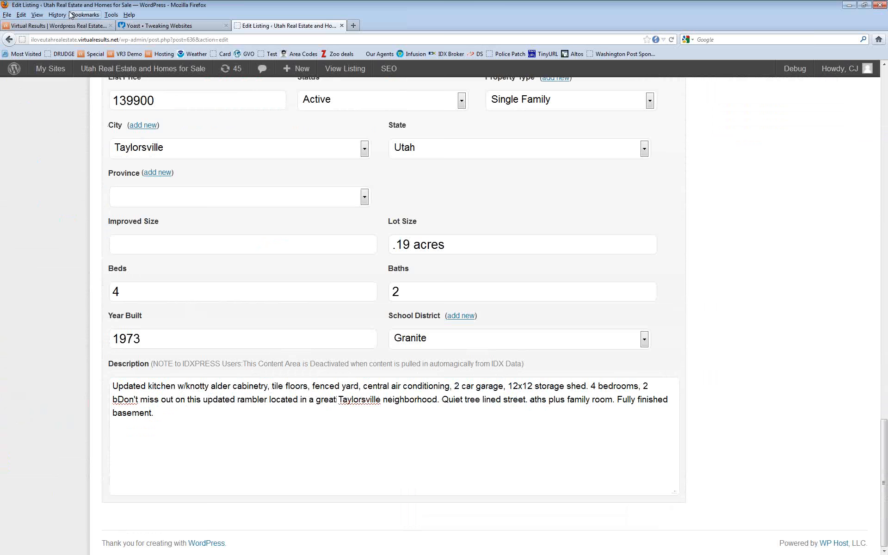
left_click(21, 15)
left_click(31, 28)
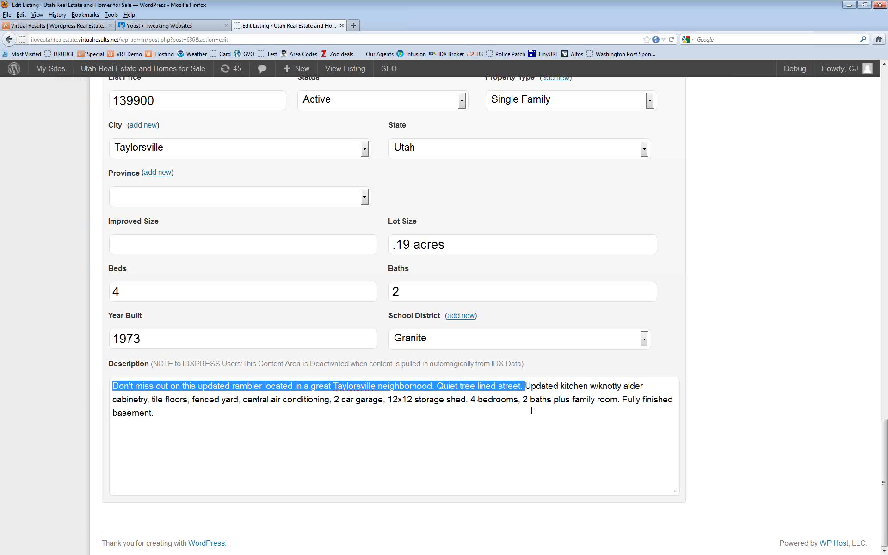
left_click(525, 386)
Step: Append the kitchen details to the meta description, trimmed to 'Updated kitchen w/knotty alder cabinetry...'
left_click_drag(525, 386, 384, 405)
right_click(367, 397)
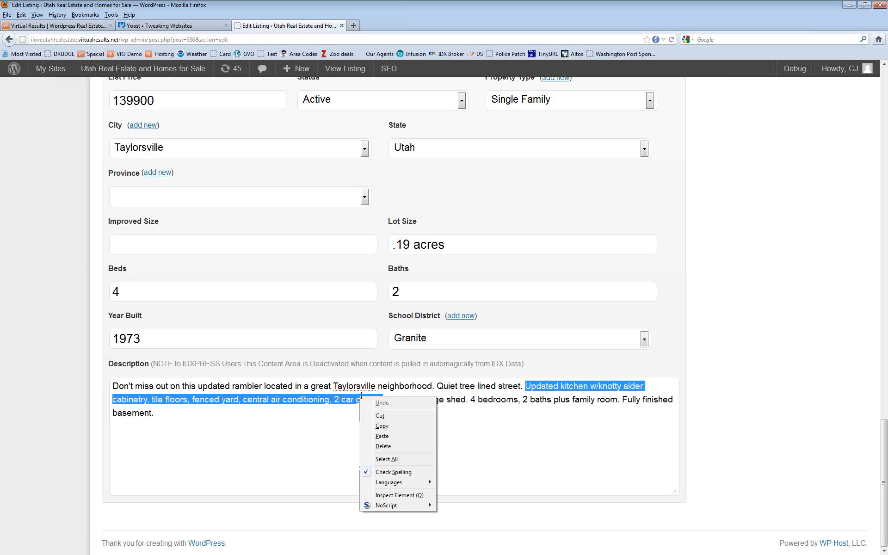
left_click(391, 426)
scroll(428, 293, "up", 2)
scroll(428, 293, "up", 15)
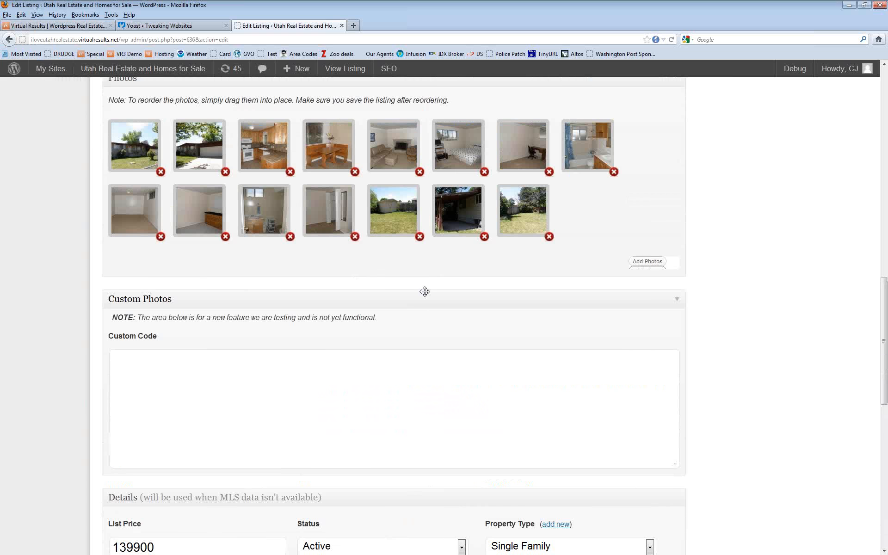
scroll(220, 367, "up", 8)
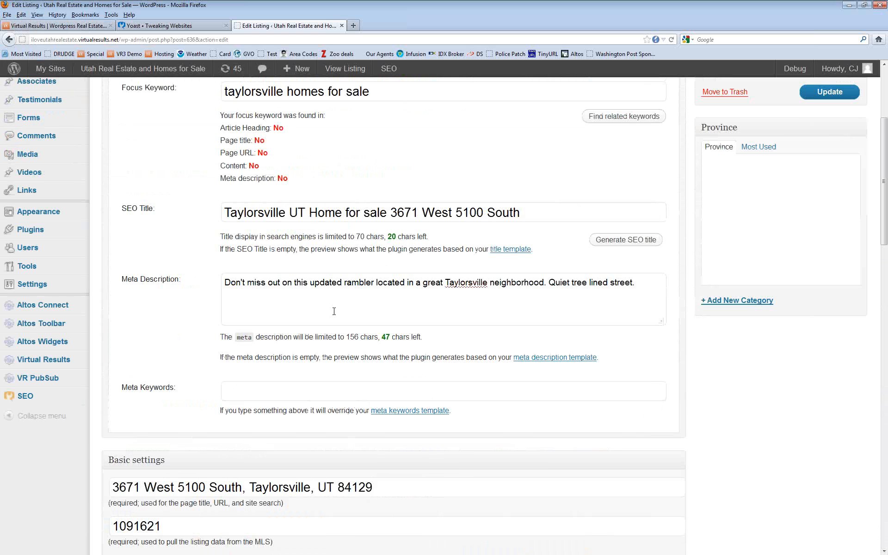
left_click(640, 280)
right_click(639, 282)
left_click(657, 323)
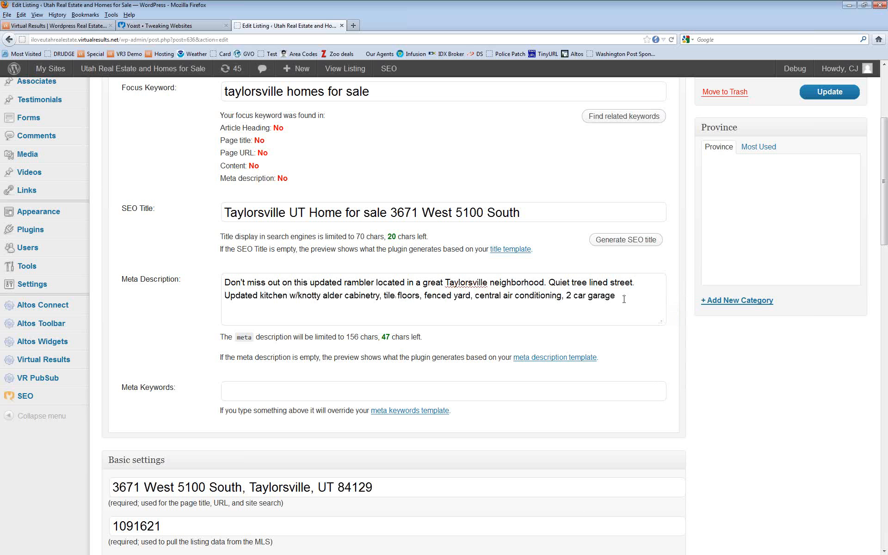
key("BackSpace")
key("BackSpace")
key("BackSpace")
key("BackSpace")
key("BackSpace")
key("BackSpace")
key("BackSpace")
key("BackSpace")
key("BackSpace")
key("BackSpace")
key("BackSpace")
key("BackSpace")
key("BackSpace")
key("BackSpace")
key("BackSpace")
key("BackSpace")
key("BackSpace")
key("BackSpace")
key("BackSpace")
key("BackSpace")
key("BackSpace")
key("BackSpace")
key("BackSpace")
key("BackSpace")
key("BackSpace")
key("BackSpace")
key("BackSpace")
key("BackSpace")
key("BackSpace")
key("BackSpace")
key("BackSpace")
key("BackSpace")
key("BackSpace")
key("BackSpace")
key("BackSpace")
key("BackSpace")
key("BackSpace")
key("BackSpace")
key("BackSpace")
key("BackSpace")
key("BackSpace")
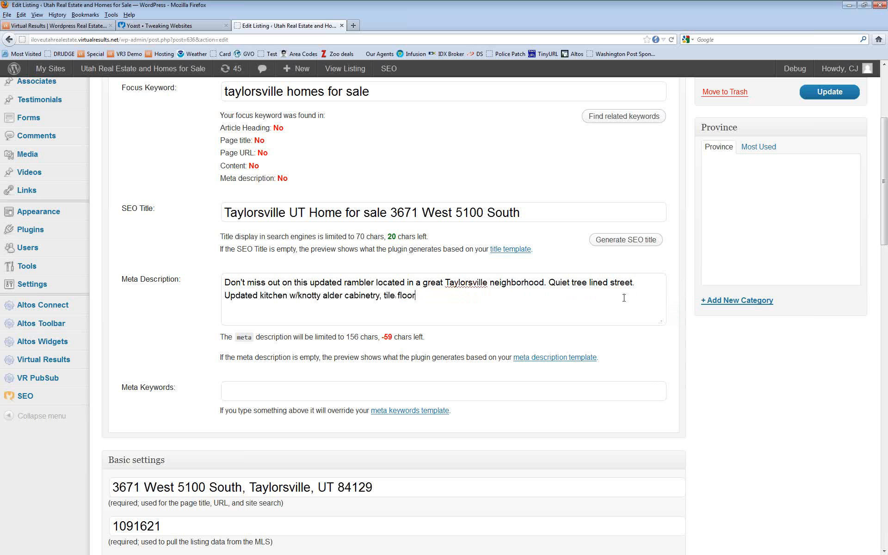
key("BackSpace")
key("BackSpace")
key("BackSpace")
key("BackSpace")
key("BackSpace")
key("BackSpace")
key("BackSpace")
key("BackSpace")
type("...")
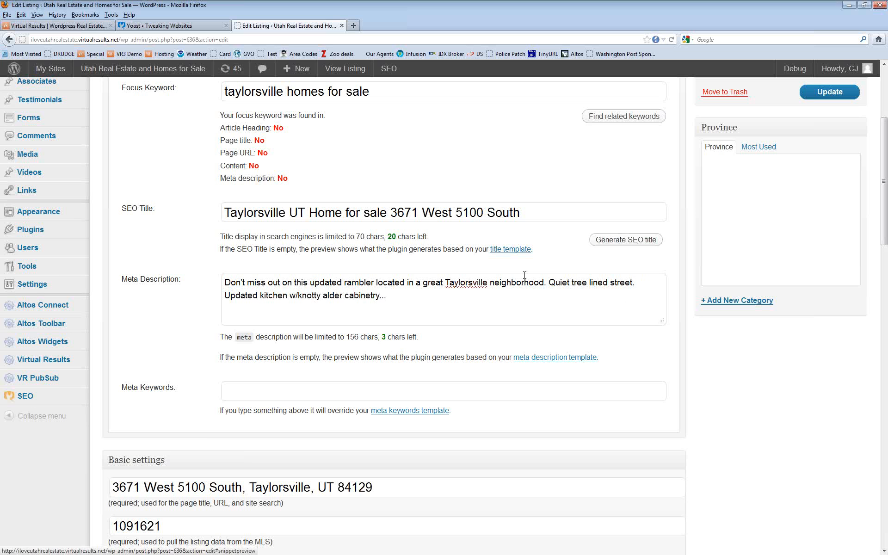
scroll(467, 313, "up", 4)
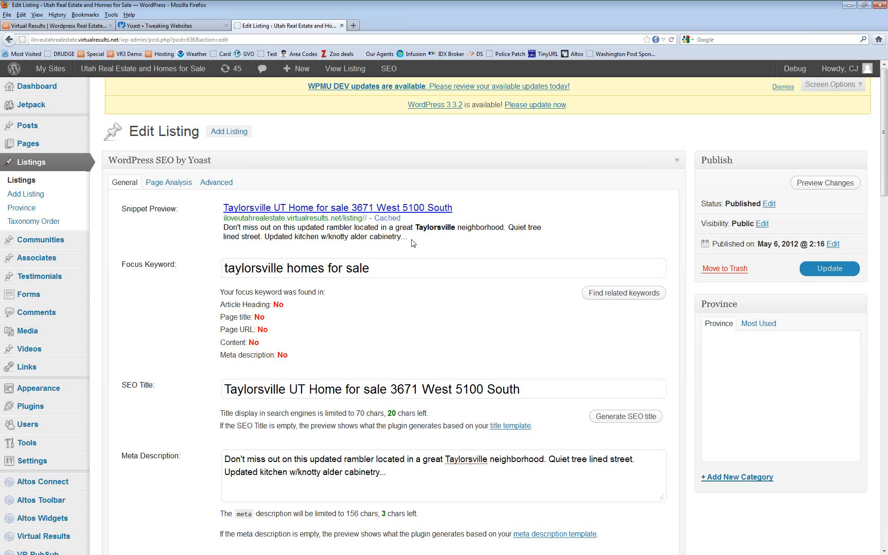
Step: Enter meta keywords 'talorsville,real estate,homes for sale,utah,ut', replacing the stray period with a comma
scroll(382, 309, "down", 10)
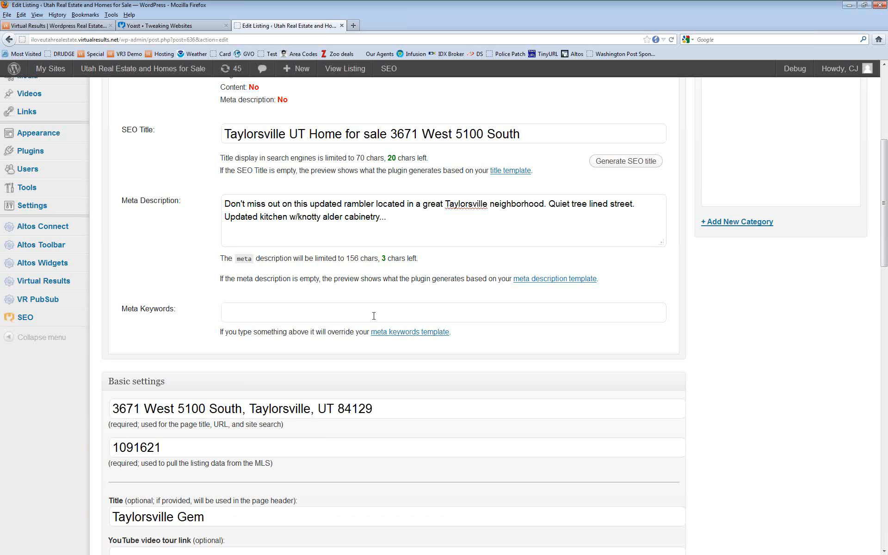
type("talors")
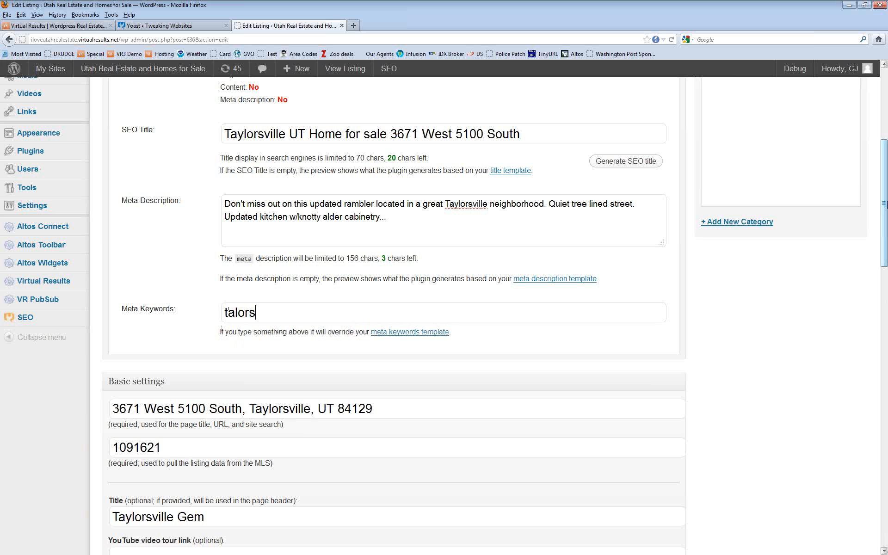
type("ville,real estate")
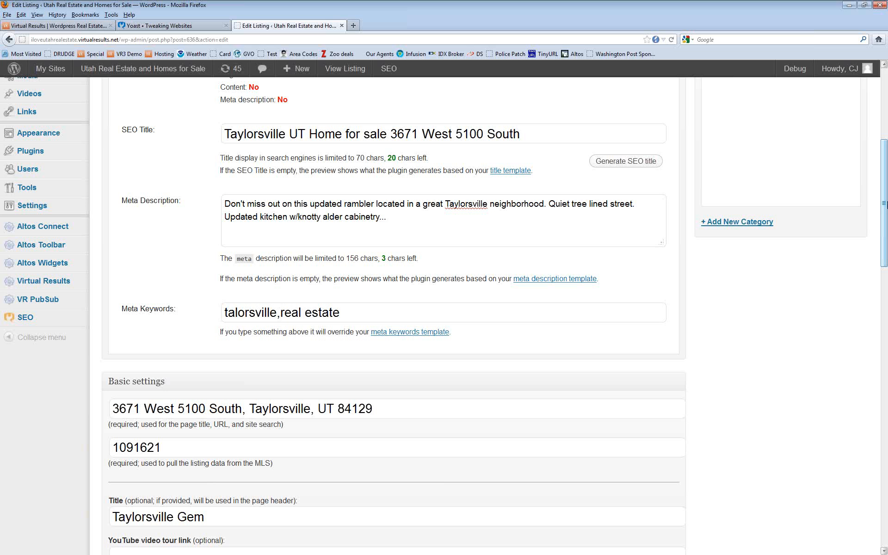
type(".homes for sale,")
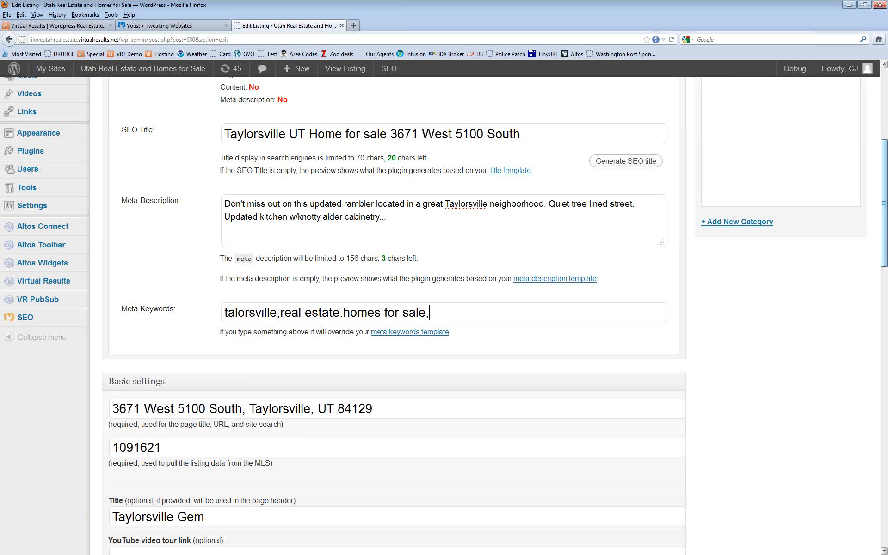
type("utah,ut")
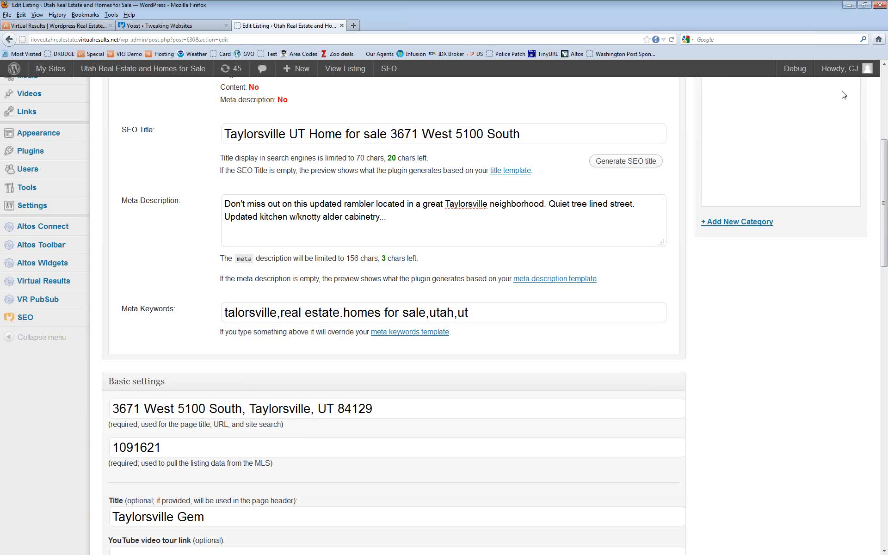
key("BackSpace")
type(",")
scroll(627, 294, "up", 5)
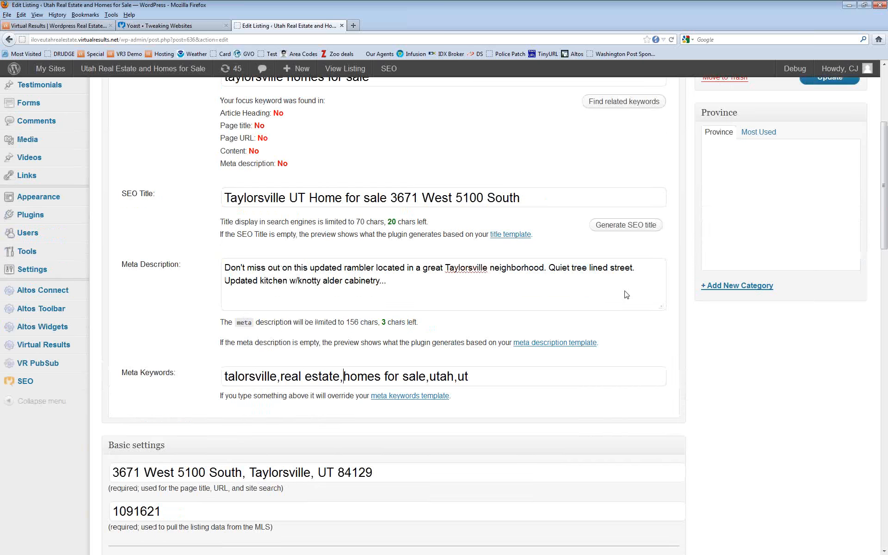
Step: Review the Yoast focus keyword fields and update the listing so the keyword settings are saved
scroll(627, 294, "down", 11)
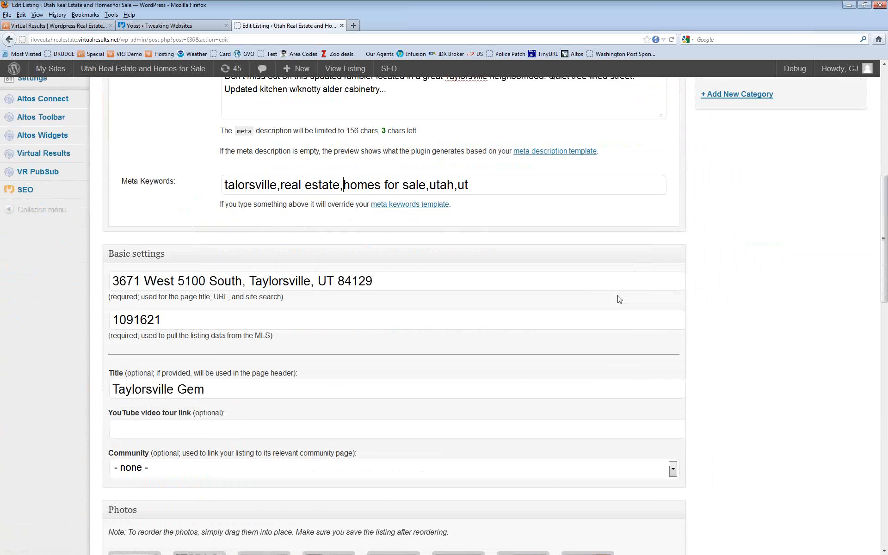
scroll(618, 296, "down", 6)
scroll(619, 298, "up", 16)
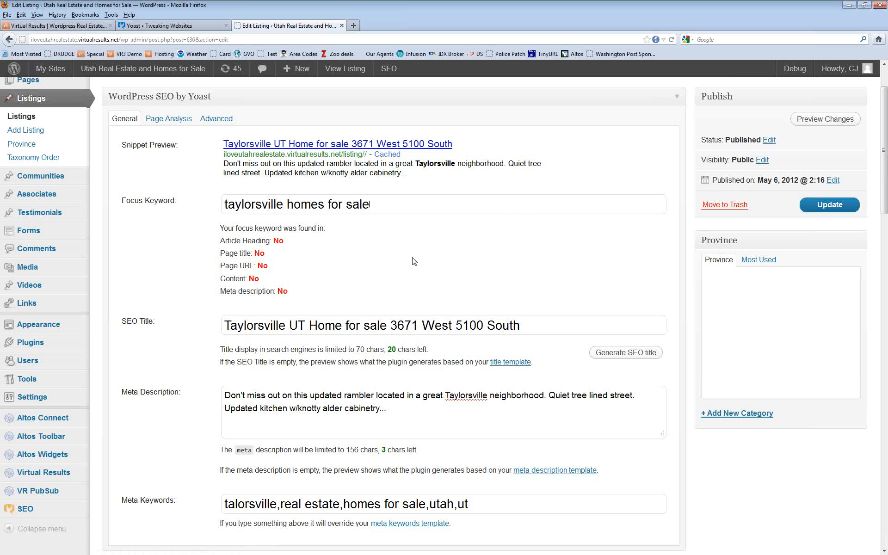
scroll(439, 250, "down", 10)
scroll(451, 259, "up", 11)
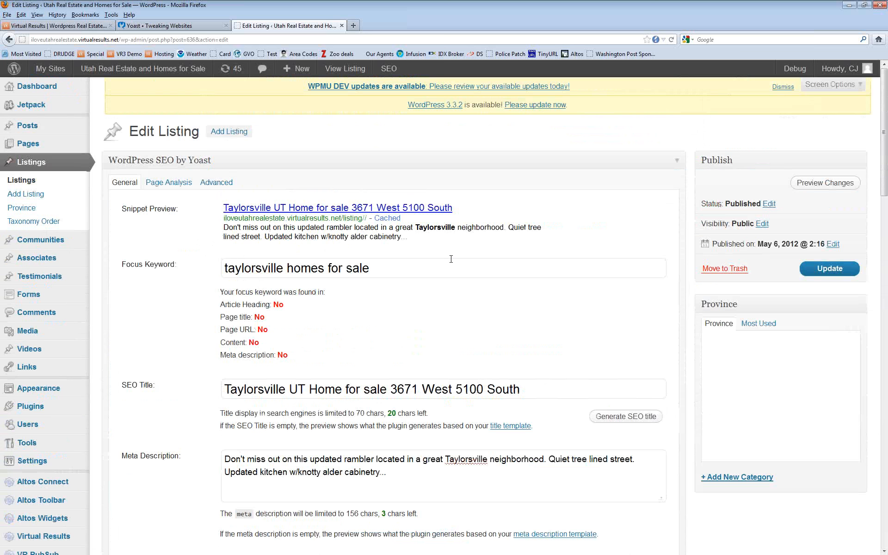
scroll(465, 302, "down", 1)
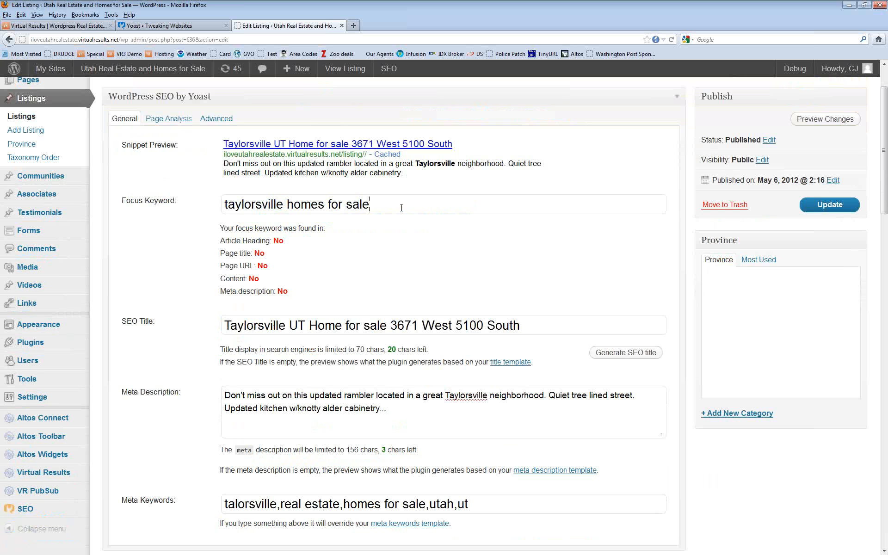
left_click(385, 201)
left_click(842, 208)
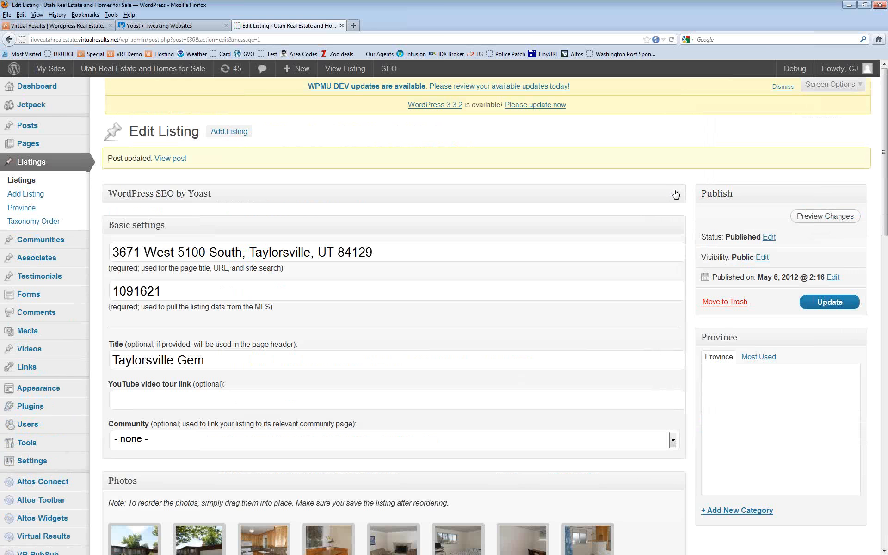
Step: Expand the Yoast box, copy the focus keyword, and delete 'Taylorsville UT Home for sale' from the SEO Title
left_click(675, 195)
scroll(506, 310, "down", 2)
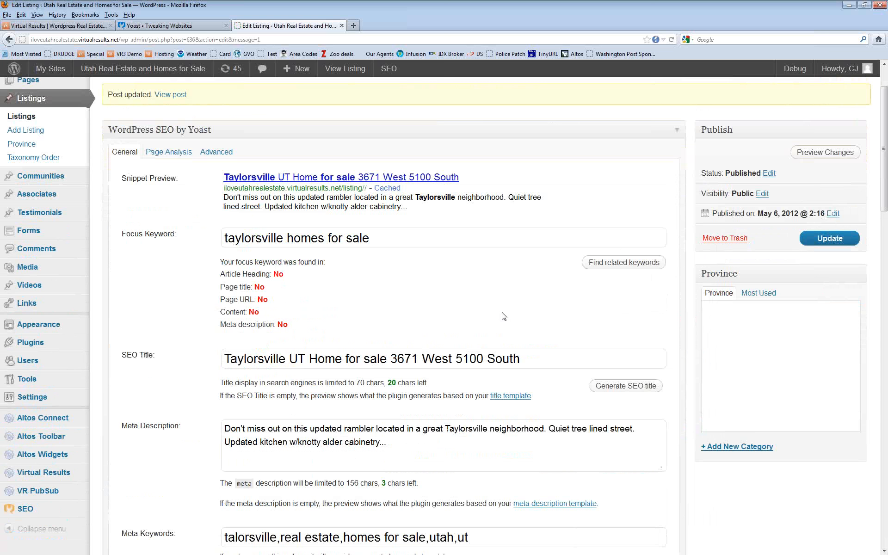
scroll(502, 313, "up", 2)
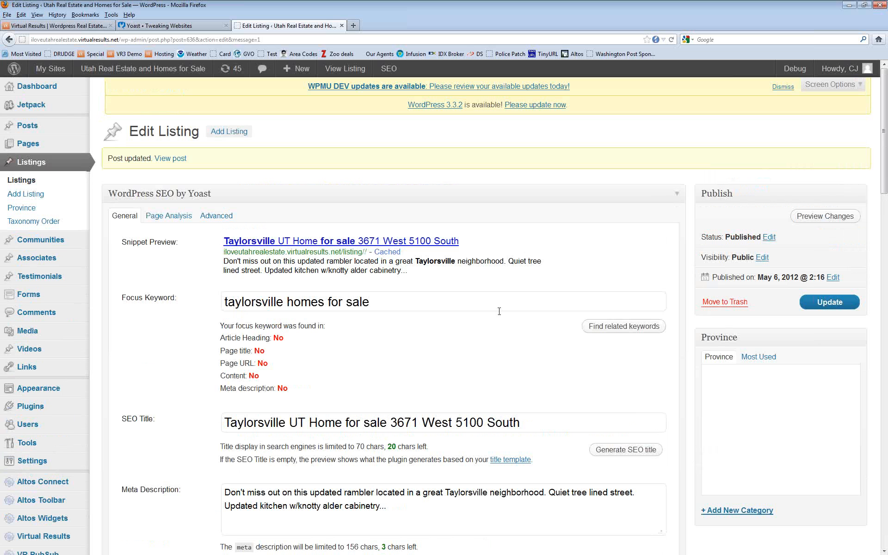
scroll(498, 317, "down", 2)
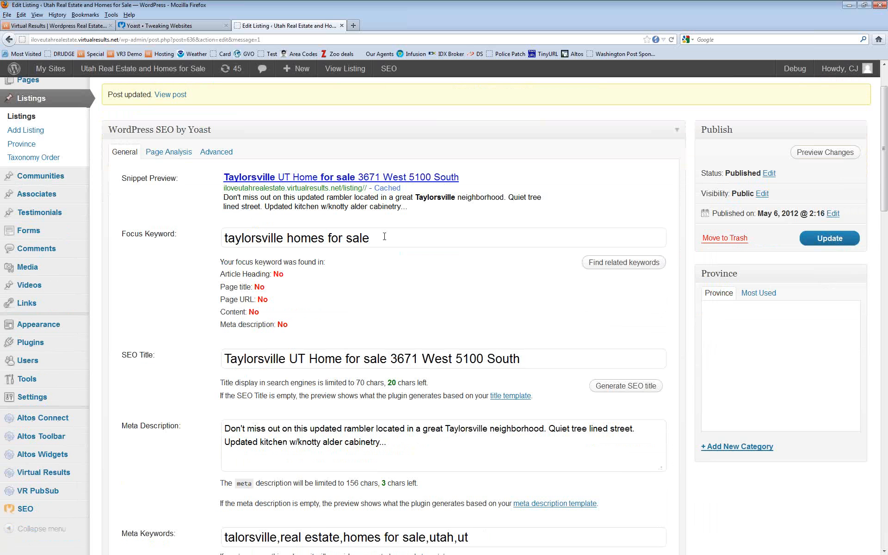
left_click_drag(450, 236, 196, 239)
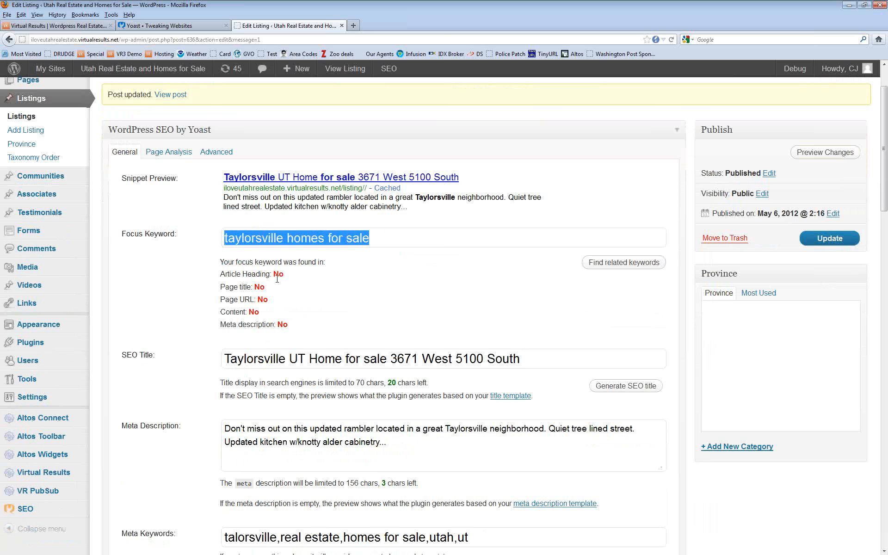
right_click(264, 240)
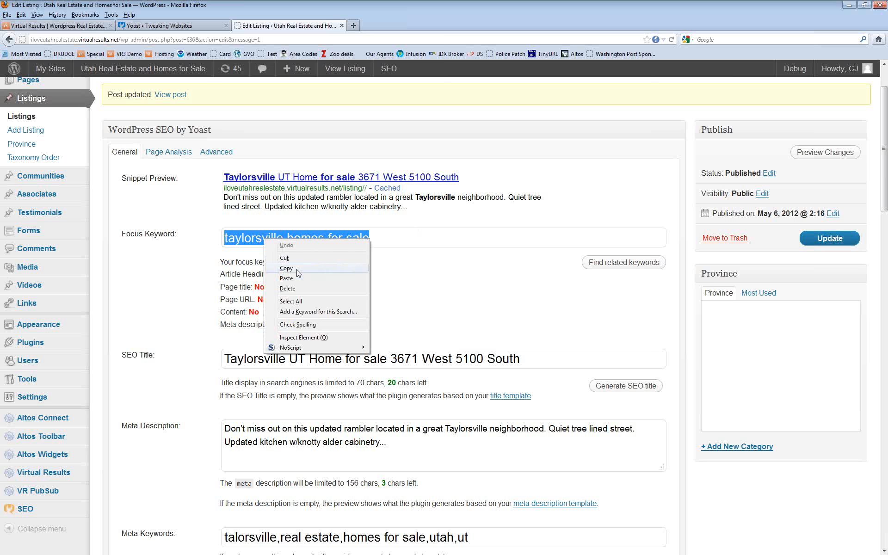
left_click(444, 286)
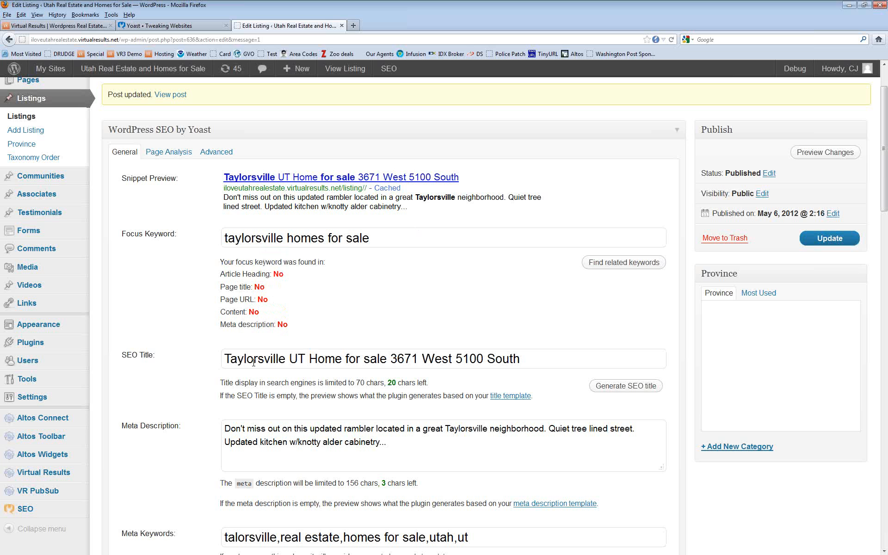
left_click_drag(224, 359, 389, 357)
key("BackSpace")
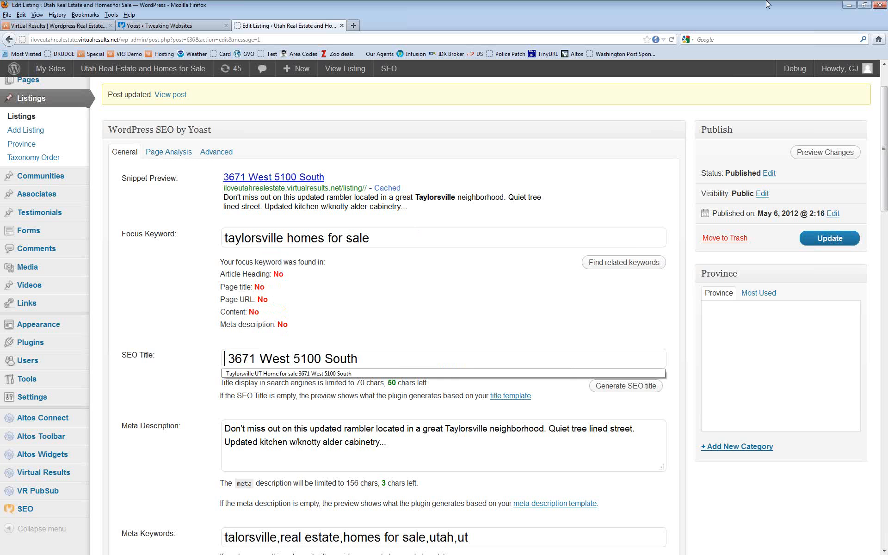
left_click(388, 243)
left_click_drag(387, 242, 176, 239)
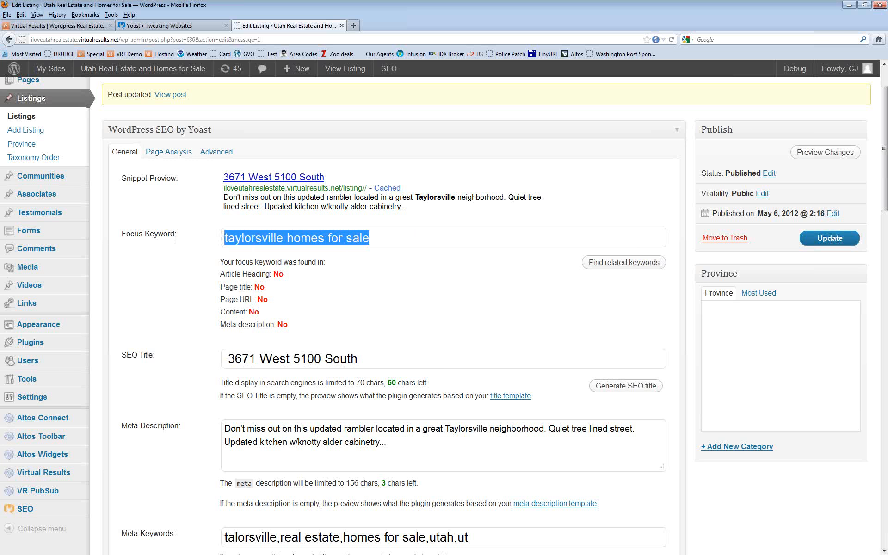
right_click(239, 239)
left_click(303, 271)
left_click(230, 360)
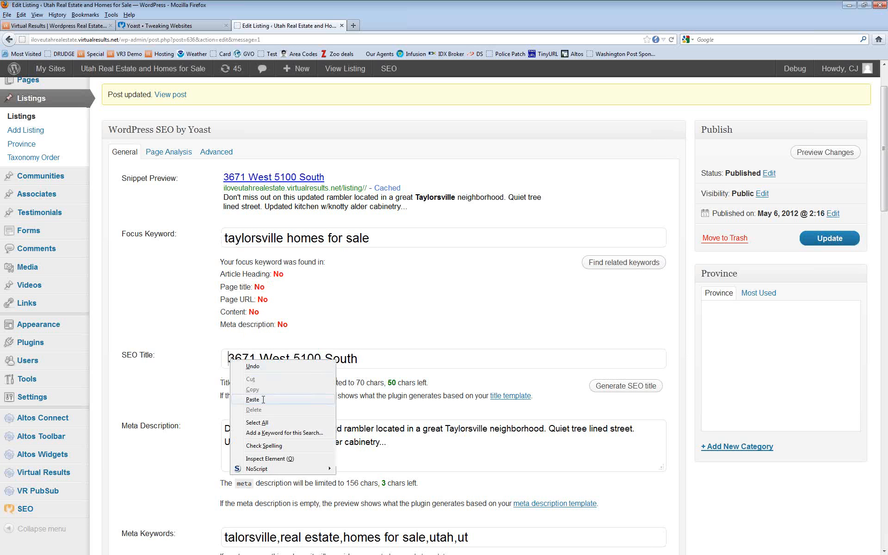
left_click(252, 399)
key("Home")
key("Delete")
type("T")
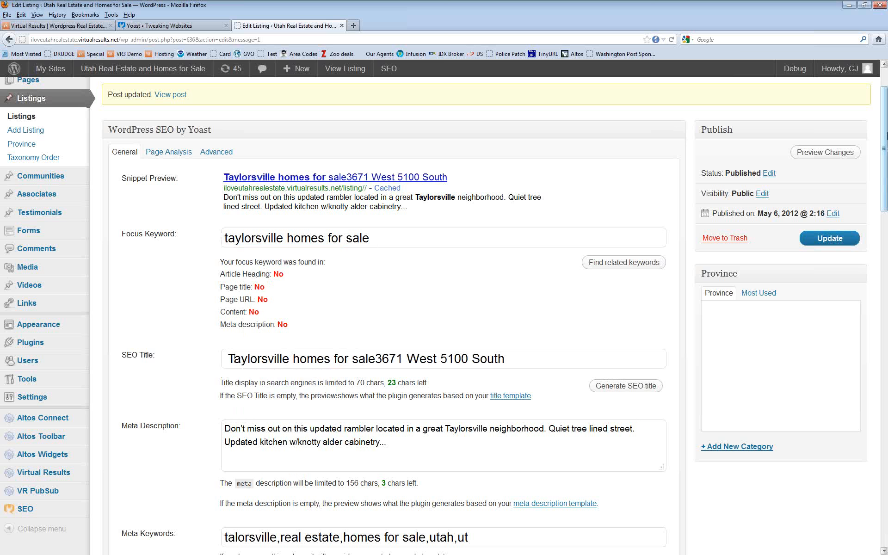
left_click(375, 359)
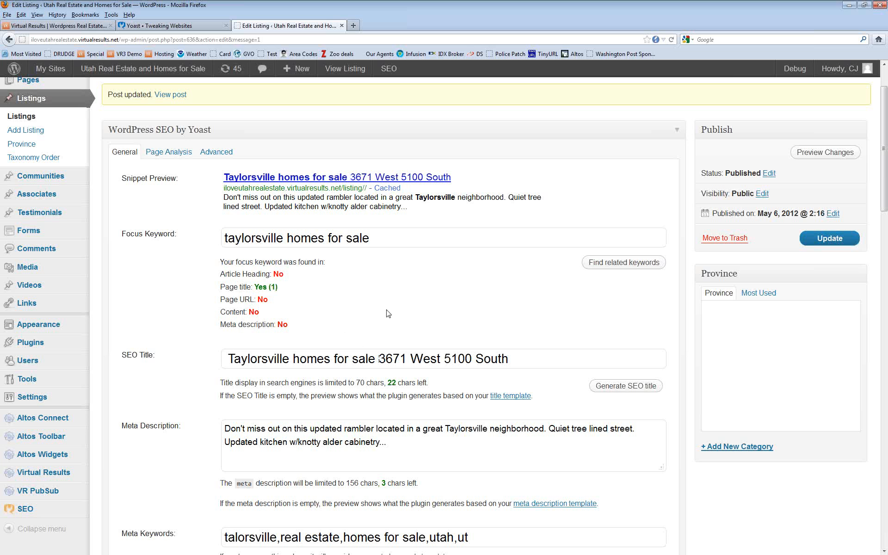
left_click(525, 356)
left_click(459, 456)
Step: Paste the focus keyword at the start of the Meta Description
left_click_drag(371, 239, 235, 239)
right_click(278, 238)
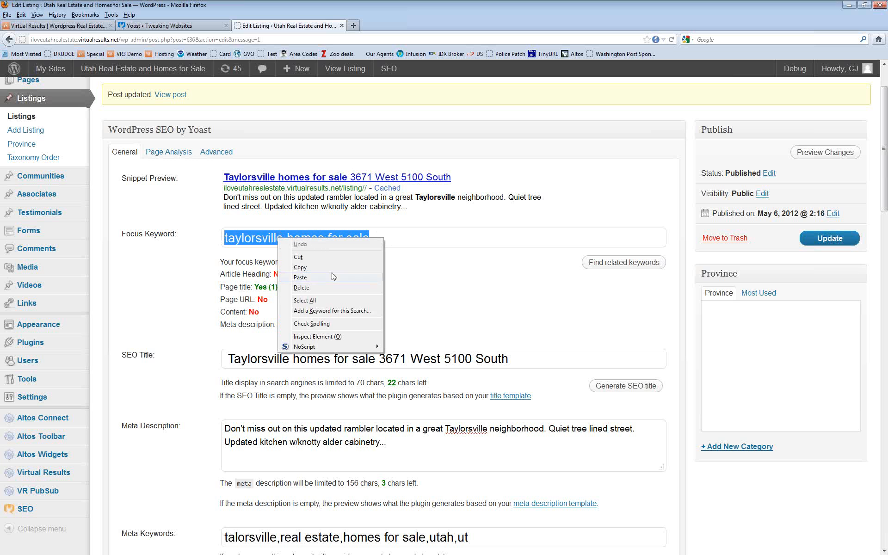
left_click(332, 268)
left_click(227, 431)
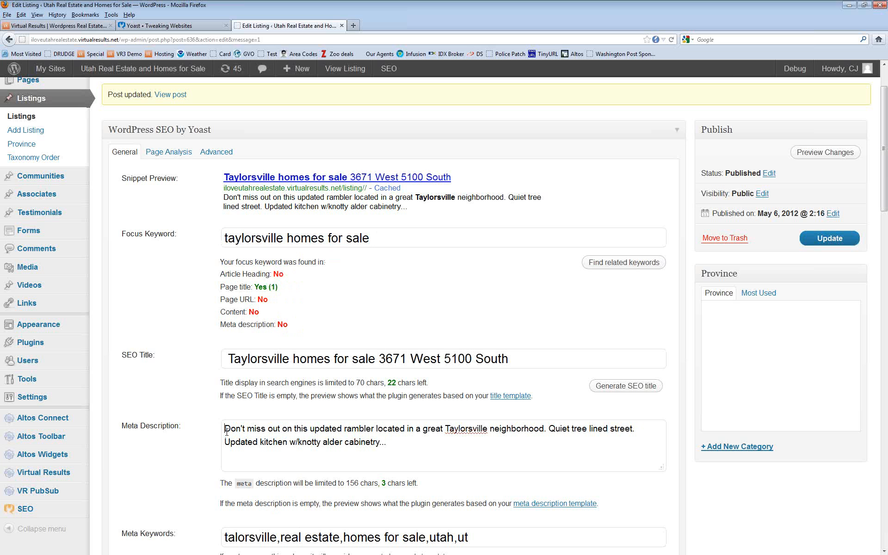
right_click(226, 432)
left_click(255, 469)
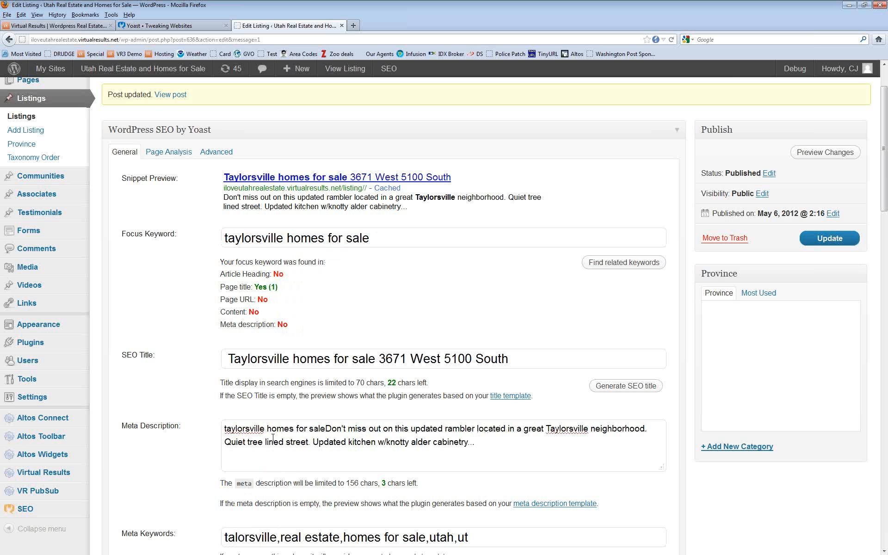
Step: Capitalise it to 'Taylorsville Homes for sale' and trim the ending to 0 characters left
left_click(228, 429)
key("BackSpace")
type("T")
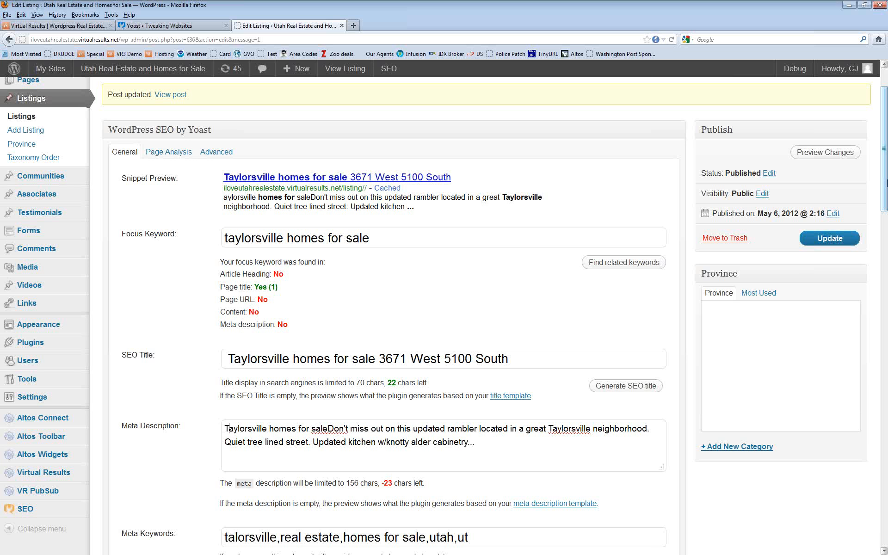
key("Right")
key("Right")
key("Right")
key("Right")
key("Right")
key("Right")
key("Right")
key("Right")
key("Right")
key("Right")
key("Right")
key("Right")
key("Delete")
type("H")
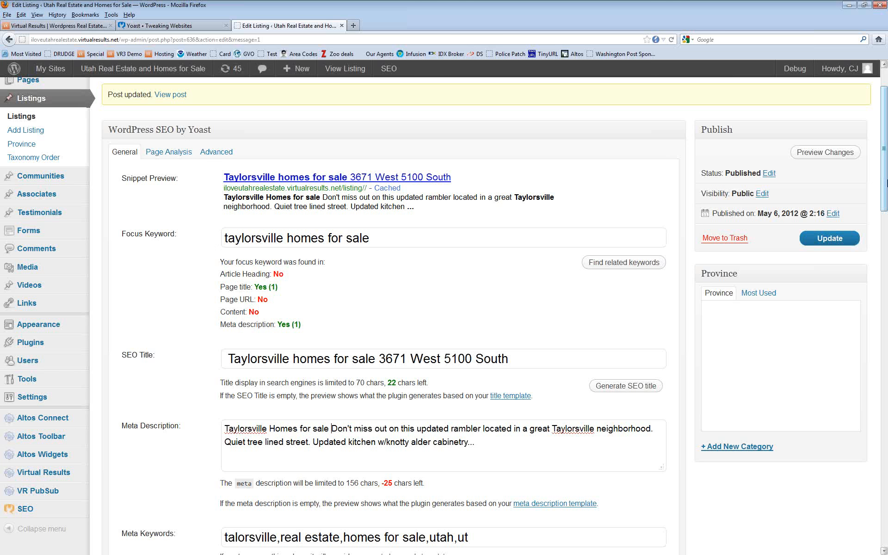
left_click(493, 441)
key("BackSpace")
key("BackSpace")
key("BackSpace")
key("BackSpace")
key("BackSpace")
key("BackSpace")
key("BackSpace")
key("BackSpace")
key("BackSpace")
key("BackSpace")
key("BackSpace")
key("BackSpace")
key("BackSpace")
key("BackSpace")
key("BackSpace")
key("BackSpace")
key("BackSpace")
key("BackSpace")
key("BackSpace")
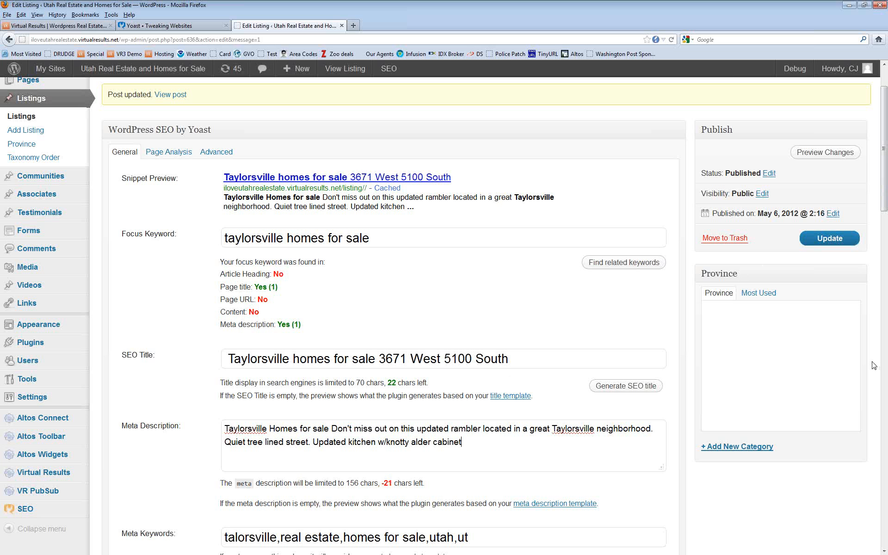
key("BackSpace")
key("BackSpace")
key("BackSpace")
key("BackSpace")
key("BackSpace")
key("BackSpace")
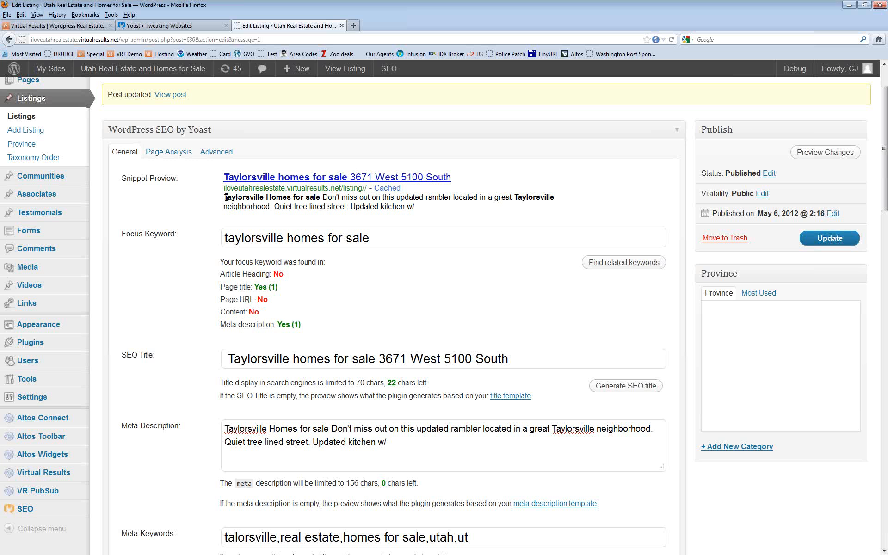
Step: Copy 'Taylorsville Homes for sale' from the snippet preview and paste it after 'basement.' in the Description
left_click_drag(225, 197, 320, 197)
right_click(307, 197)
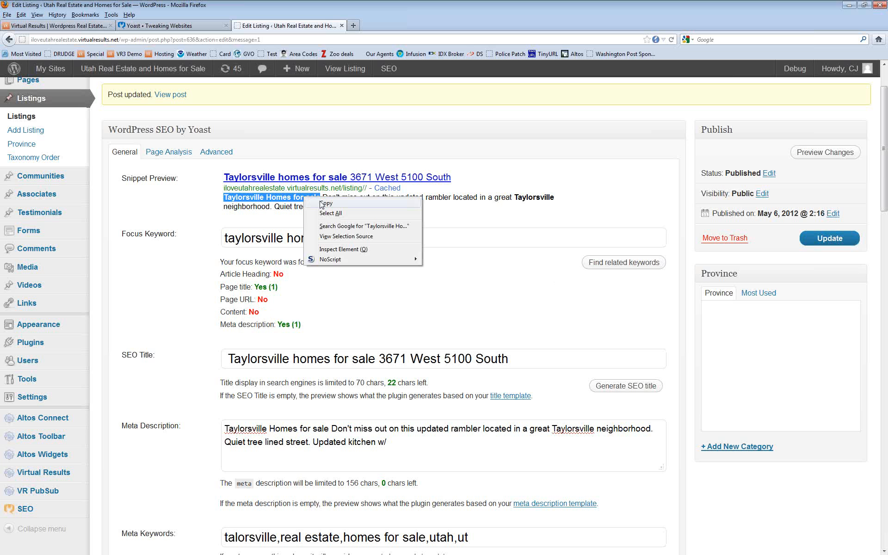
left_click(335, 204)
scroll(360, 392, "down", 10)
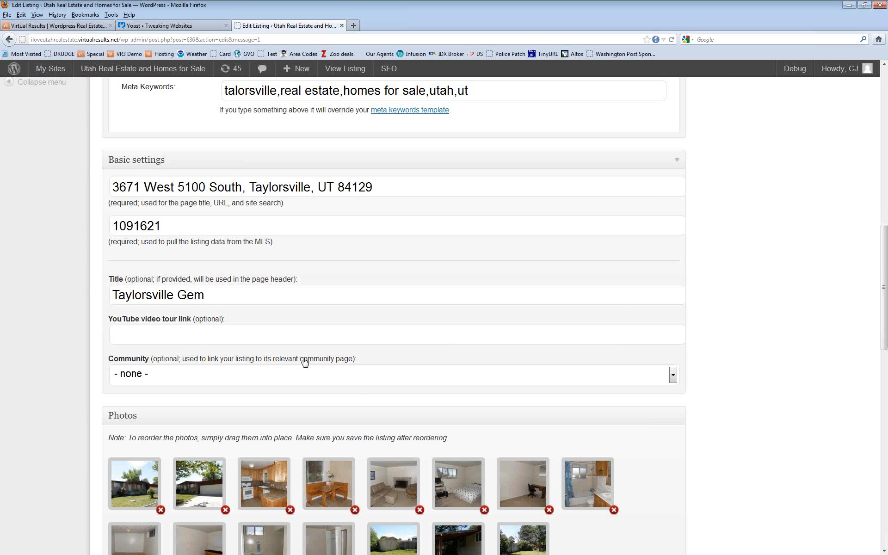
scroll(301, 368, "down", 15)
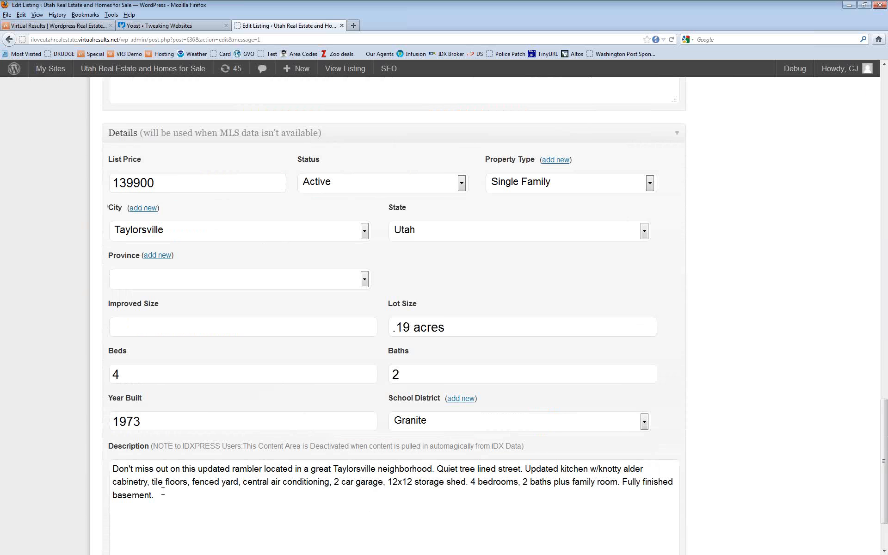
left_click(166, 492)
right_click(176, 493)
left_click(200, 417)
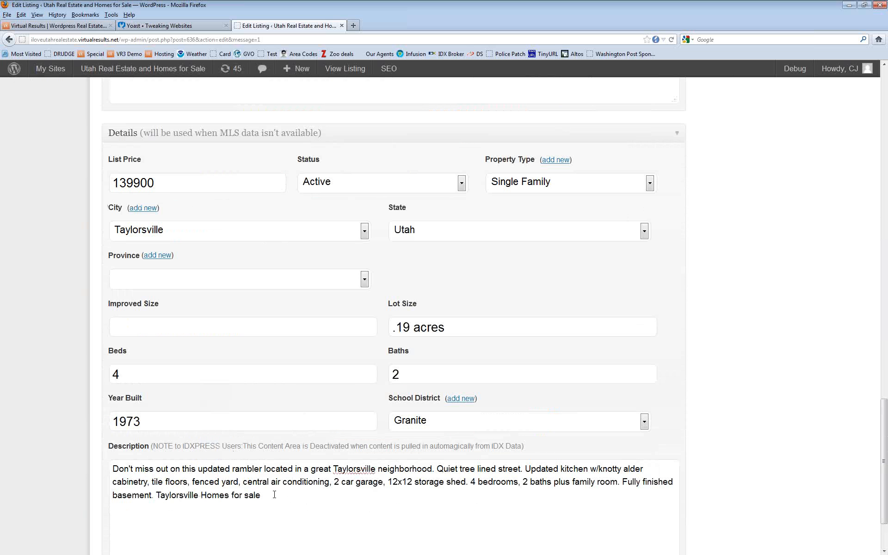
Step: Update the listing to save the revised SEO title, meta description and description
scroll(319, 262, "up", 15)
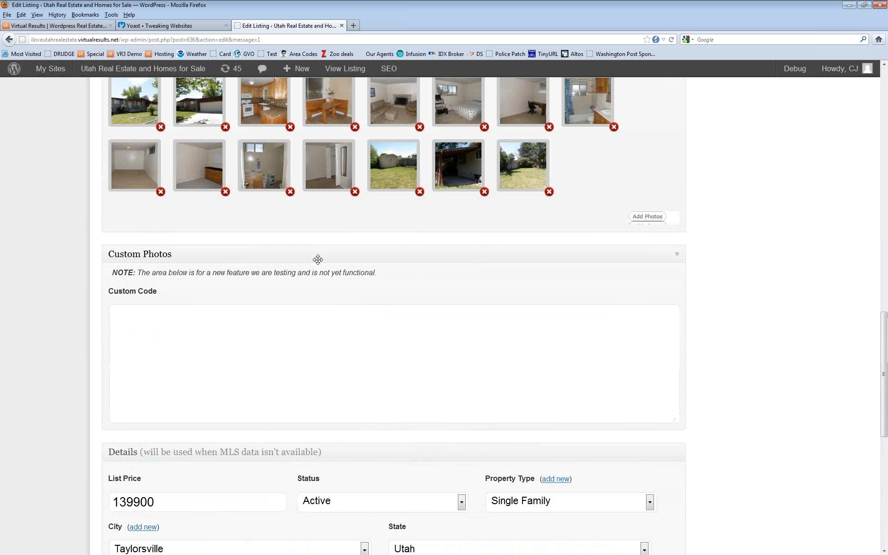
scroll(317, 259, "up", 10)
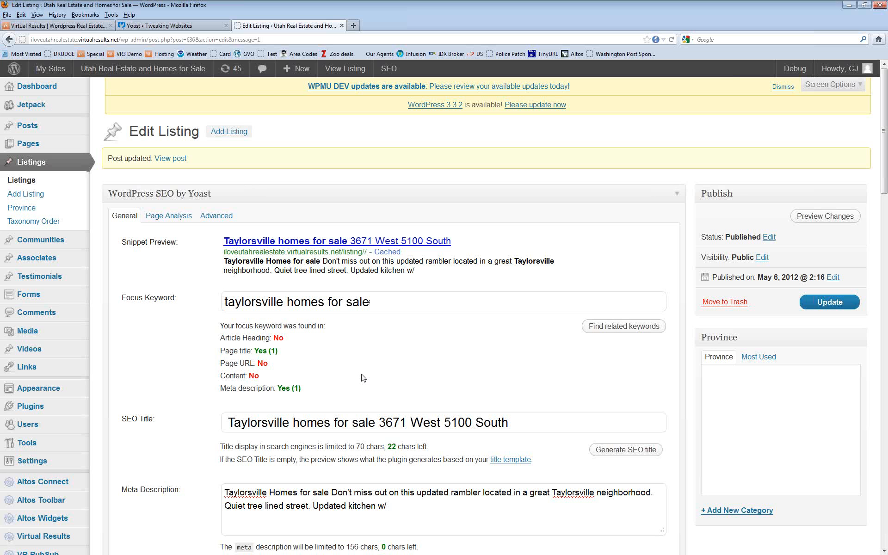
scroll(371, 376, "down", 5)
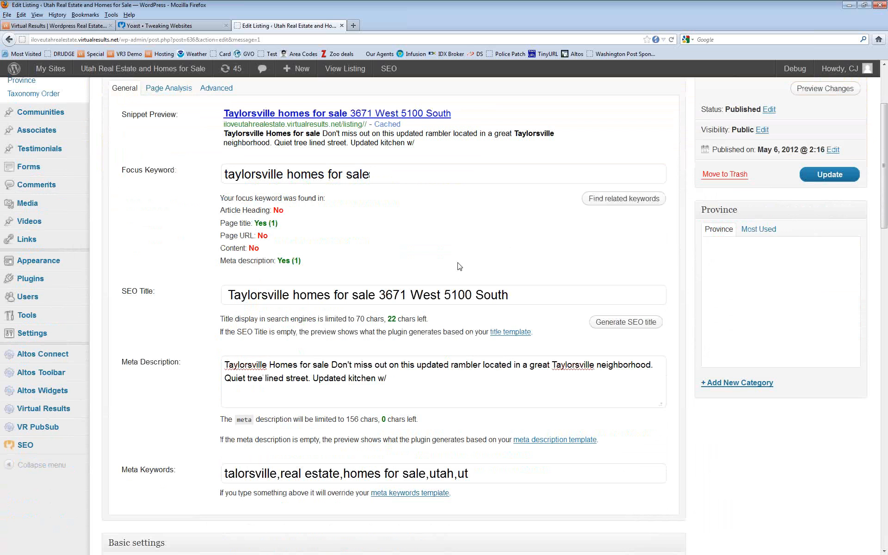
scroll(459, 266, "up", 5)
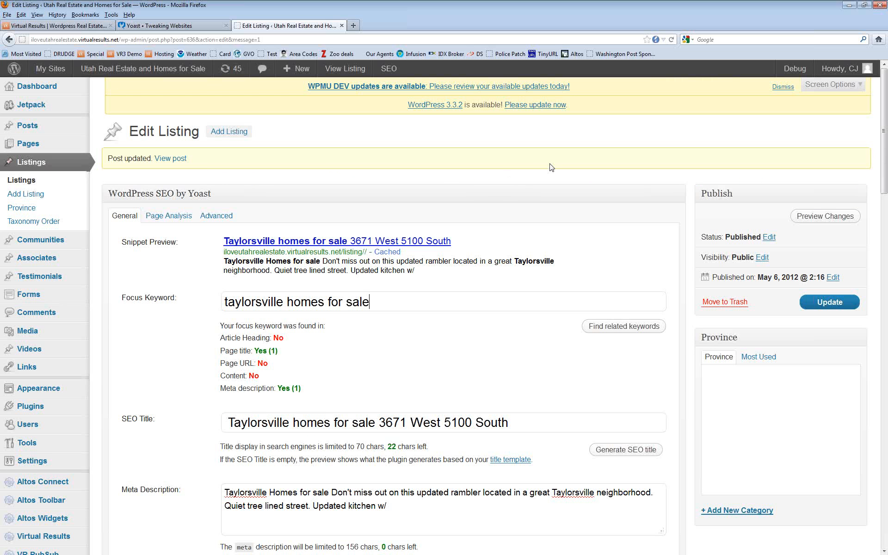
left_click(837, 305)
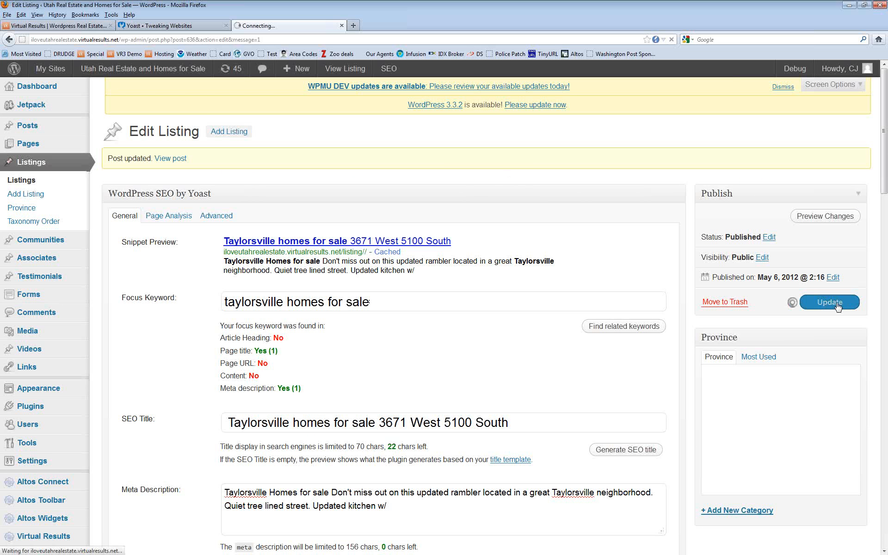
mouse_move(28, 148)
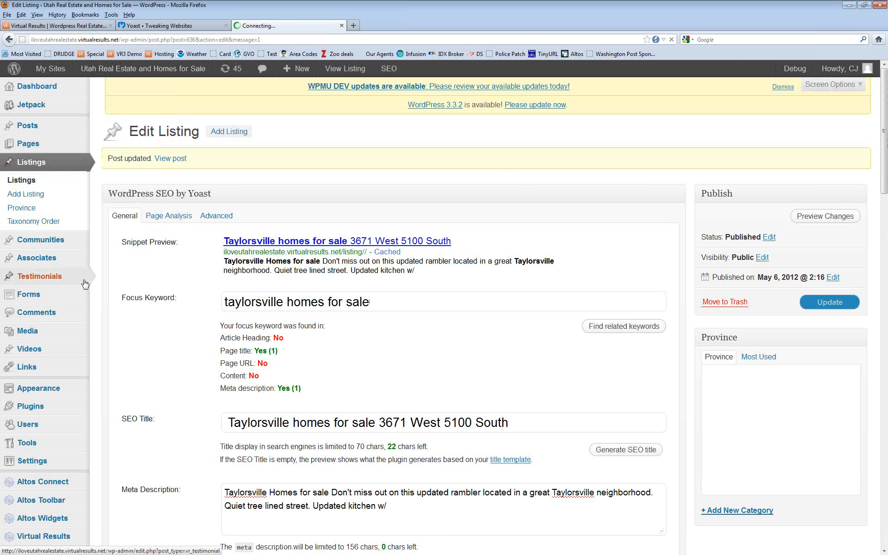
Step: Show All Posts and scroll down to older drafts like 'Consider Safety When Showing Your Home For Sale'
left_click(29, 128)
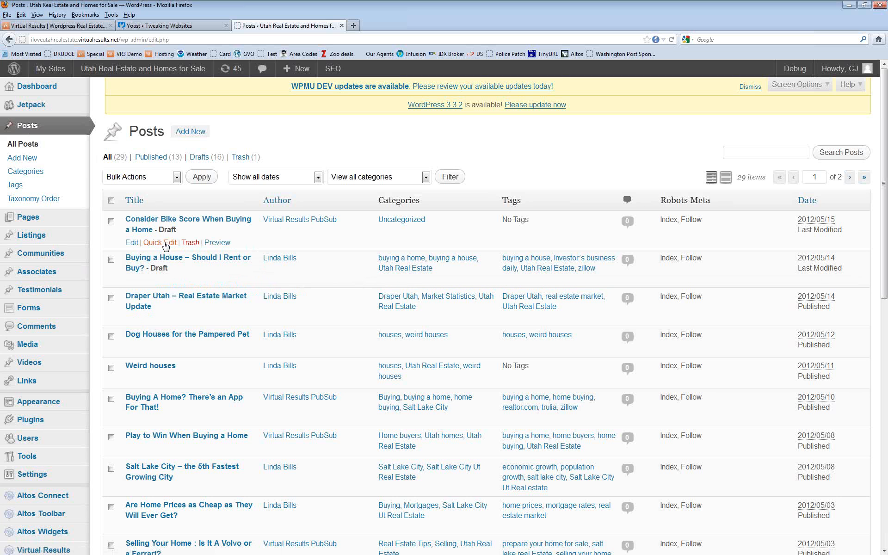
scroll(286, 328, "down", 10)
scroll(286, 328, "down", 1)
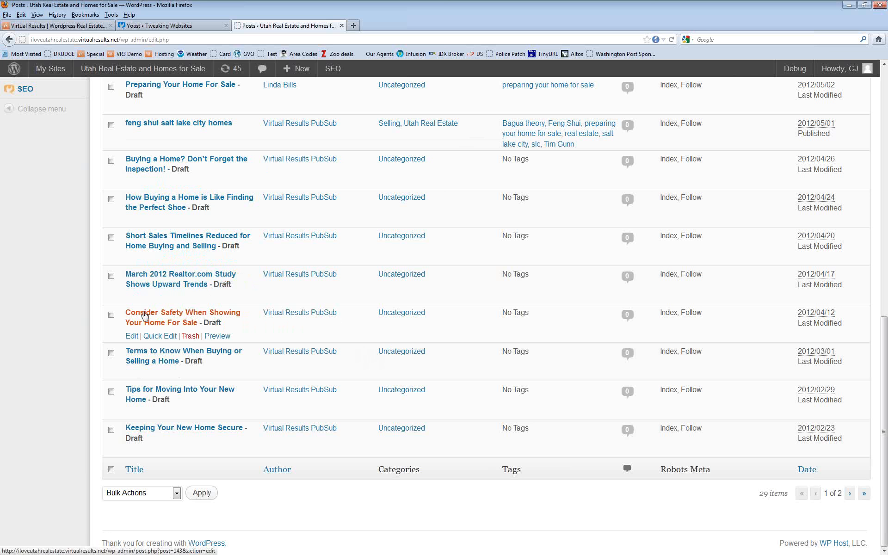
Step: Open the 'Consider Safety When Showing Your Home For Sale' draft and add 'in Talorsville Utah' after 'buyer'
left_click(145, 316)
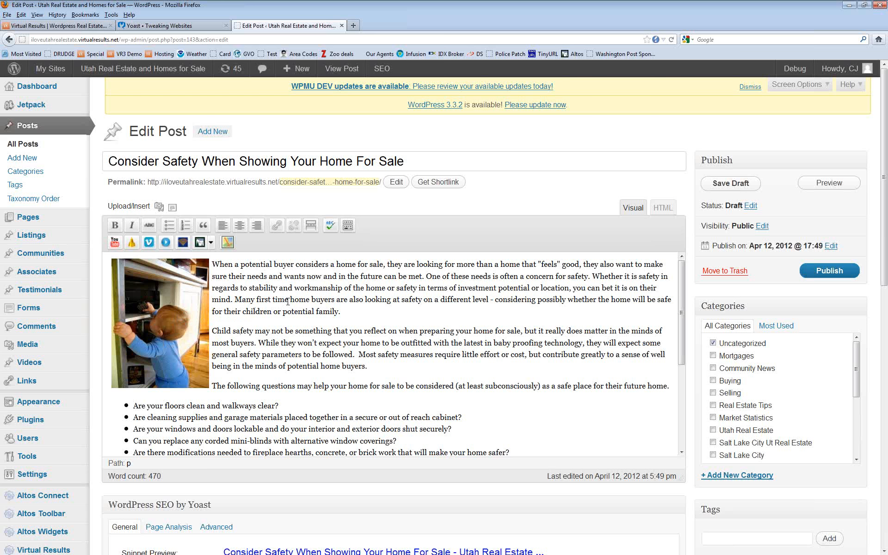
left_click_drag(682, 292, 681, 252)
left_click(297, 265)
type("n ")
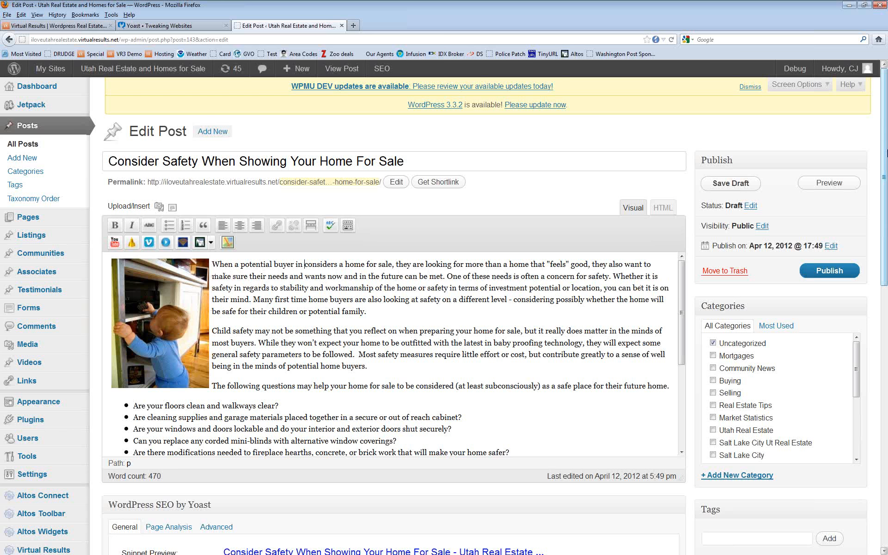
type("Ta")
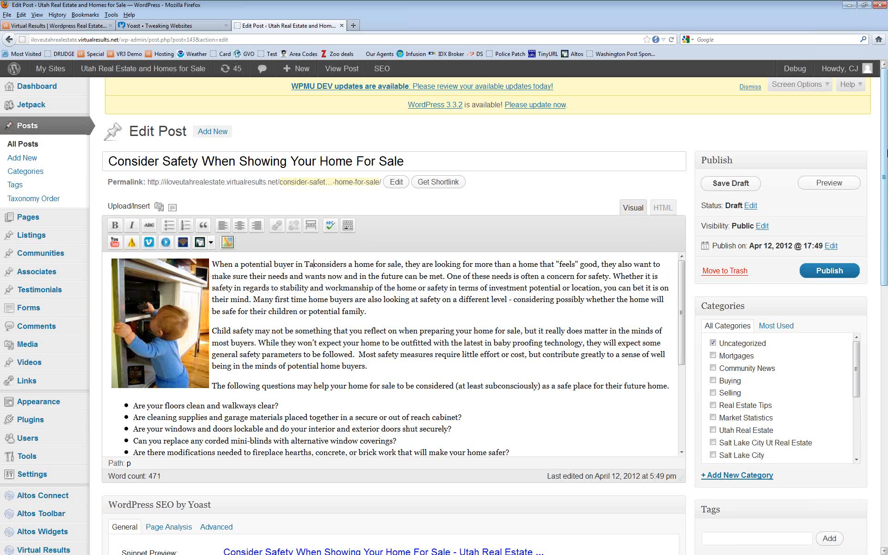
type("lors")
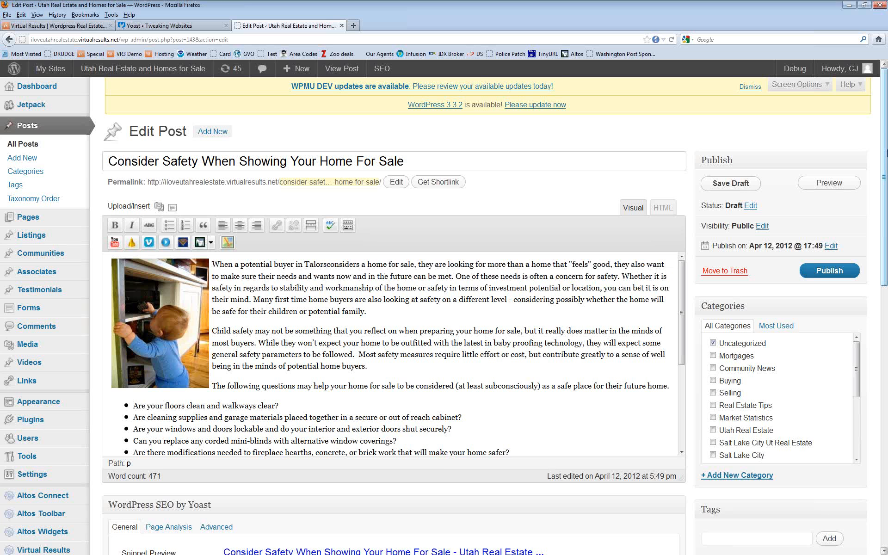
type("ville")
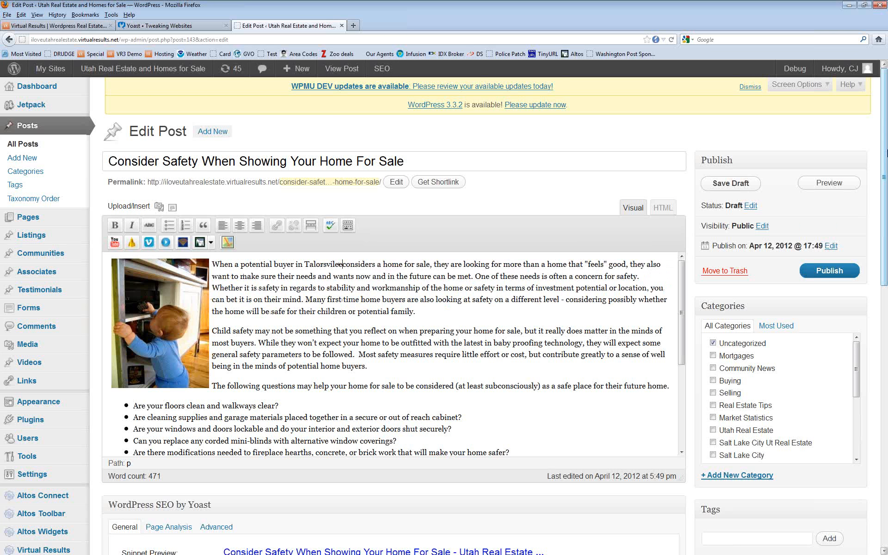
key("BackSpace")
key("BackSpace")
key("BackSpace")
key("BackSpace")
key("BackSpace")
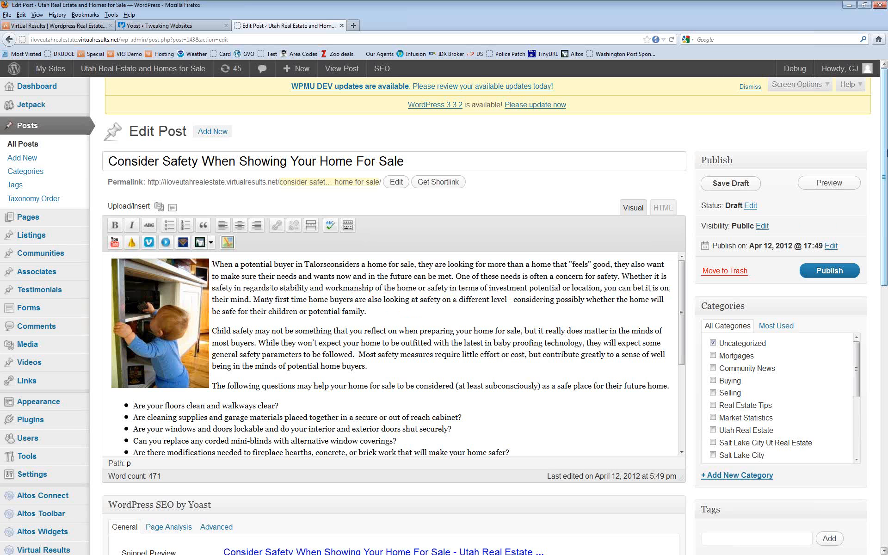
type("ville")
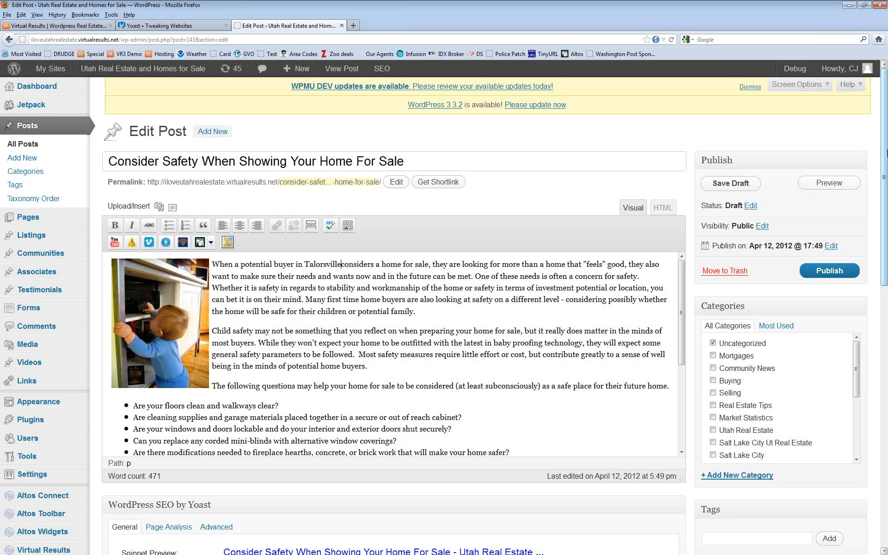
type(" Utah")
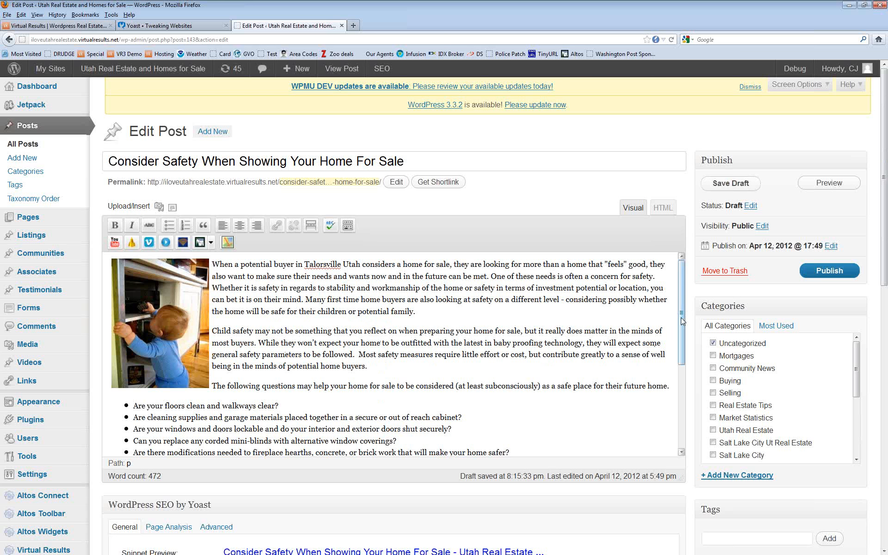
left_click_drag(682, 316, 685, 284)
mouse_move(682, 282)
left_mouse_down()
mouse_move(682, 369)
mouse_move(681, 282)
left_mouse_up()
Step: Search Google for 'child safety utah' in a new browser tab
left_click(353, 25)
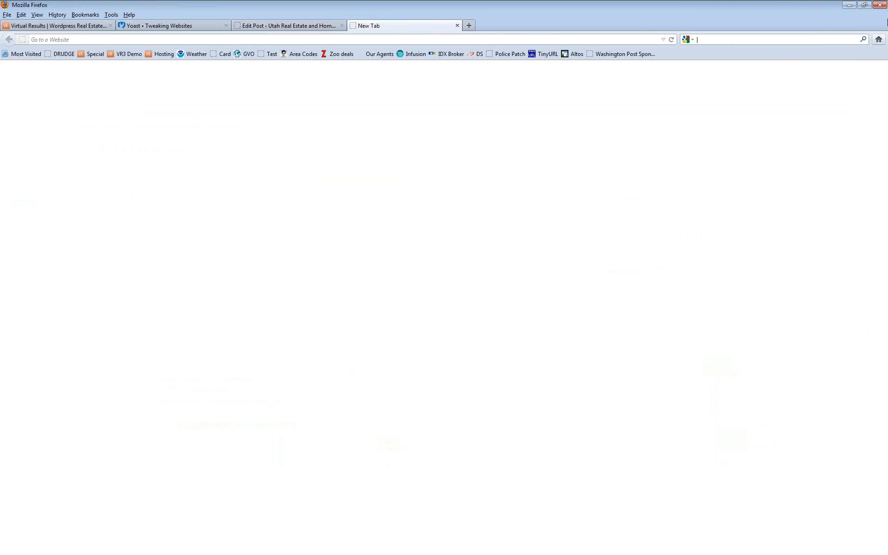
type("child")
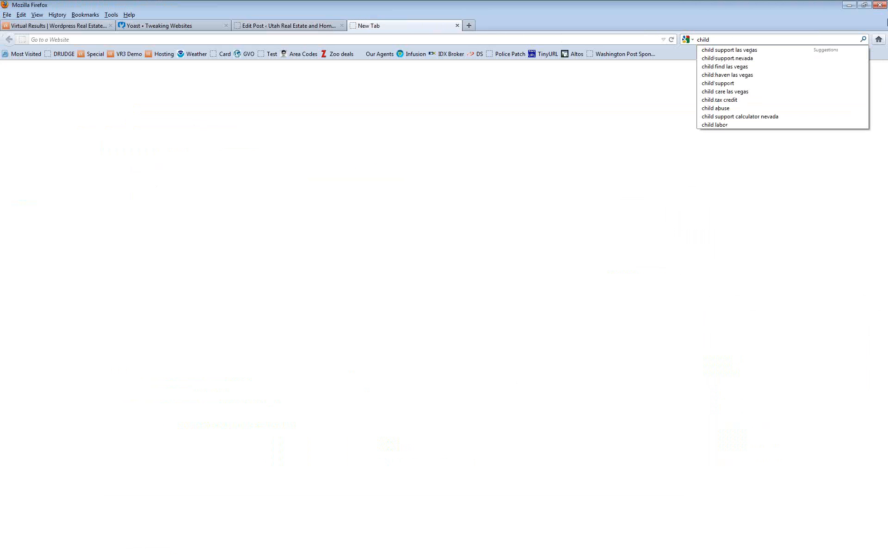
type(" safet")
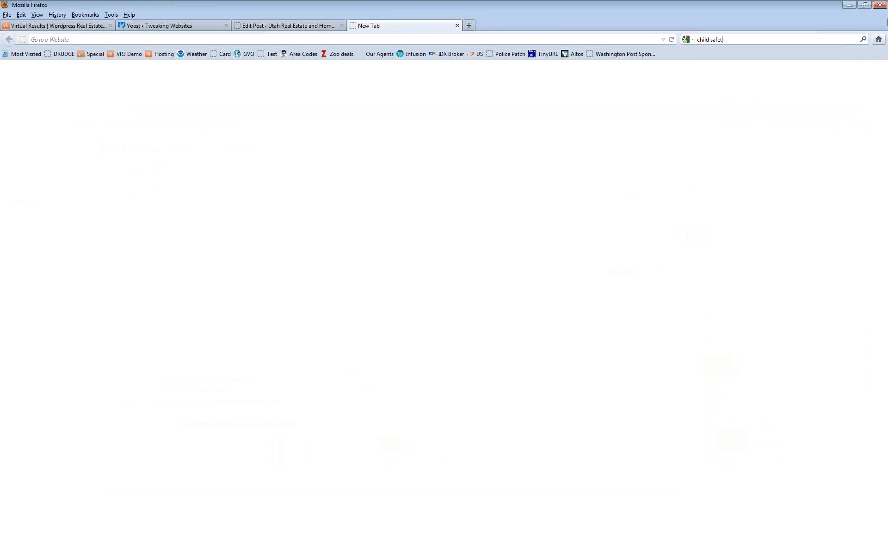
type("y utah")
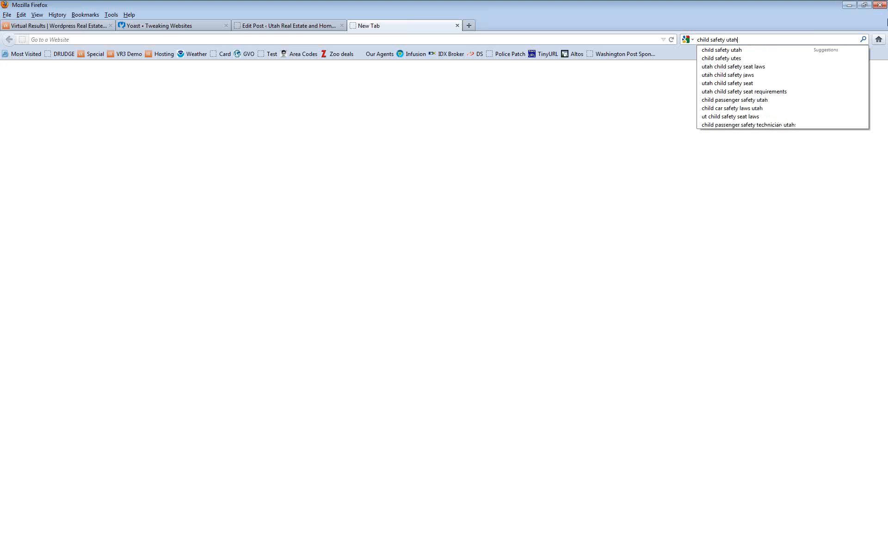
key("Return")
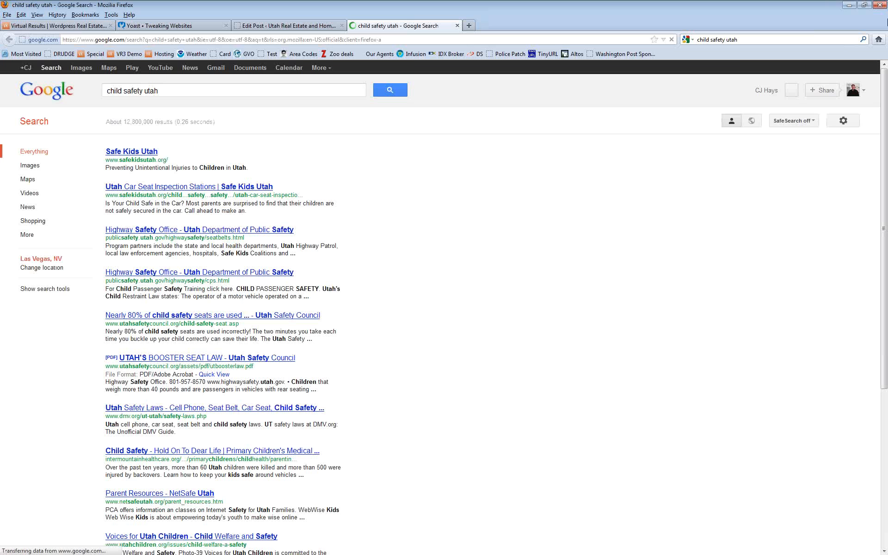
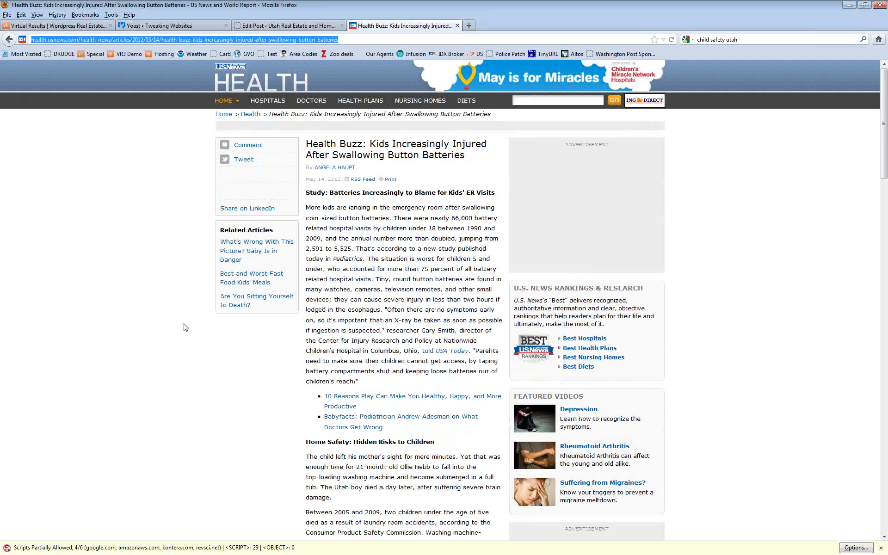
Step: Copy the U.S. News paragraph beginning 'The child left his mother's sight' about the washing-machine accident
scroll(109, 296, "down", 4)
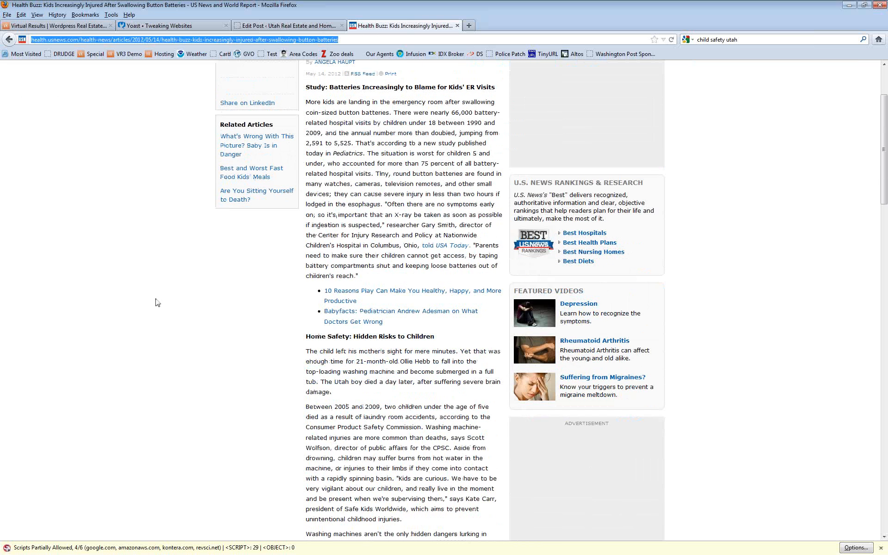
left_click(171, 309)
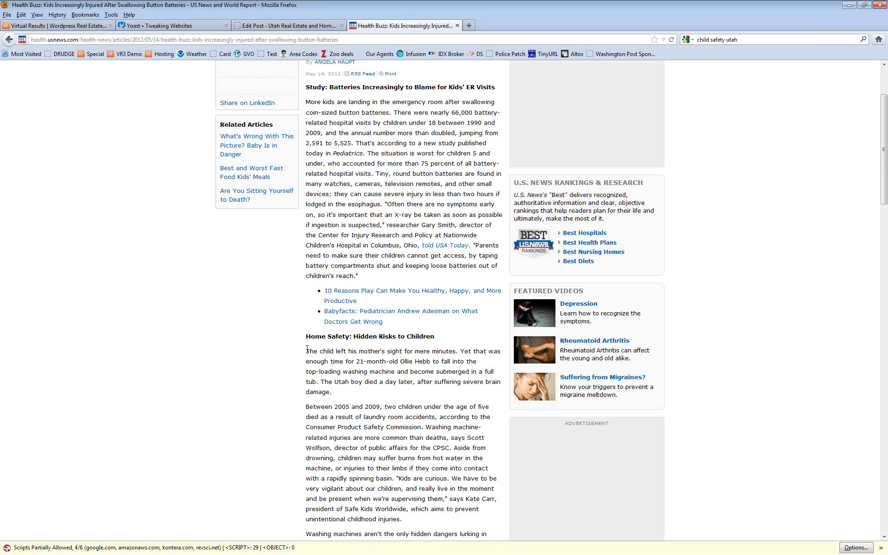
left_click_drag(306, 351, 345, 393)
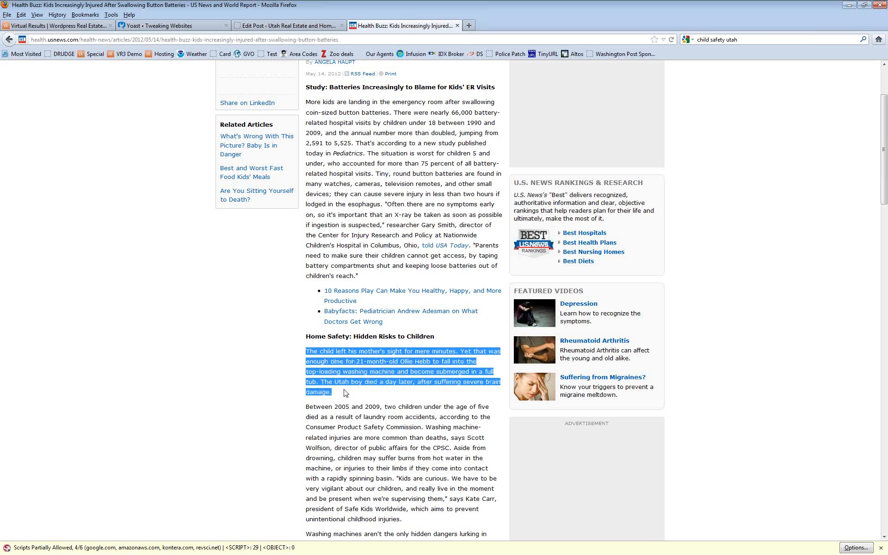
right_click(341, 352)
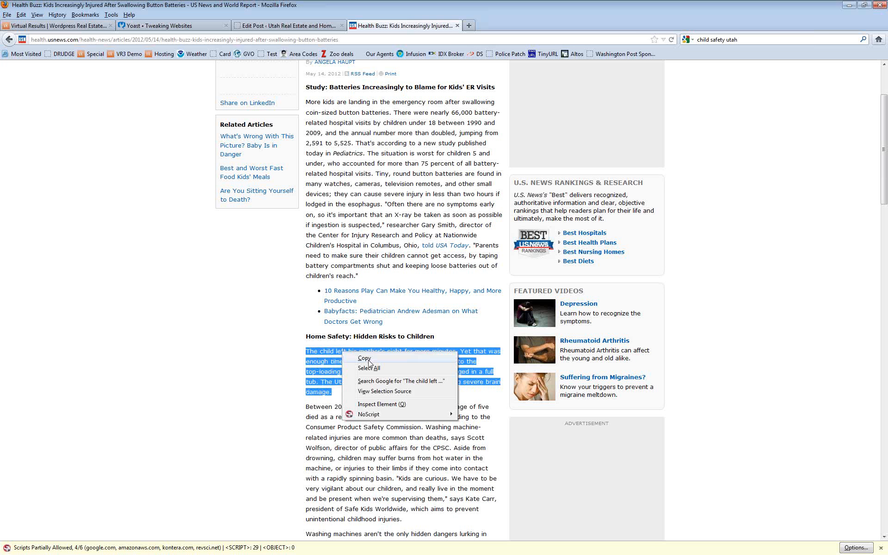
left_click(396, 355)
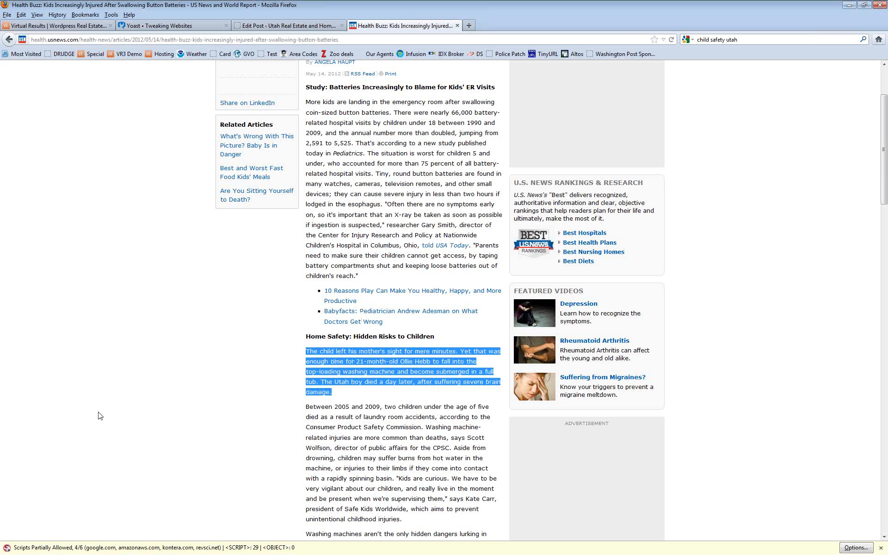
Step: Replace the old Notepad text with the copied washing-machine paragraph
key("alt+Tab")
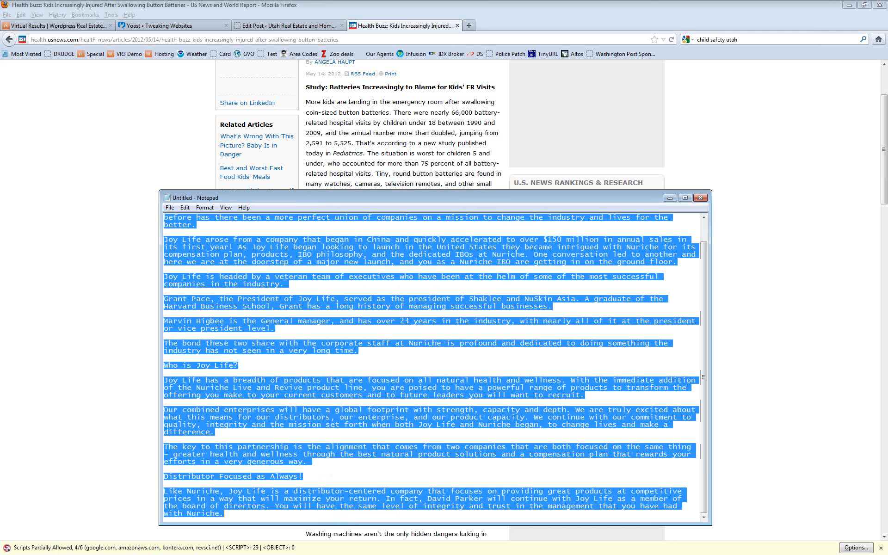
key("Delete")
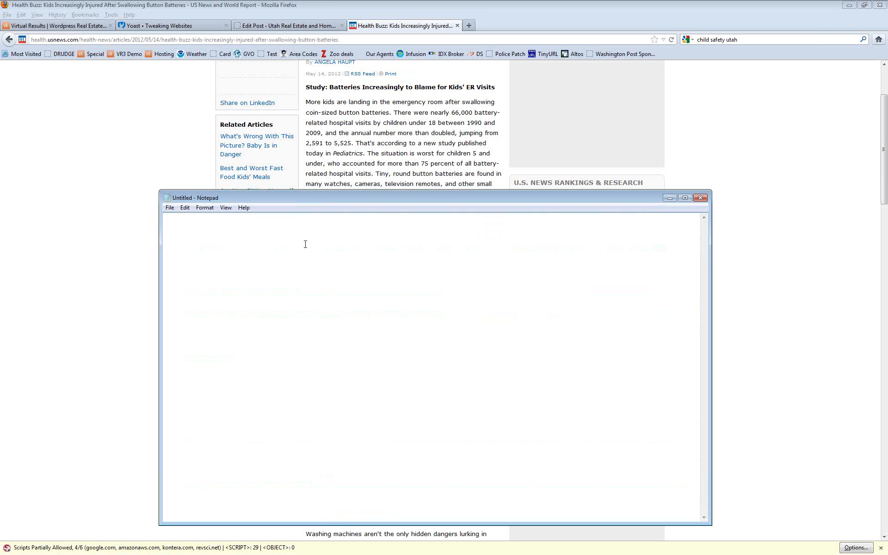
right_click(306, 243)
left_click(333, 287)
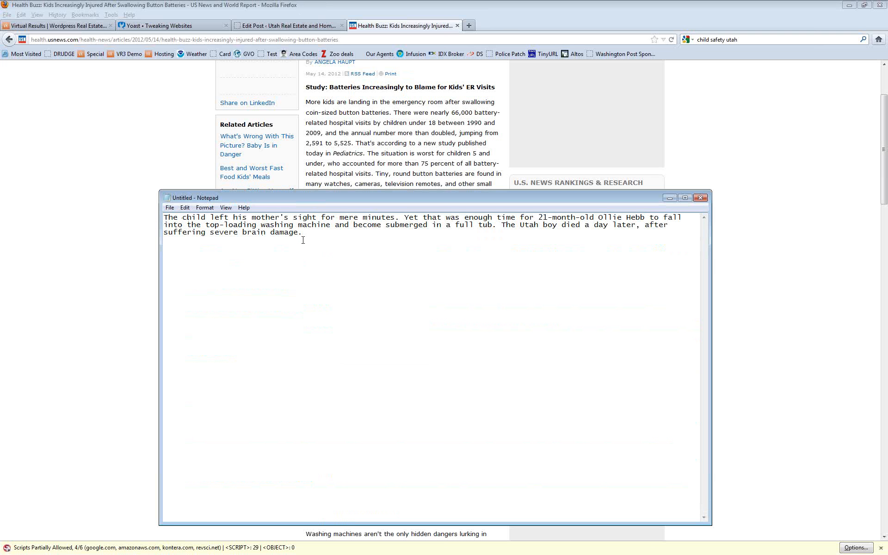
Step: Rewrite the paragraph to start 'In Utah a child' and end with 'See this link for the article'
left_click(166, 218)
type("In Utah")
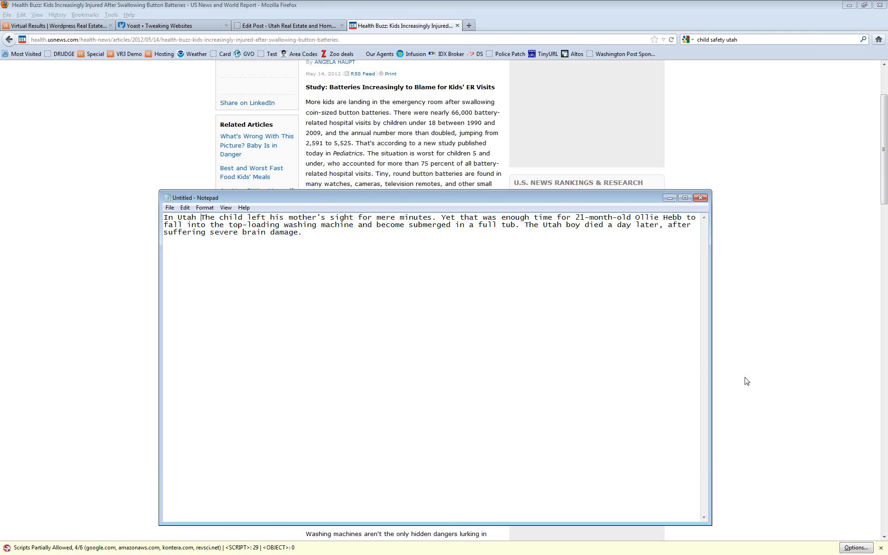
key("Delete")
key("Delete")
key("Delete")
key("Delete")
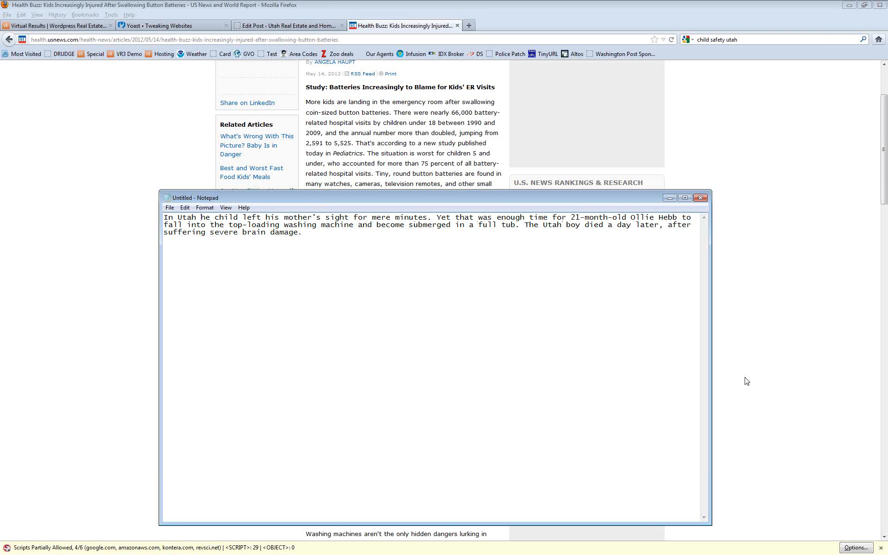
type("a")
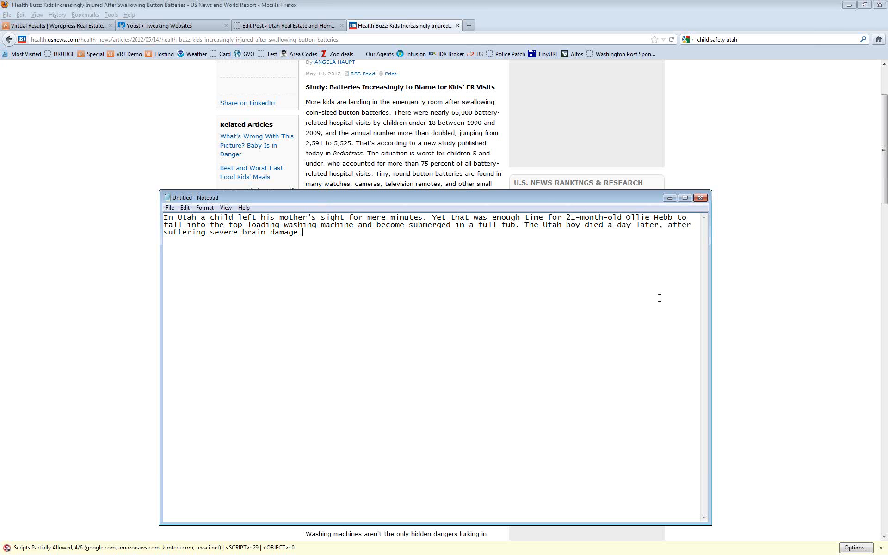
type("Plea")
key("BackSpace")
key("BackSpace")
key("BackSpace")
key("BackSpace")
type("See this link for the article")
Step: Copy the whole rewritten Utah paragraph from Notepad
left_click_drag(442, 233, 163, 217)
right_click(233, 225)
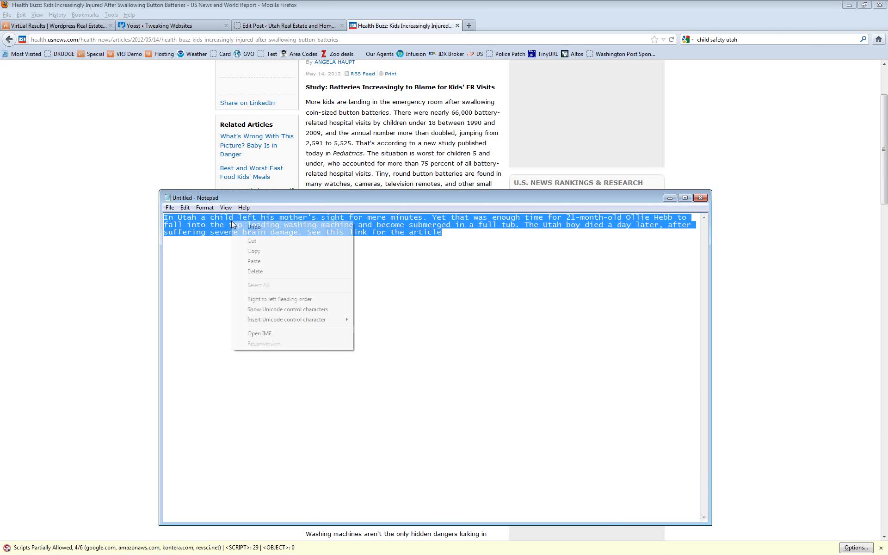
left_click(279, 252)
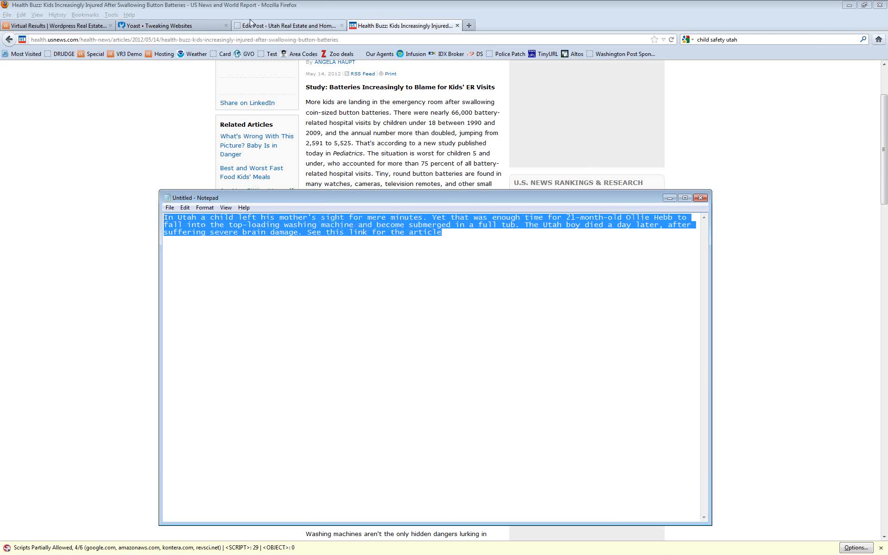
left_click(277, 26)
scroll(477, 442, "down", 5)
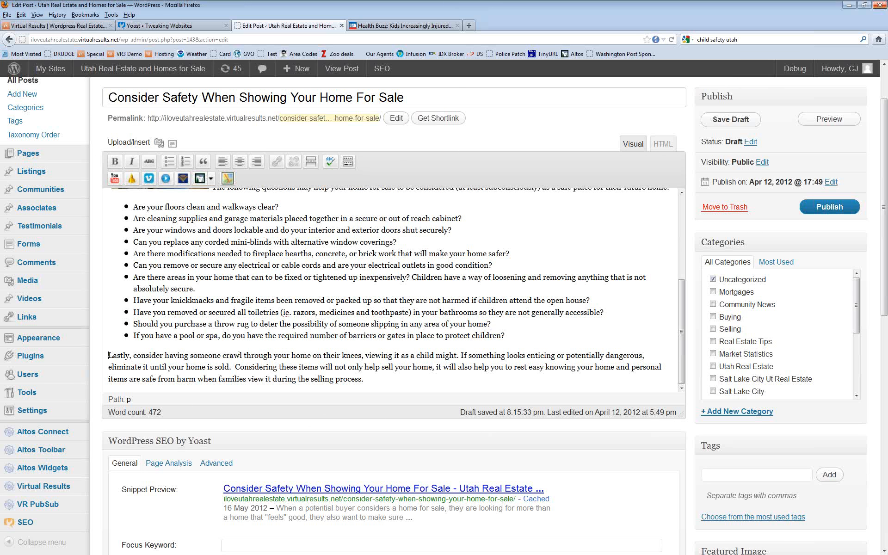
Step: Paste the Utah child paragraph into a new paragraph before 'Lastly'
key("Return")
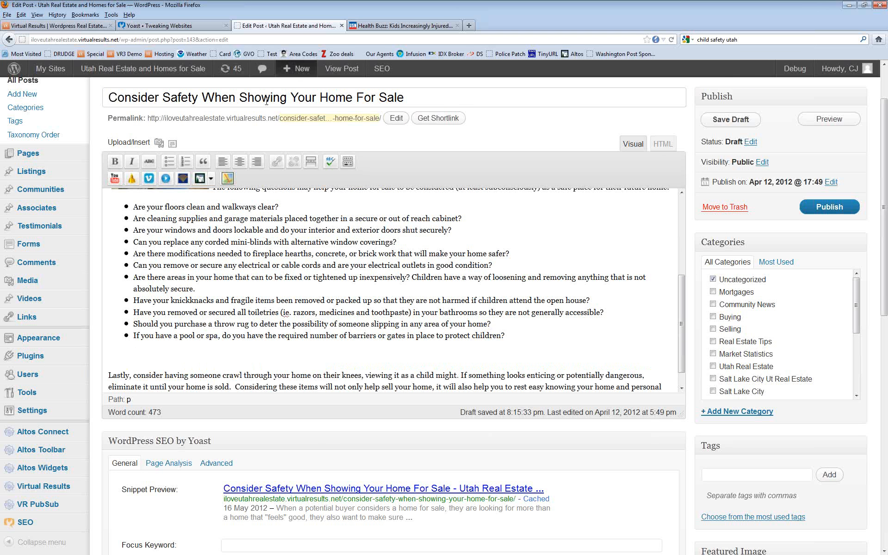
right_click(122, 356)
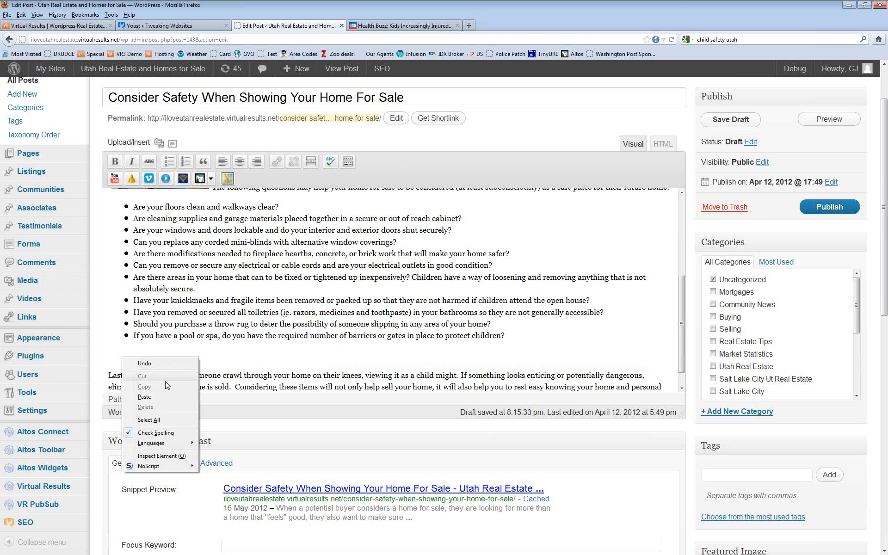
left_click(144, 397)
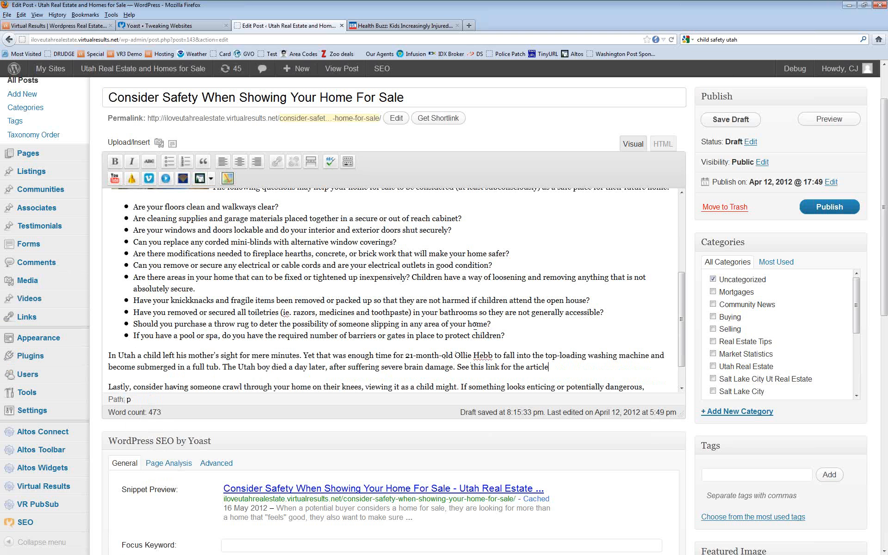
Step: Copy the Health Buzz article's URL and select 'this link for the article' in the post
left_click(412, 26)
left_click(215, 40)
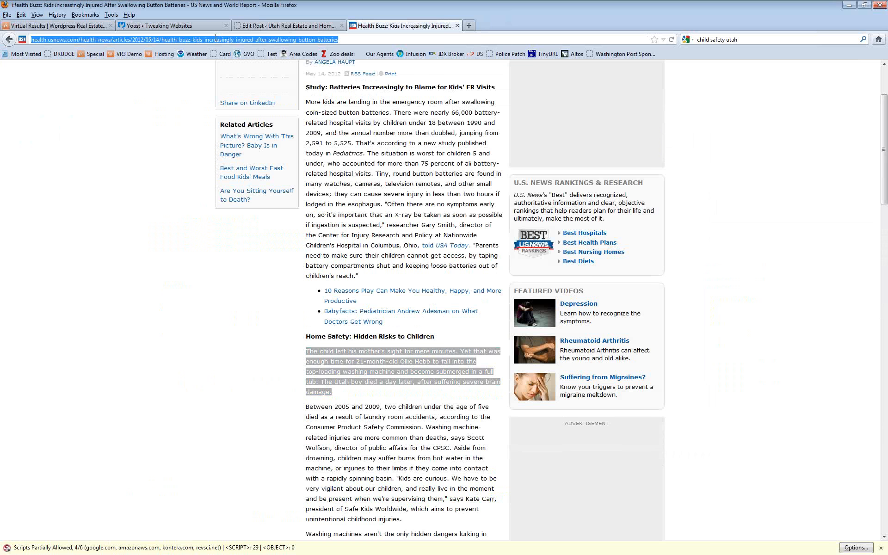
right_click(216, 39)
left_click(247, 70)
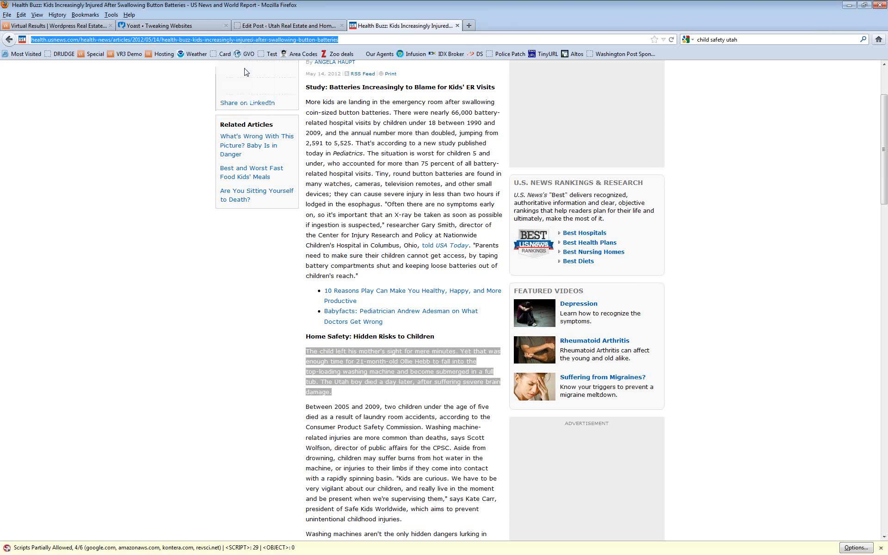
left_click(260, 25)
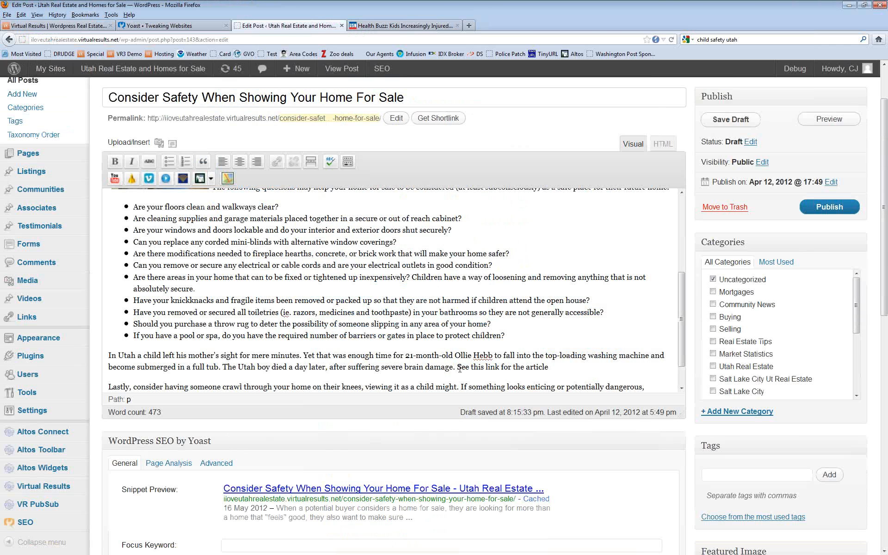
left_click_drag(471, 367, 550, 367)
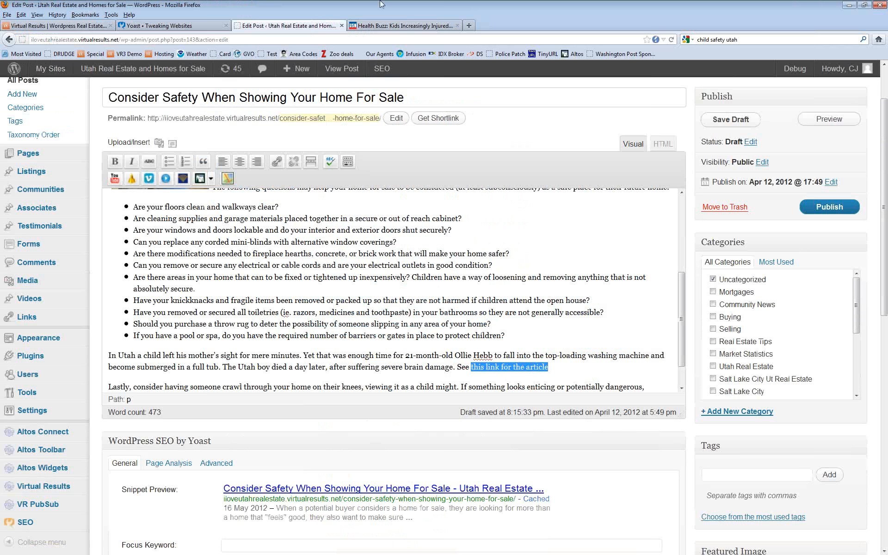
Step: Link 'this link for the article' to the Health Buzz URL, titled 'Utah Child Safety', opening in a new tab
left_click(276, 161)
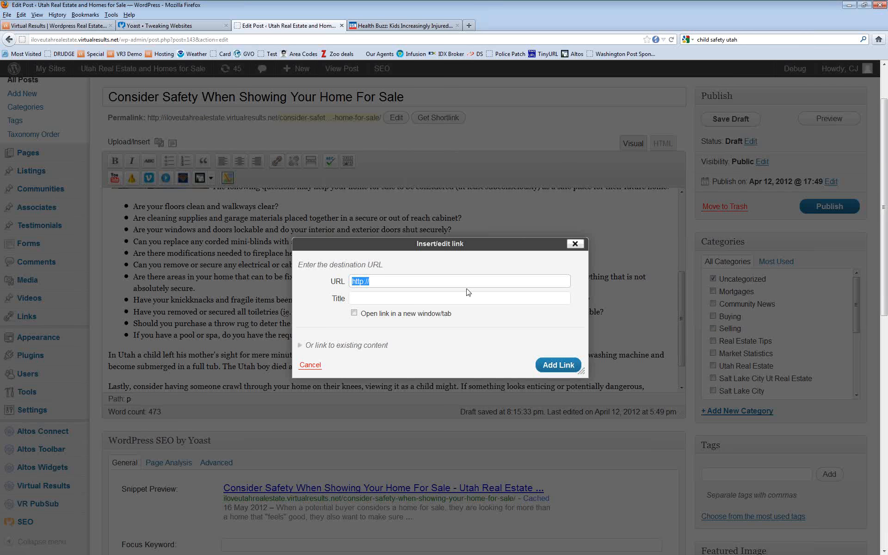
left_click(408, 278)
right_click(410, 278)
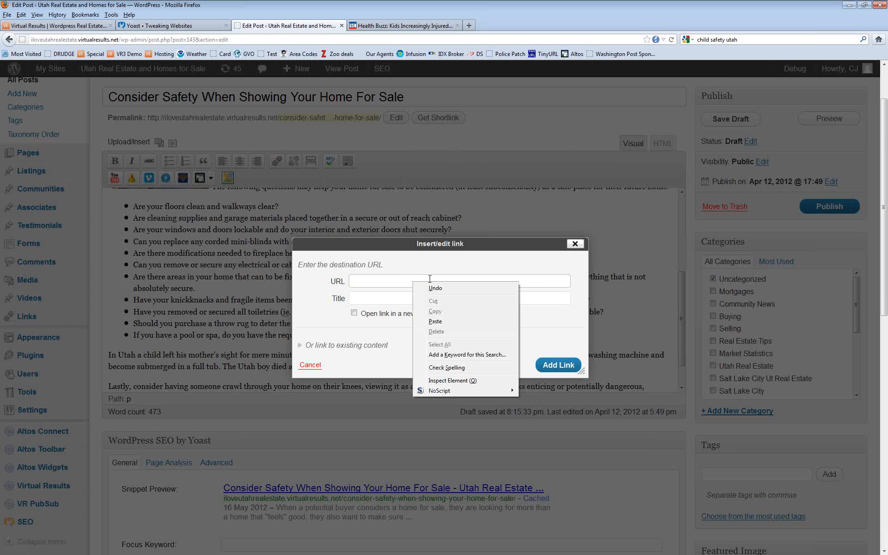
left_click(423, 317)
left_click(432, 299)
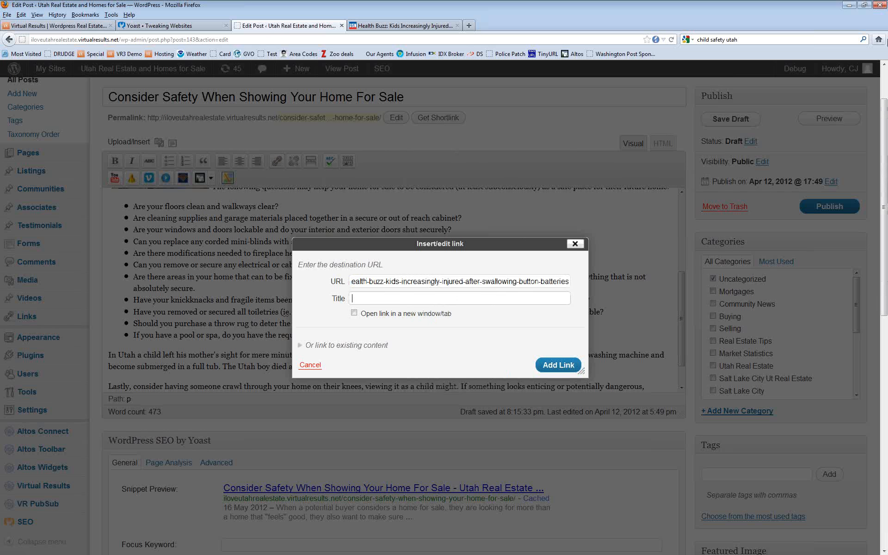
type("Utah Child Safety")
left_click(354, 313)
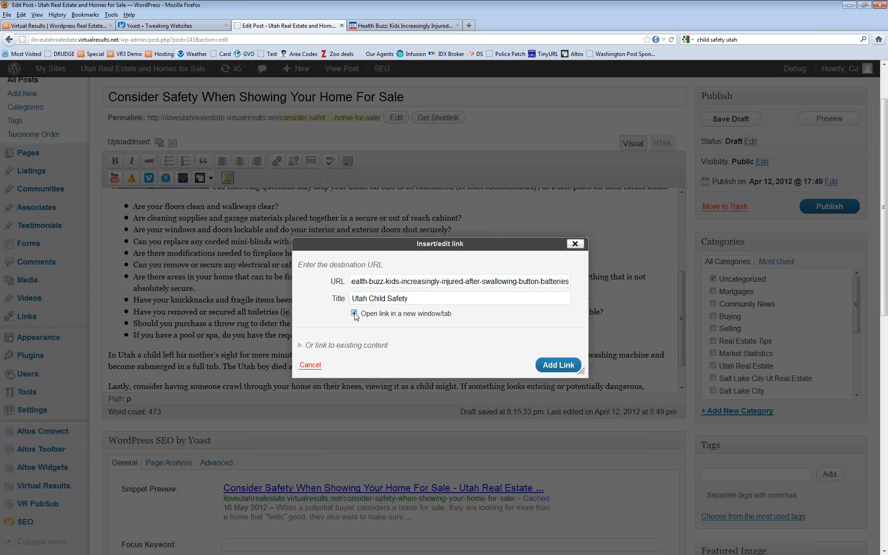
left_click(557, 365)
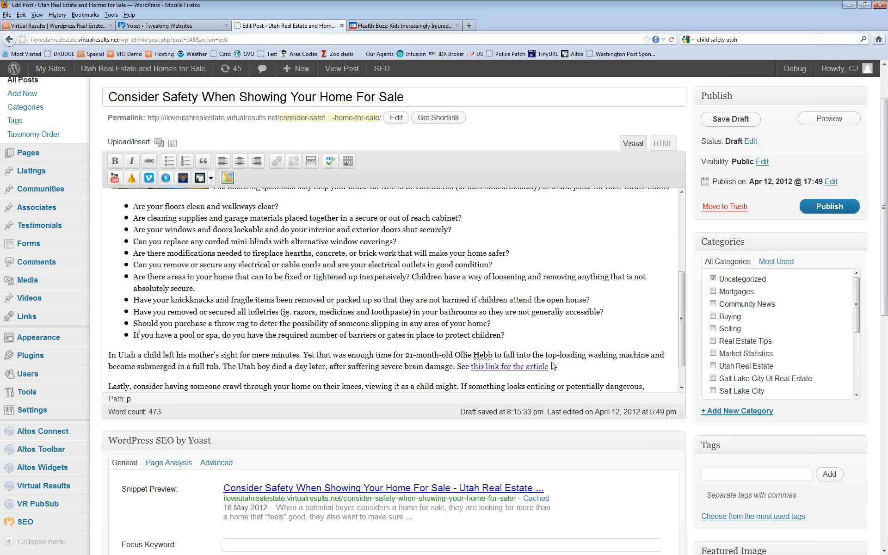
scroll(684, 347, "up", 2)
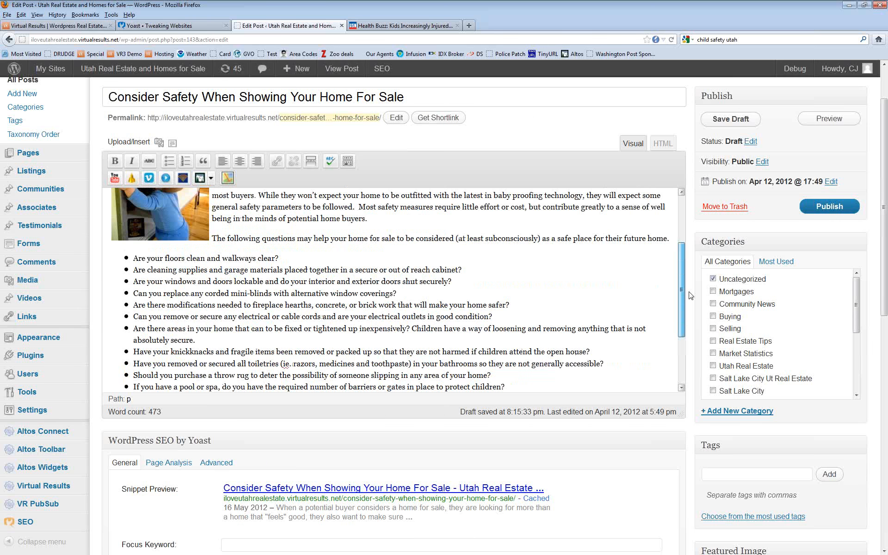
scroll(685, 295, "up", 3)
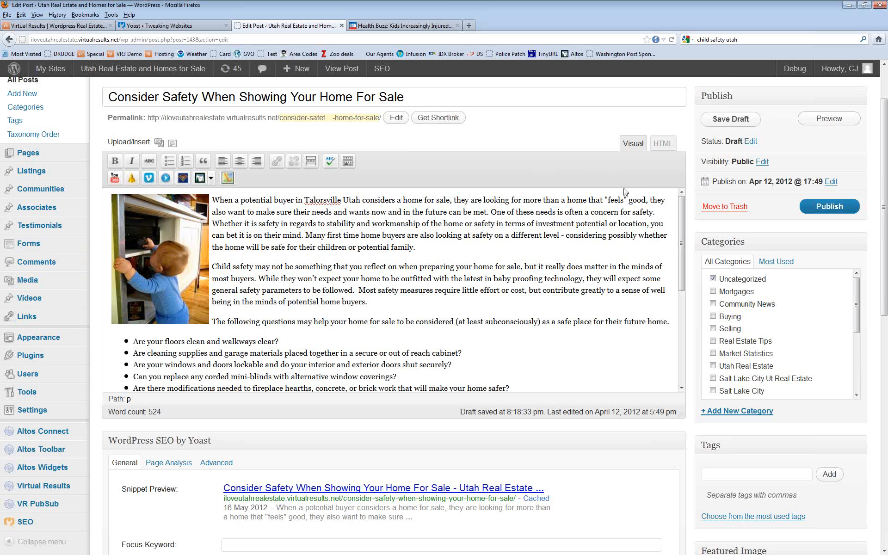
left_click_drag(681, 260, 679, 345)
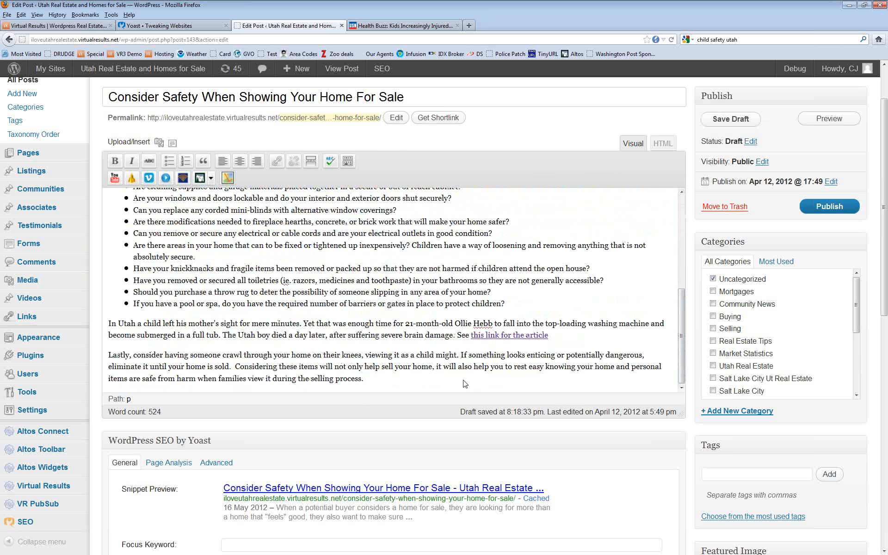
left_click(374, 381)
Step: Uncheck Uncategorized, create and check a 'Home Safety' category, and check Utah Real Estate
left_click(713, 279)
left_click_drag(856, 296, 856, 352)
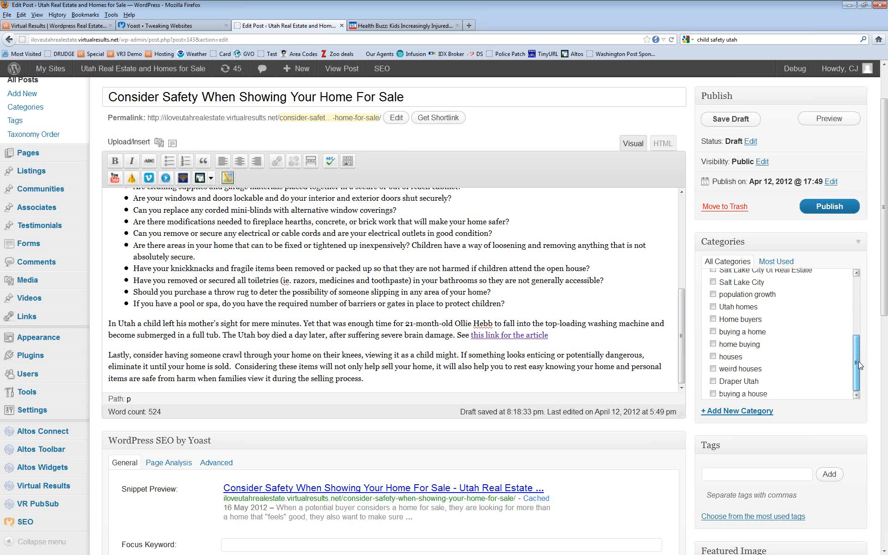
left_click_drag(859, 365, 857, 340)
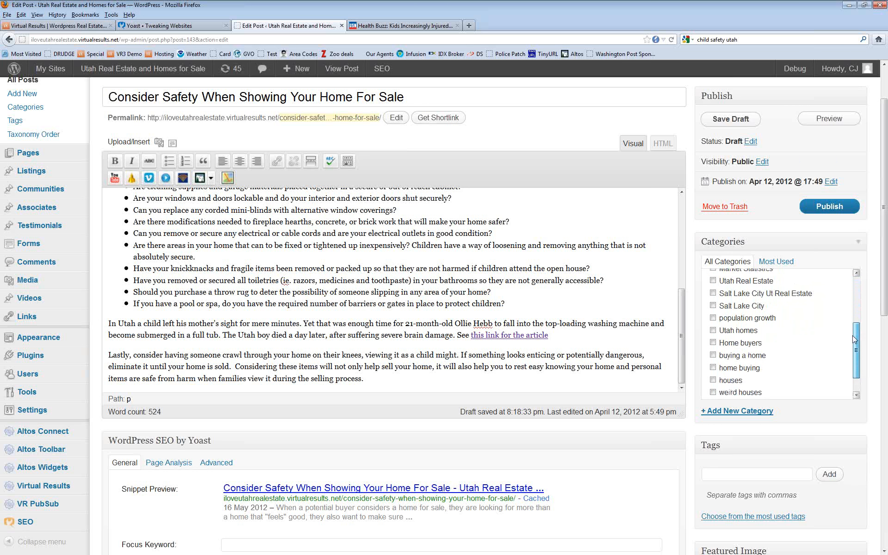
left_click(752, 411)
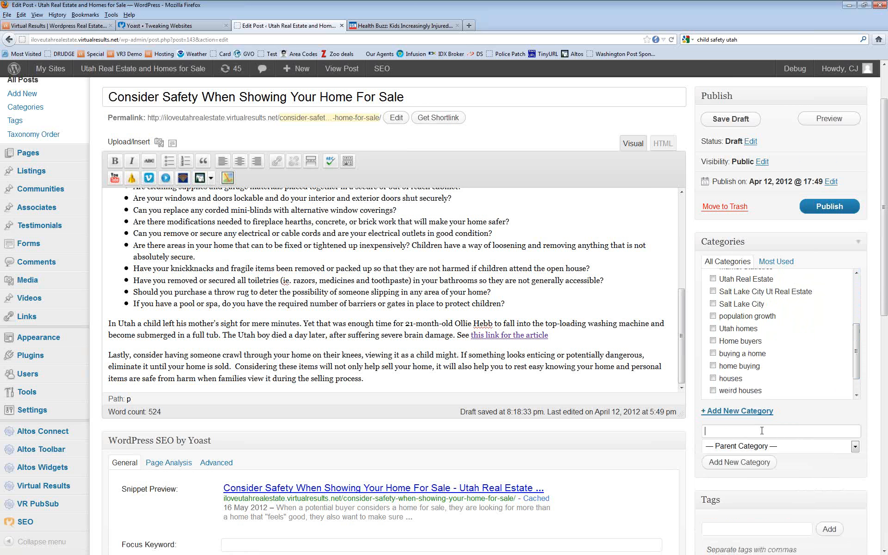
type("H")
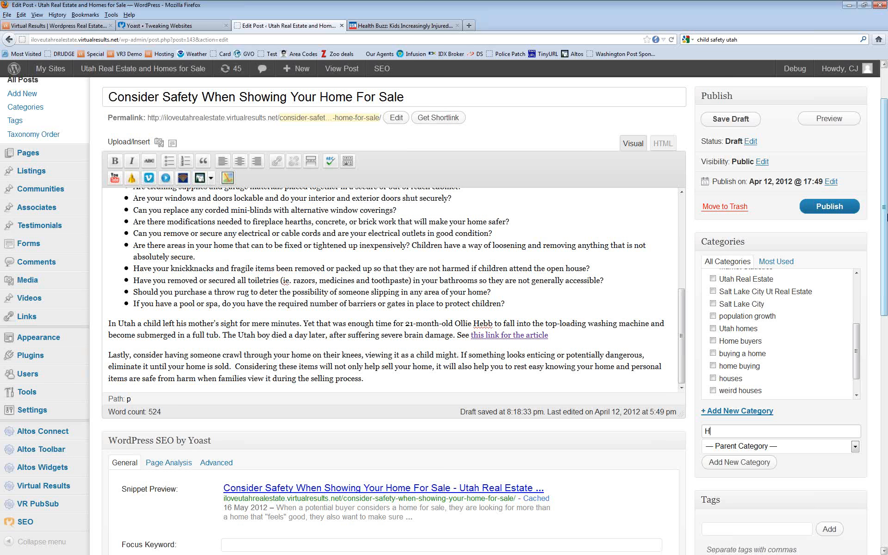
type("ome Safety")
left_click(753, 462)
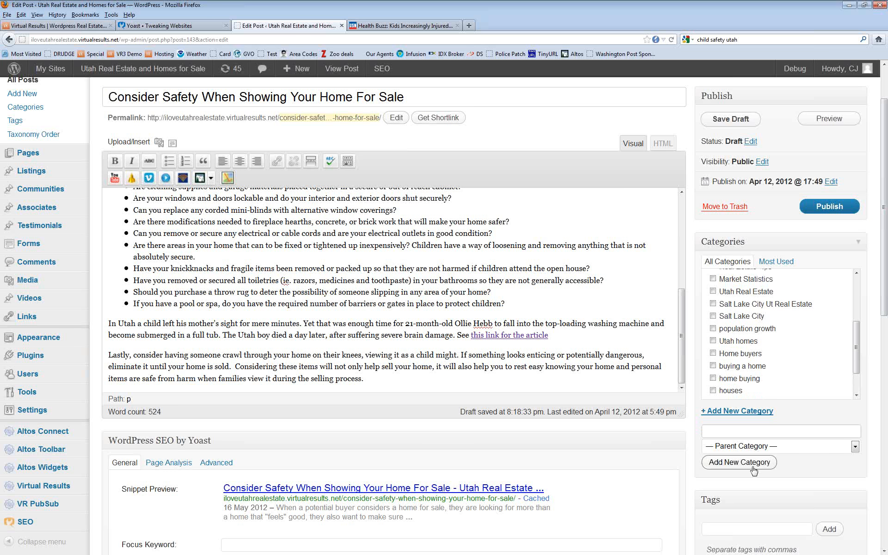
left_click_drag(855, 340, 856, 294)
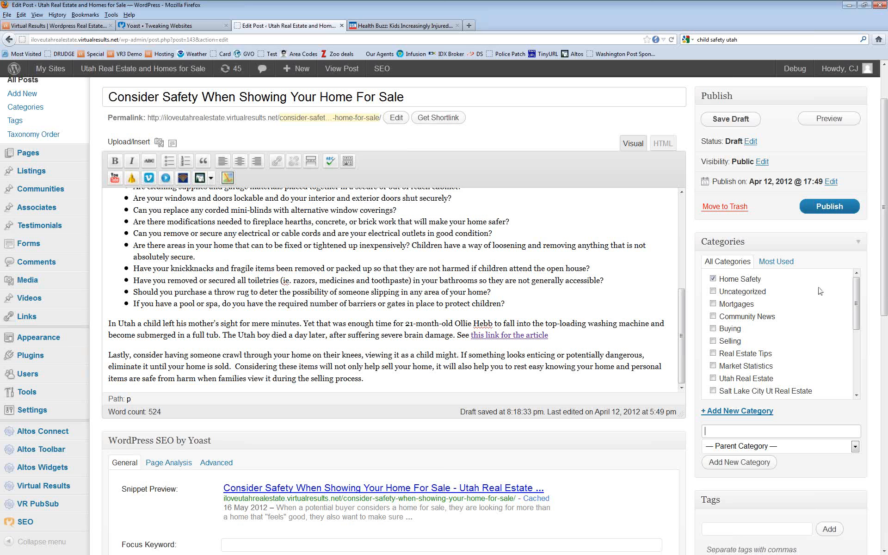
left_click_drag(856, 302, 857, 340)
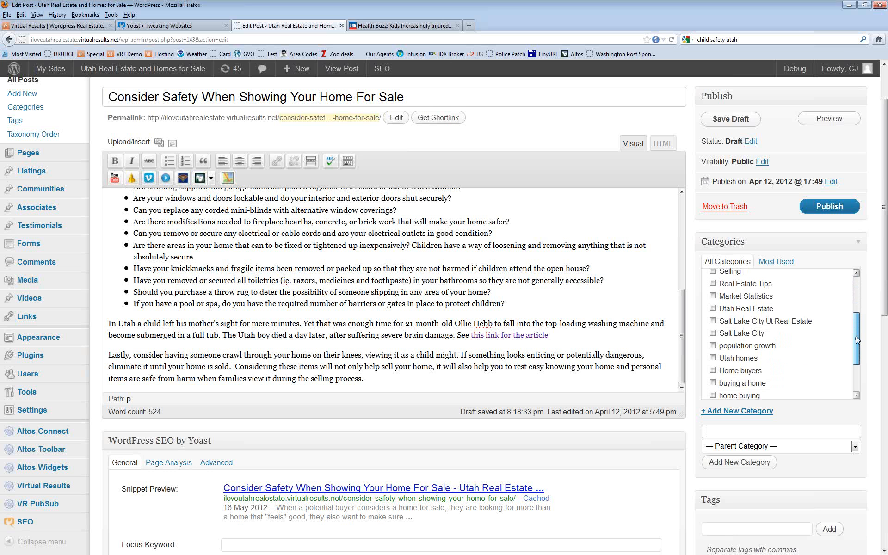
left_click(713, 309)
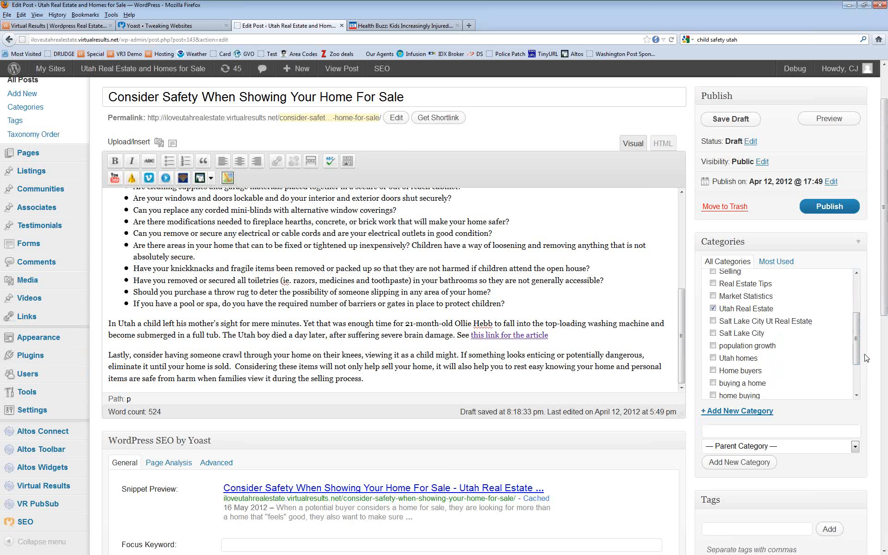
Step: Add 'child safety' as a tag on the post
scroll(856, 356, "down", 2)
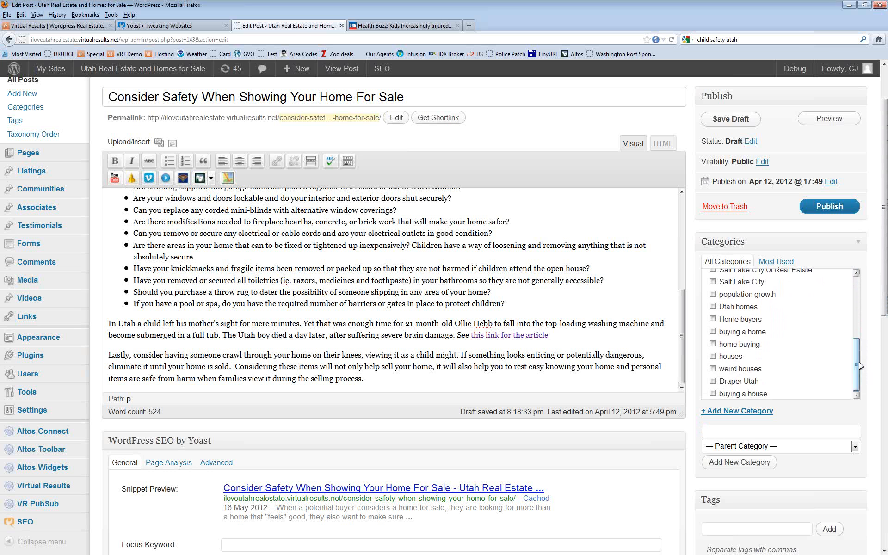
left_click_drag(886, 276, 887, 346)
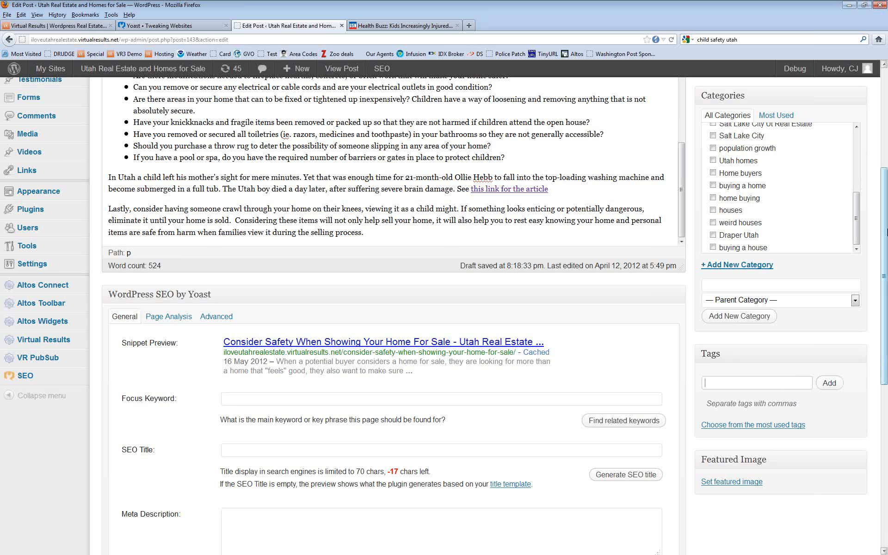
left_click(712, 383)
type("child safety,")
key("Return")
Step: Add the tags 'taylorsville' and 'utah' to the post
type("ta")
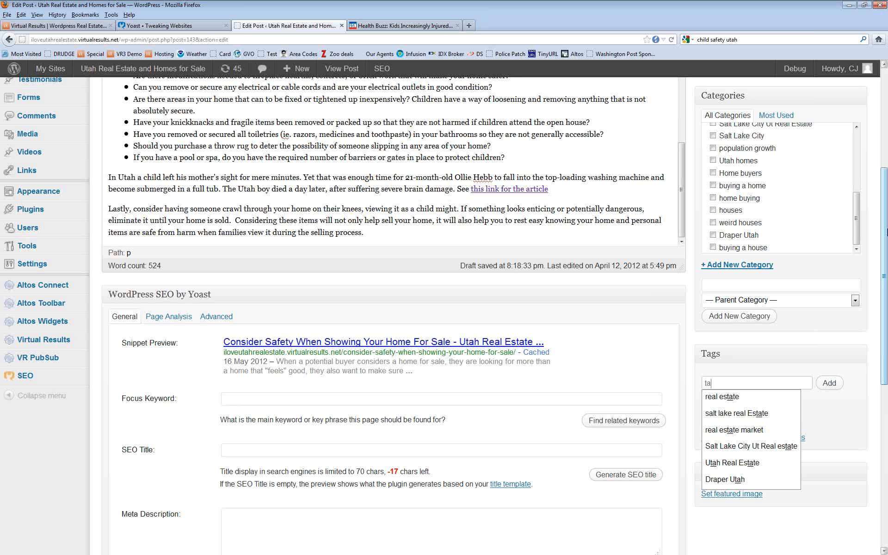
type("ylorsvill")
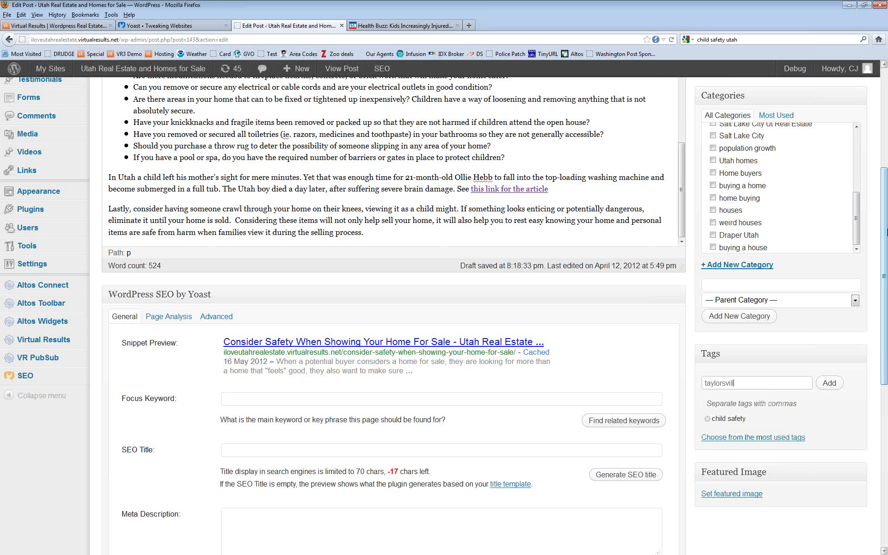
type("e")
key("Return")
type("uta")
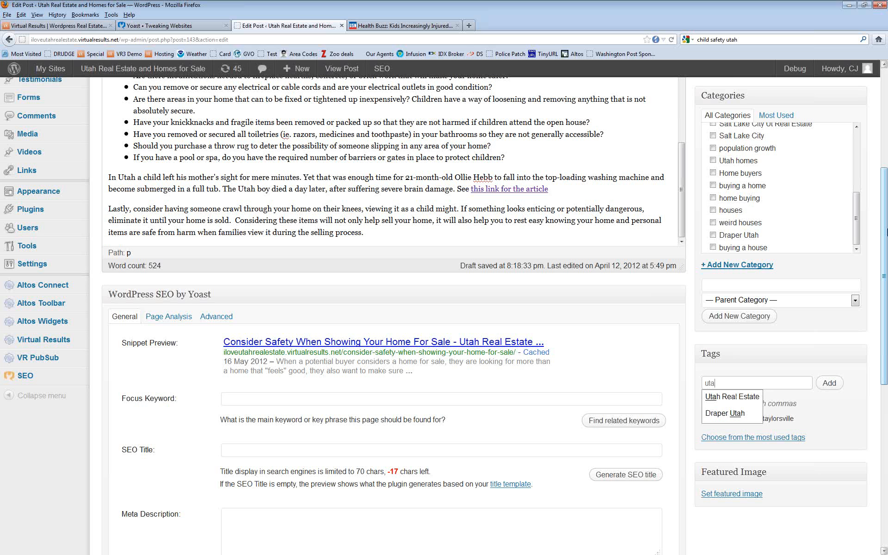
type("h")
key("Return")
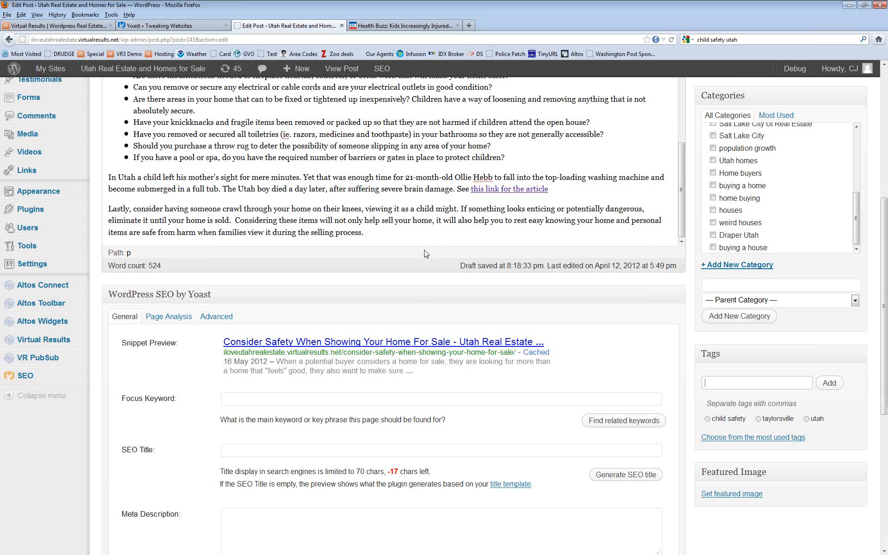
scroll(430, 253, "down", 5)
scroll(437, 253, "up", 8)
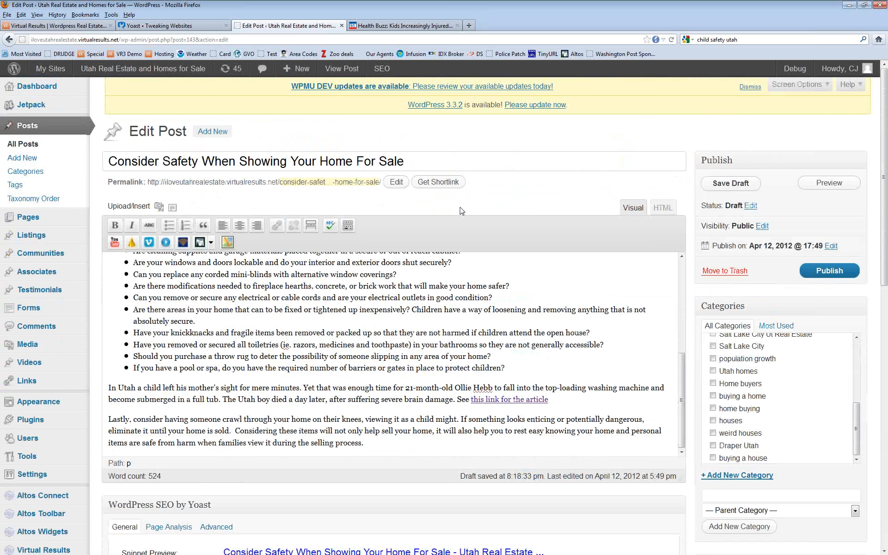
scroll(444, 241, "down", 10)
scroll(457, 229, "up", 3)
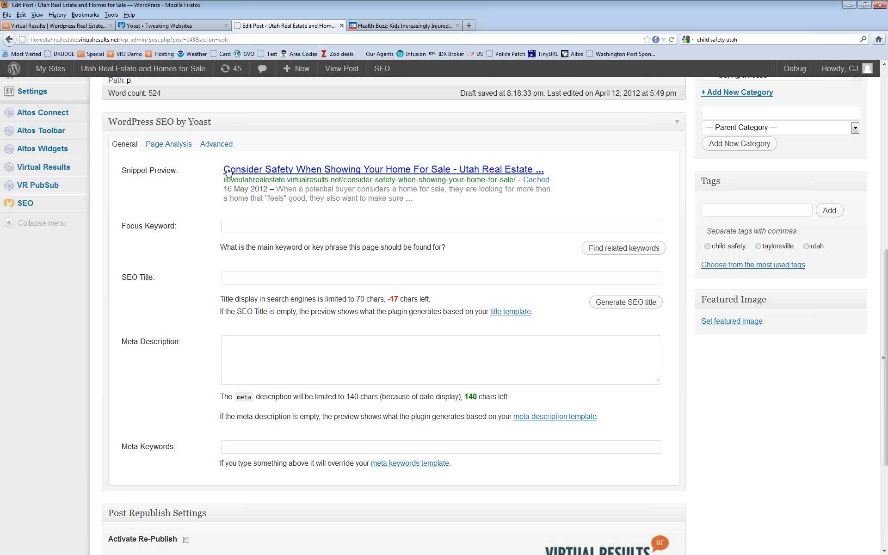
Step: Copy the post title into the Yoast SEO title field and remove its leading blank
left_click_drag(224, 170, 452, 173)
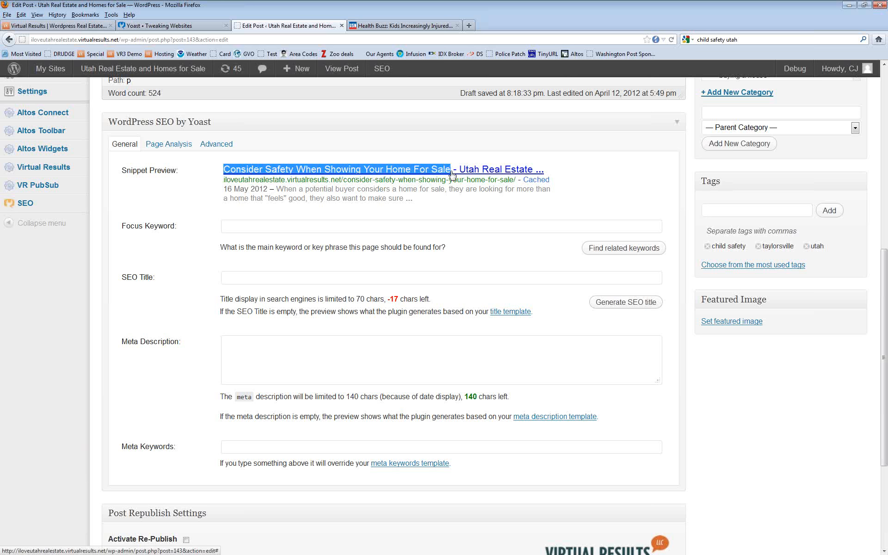
right_click(337, 172)
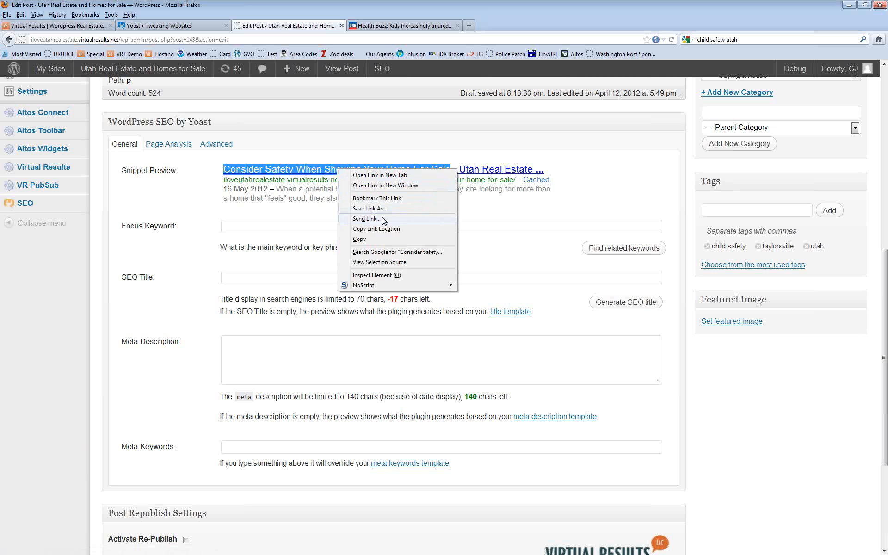
left_click(380, 240)
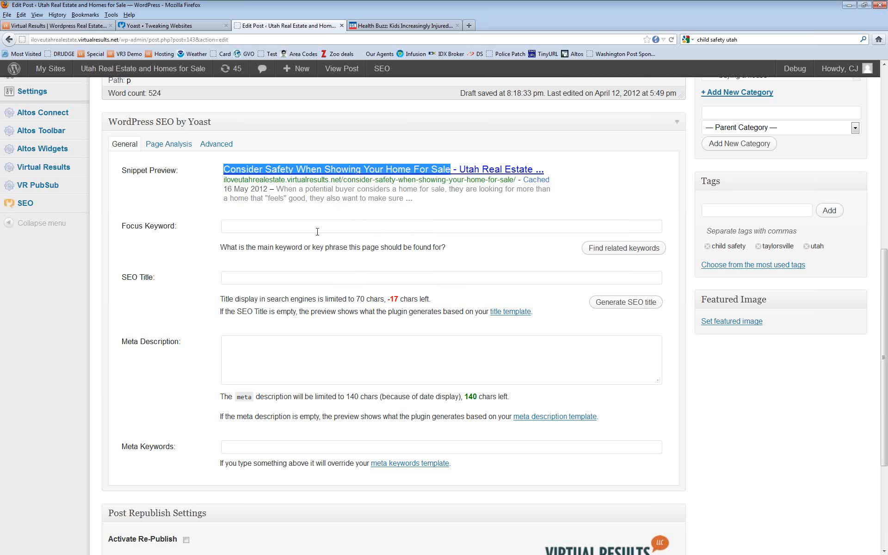
left_click(283, 277)
right_click(284, 278)
left_click(317, 321)
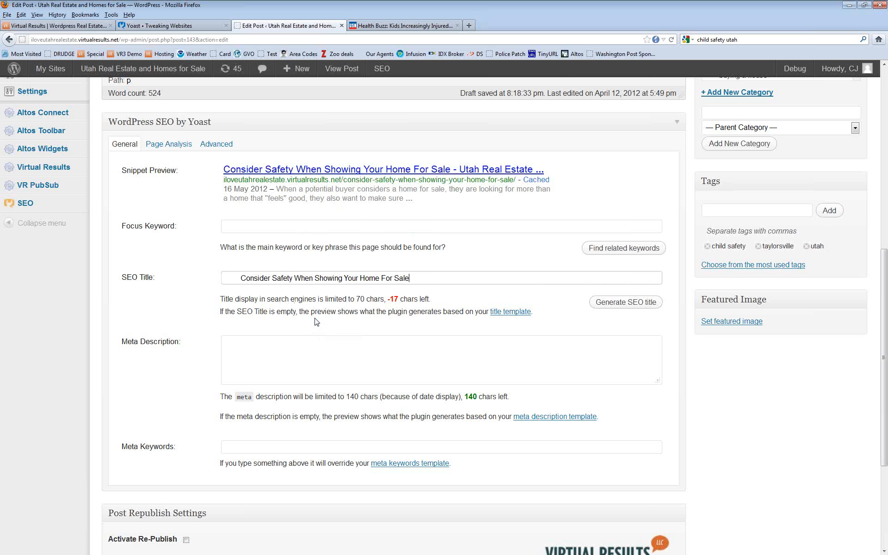
left_click_drag(241, 278, 179, 270)
key("BackSpace")
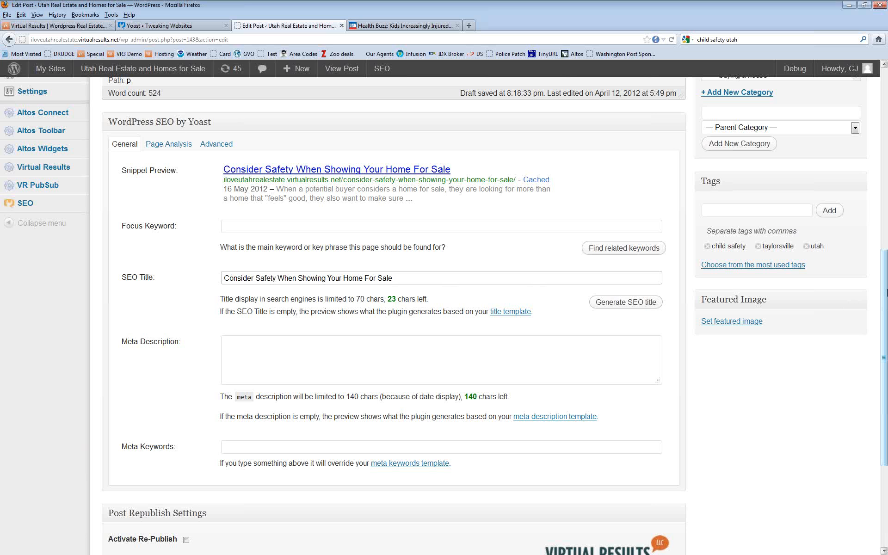
Step: Insert 'Utah' into the SEO title and start typing 'child sa' as the focus keyword
left_click(342, 278)
type("Utah")
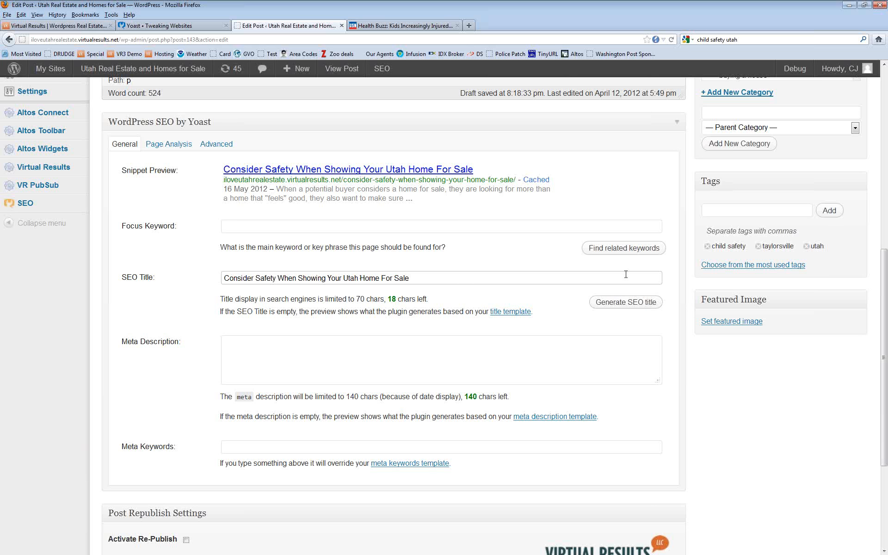
left_click(418, 278)
left_click(428, 227)
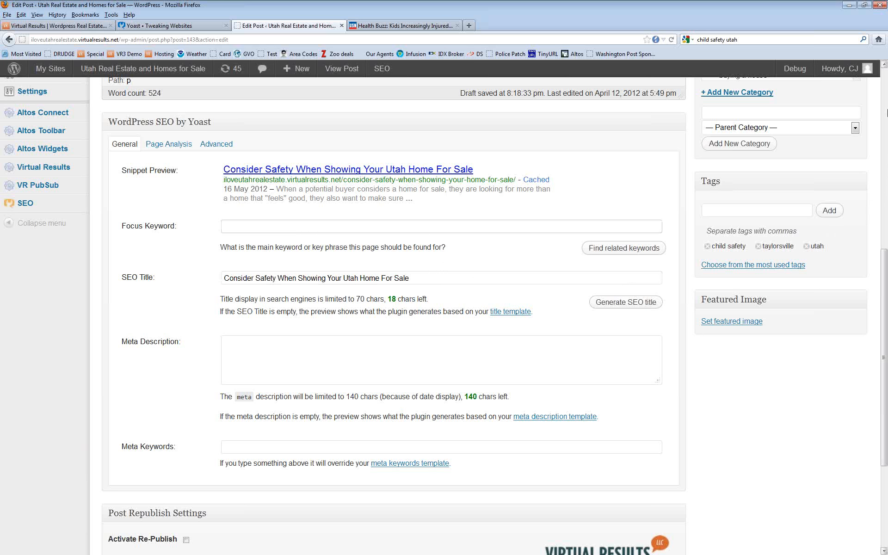
type("child sa")
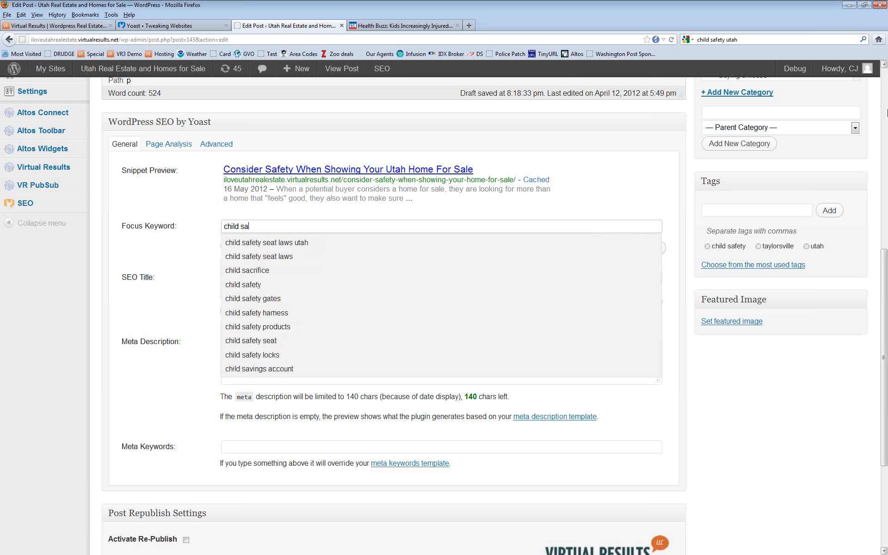
Step: Pick 'child safety' as focus keyword and add 'Child' before 'Safety' in the SEO title
left_click(276, 283)
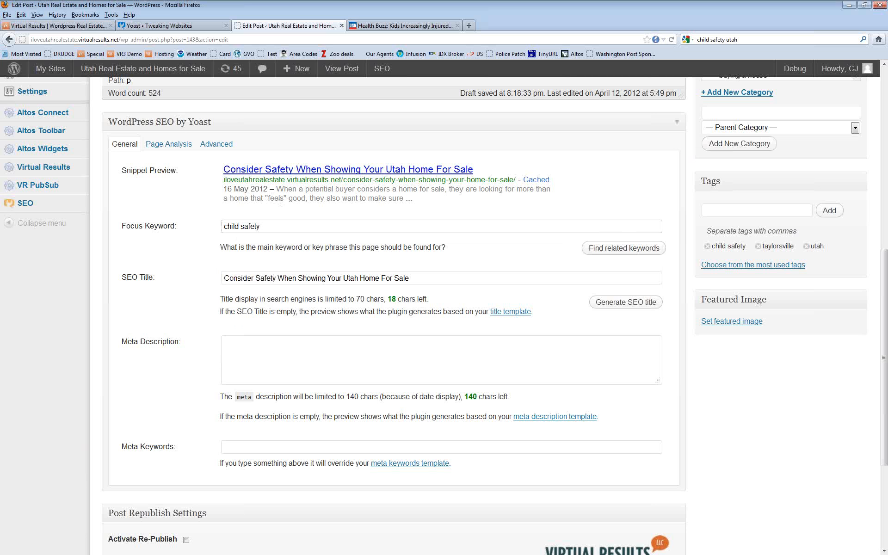
left_click(256, 278)
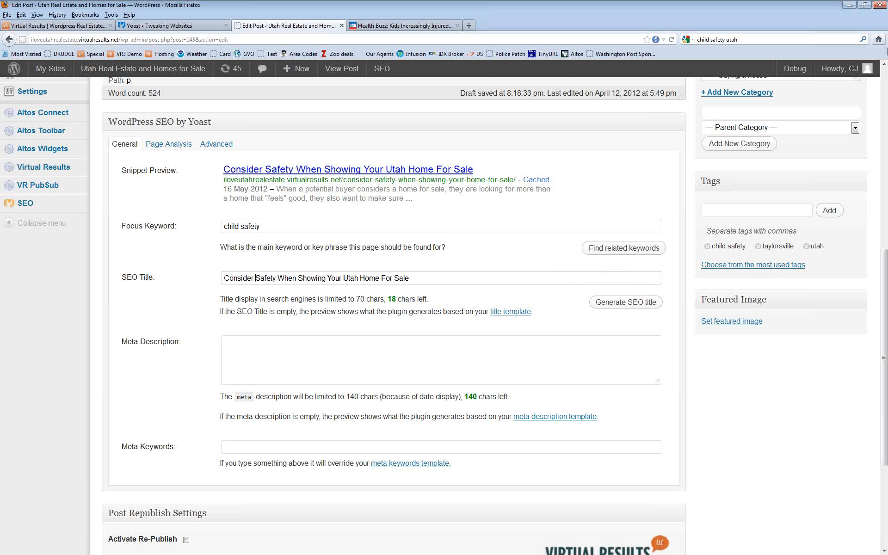
type("Child")
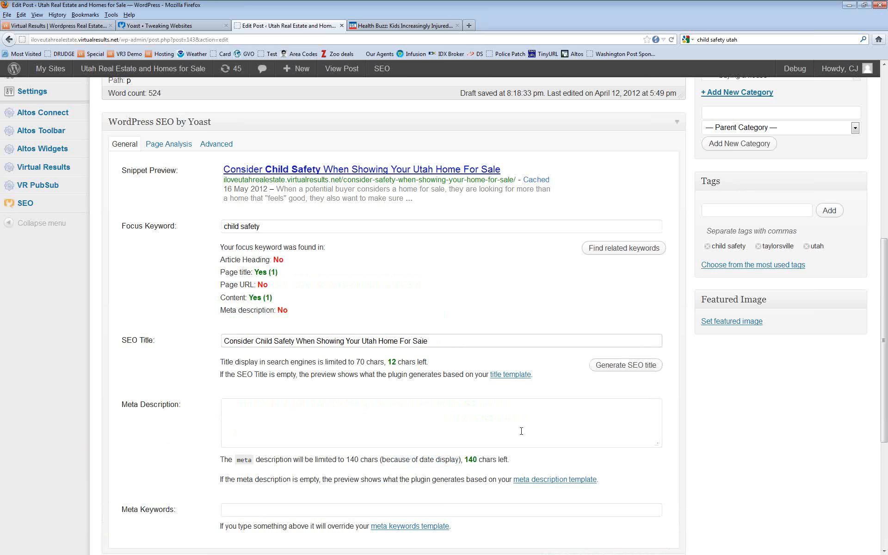
left_click(359, 410)
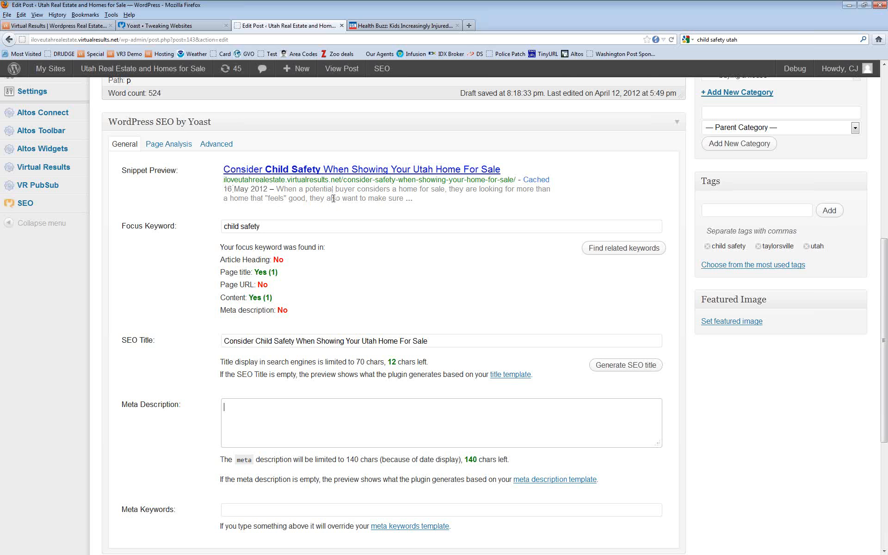
Step: Scroll down to the Yoast SEO box's meta description and meta keywords fields
left_click_drag(887, 345, 885, 191)
left_click_drag(684, 375, 683, 280)
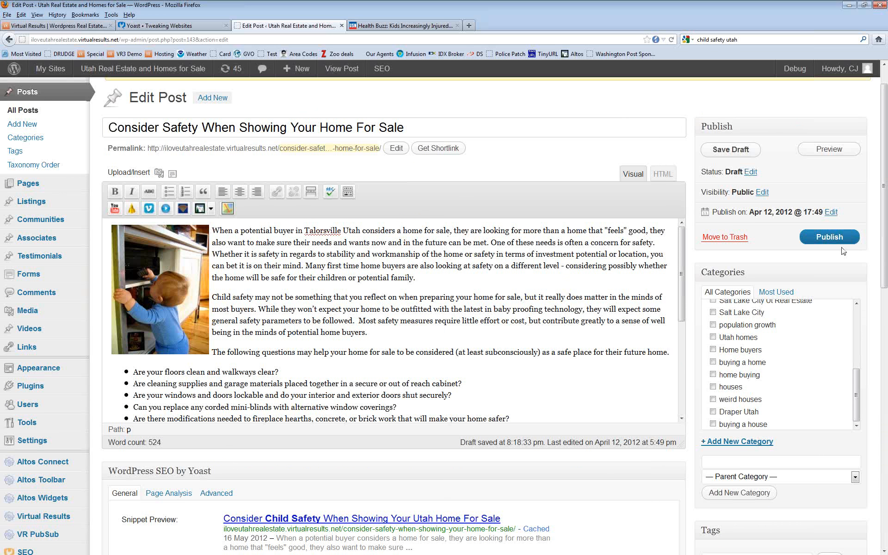
left_click_drag(886, 249, 886, 409)
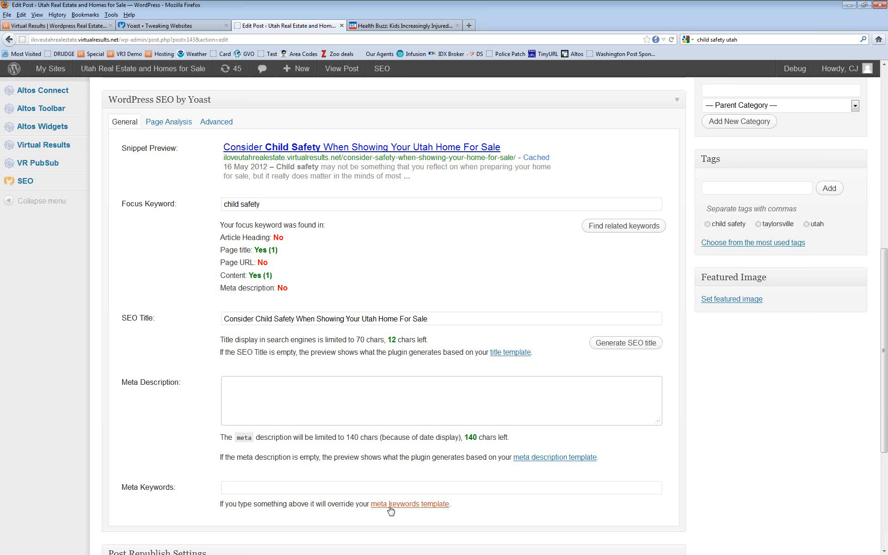
Step: Enter 'child safety,utah,taklorsville' as the meta keywords, then place the cursor in the meta description
left_click(364, 485)
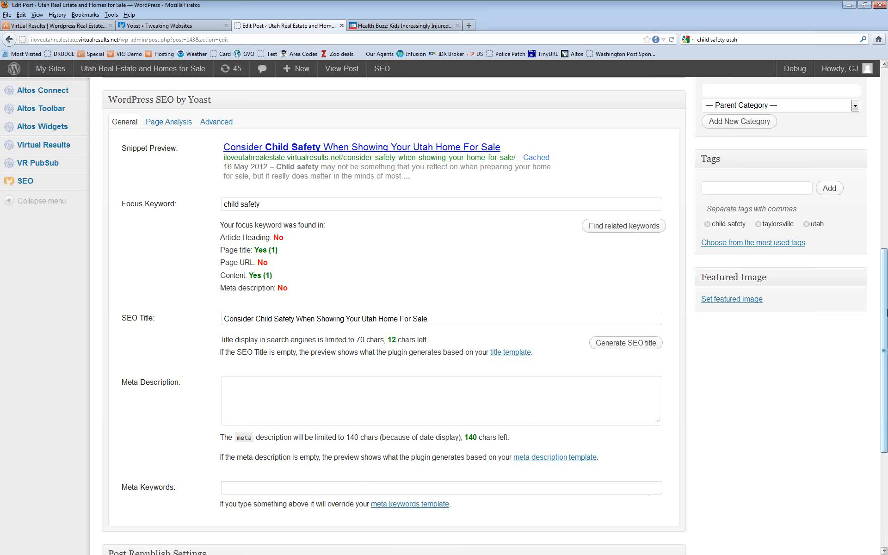
type("child safety,utah,taklorsville")
left_click(451, 322)
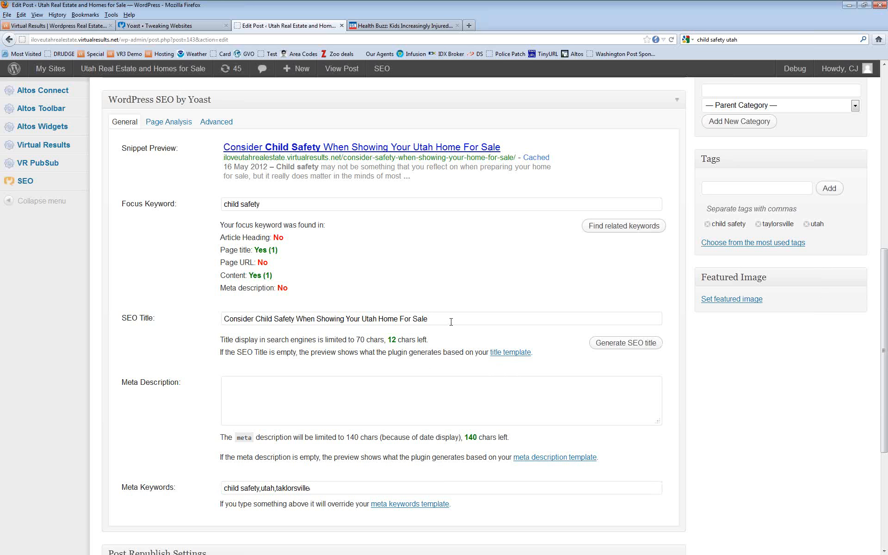
left_click(534, 400)
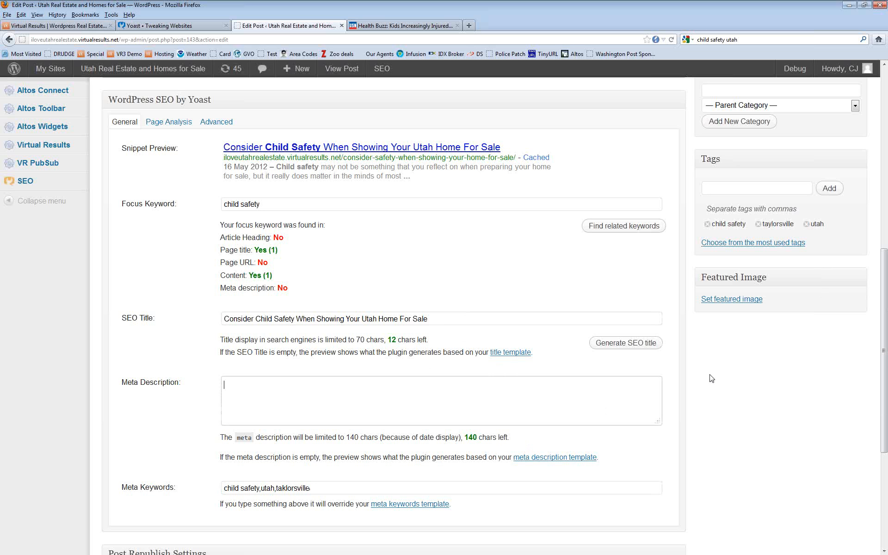
Step: Save the child-safety post as a draft and open Listings > Listings to see the four properties
scroll(713, 377, "up", 7)
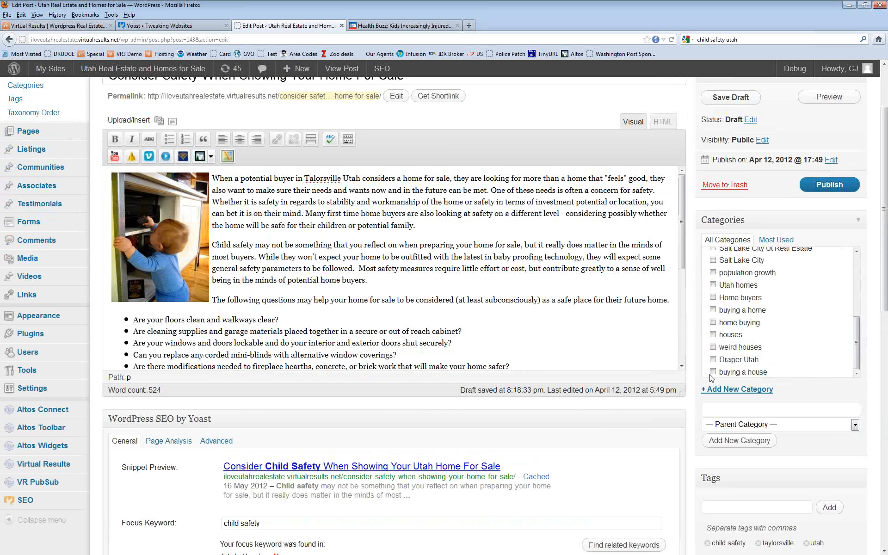
left_click(732, 99)
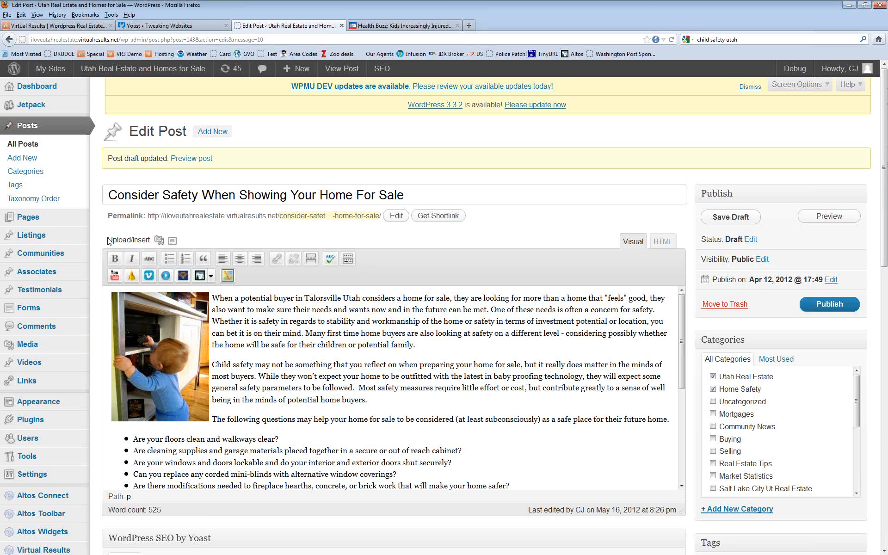
mouse_move(31, 237)
left_click(128, 238)
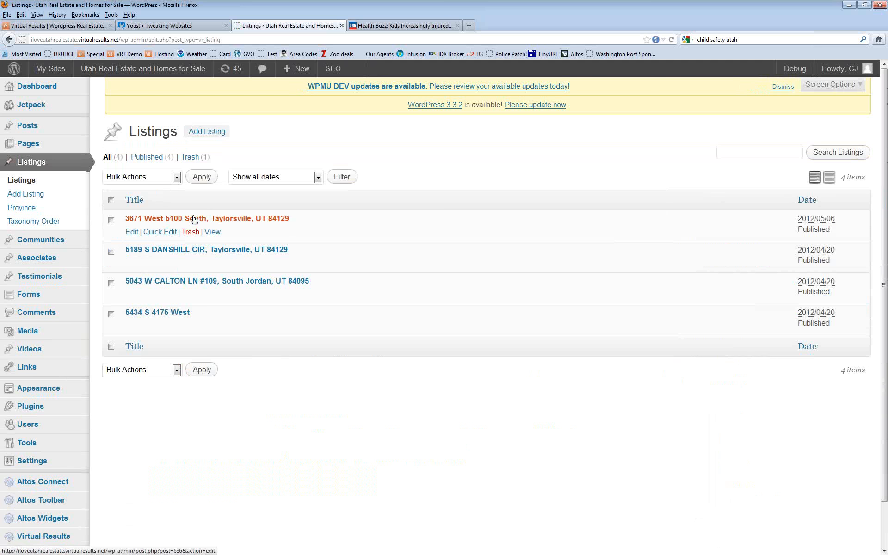
left_click(193, 220)
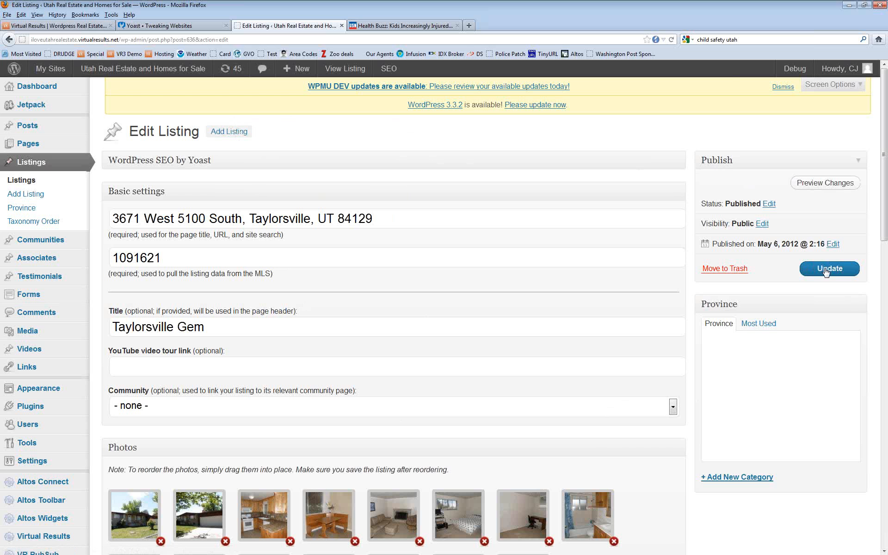
left_click(20, 182)
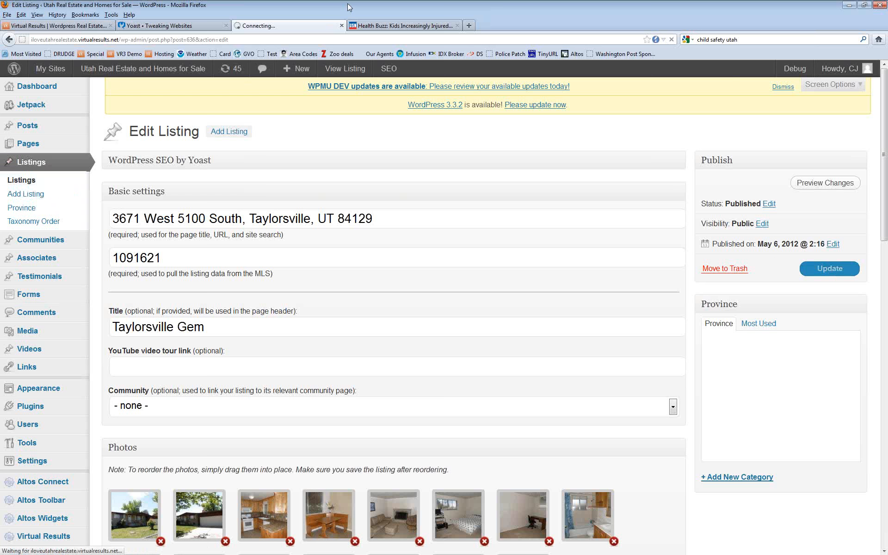
Step: Load harmonteam.com from the address bar suggestion
left_click(564, 39)
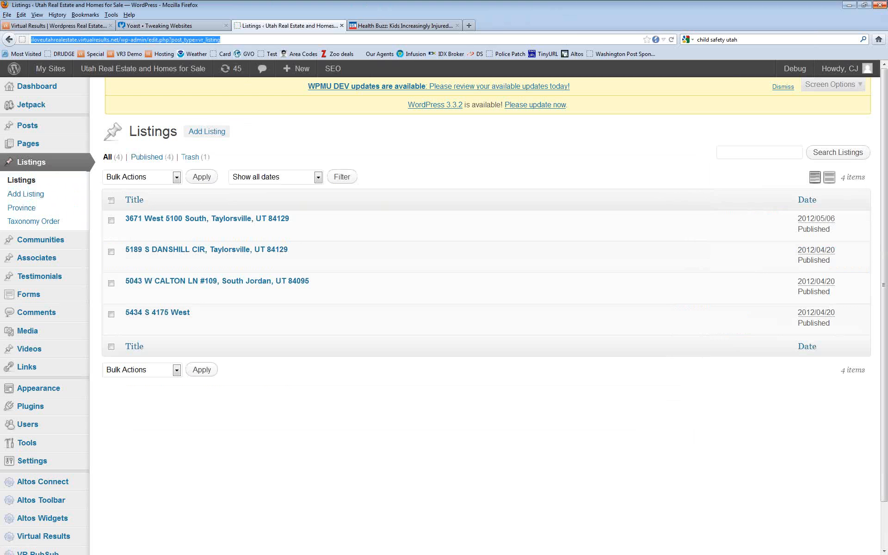
type("harmon")
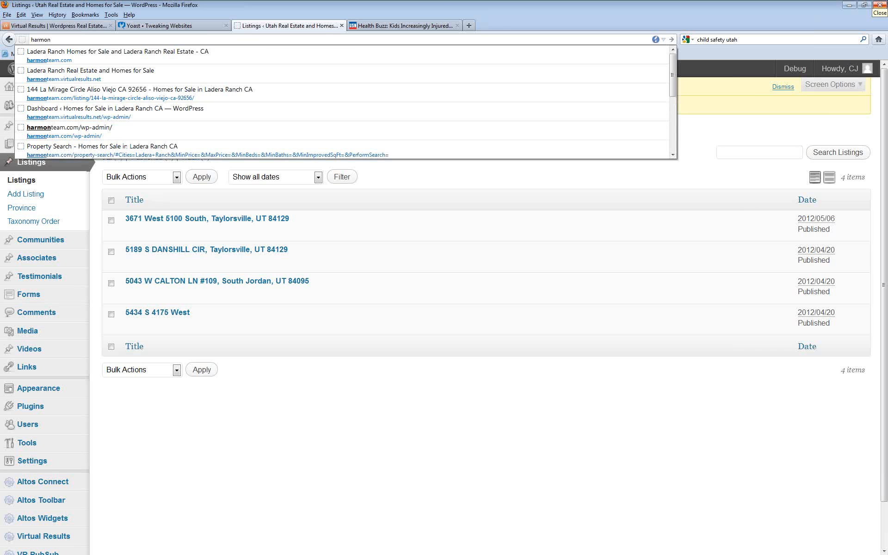
key("Down")
key("Return")
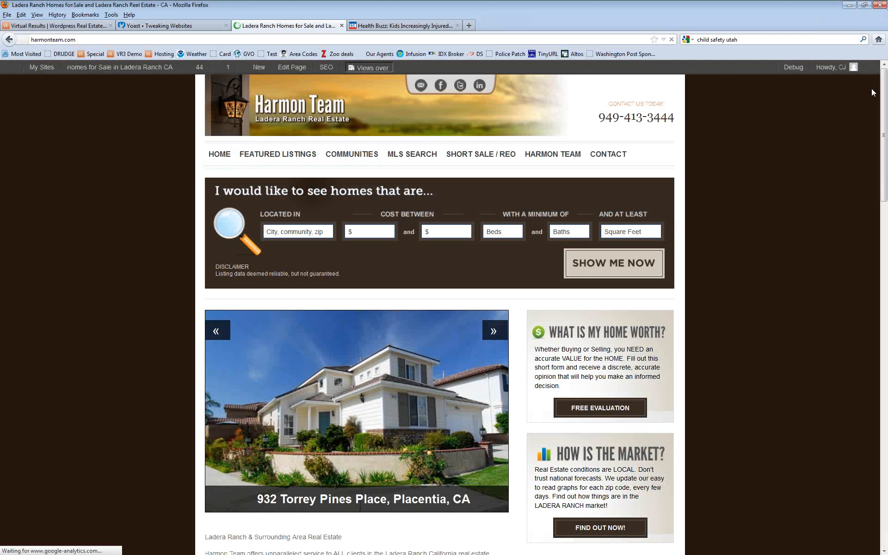
Step: Advance the featured homes slideshow to the Aliso Viejo home and open its listing page
left_click(492, 332)
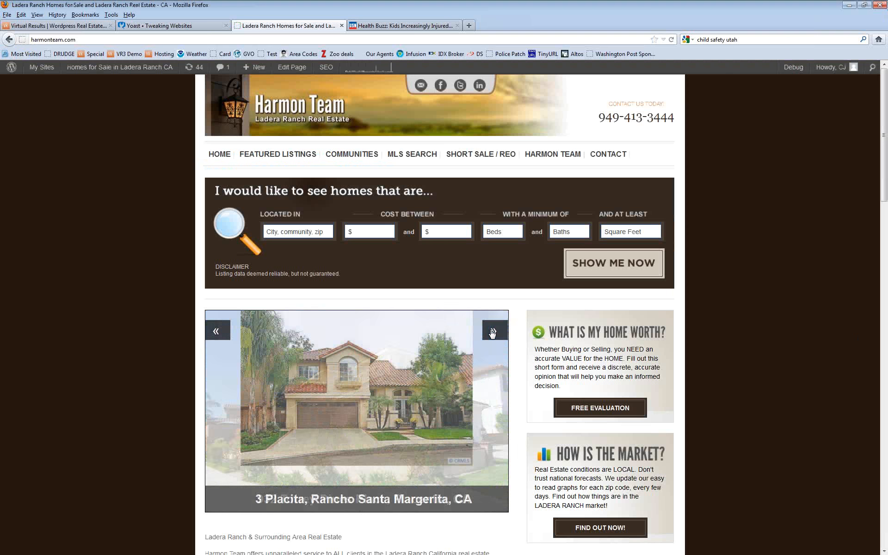
left_click(492, 333)
left_click(492, 333)
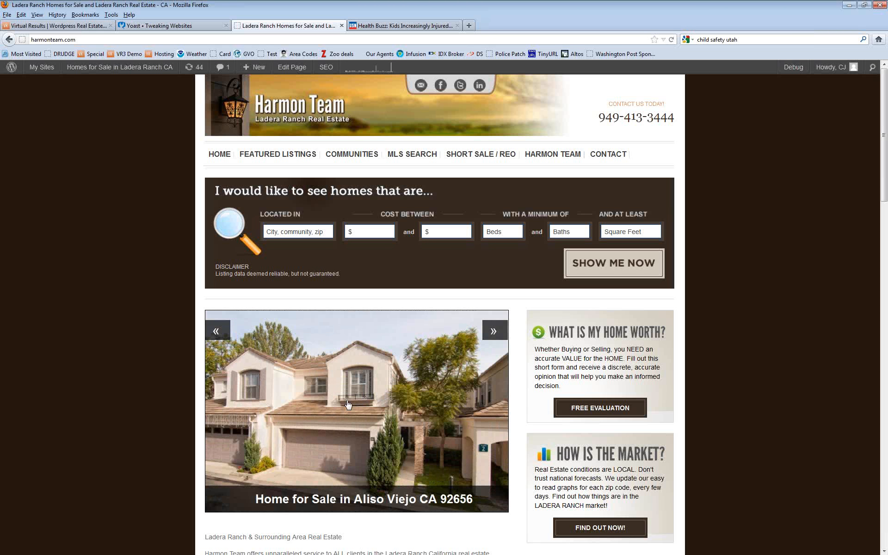
left_click(344, 410)
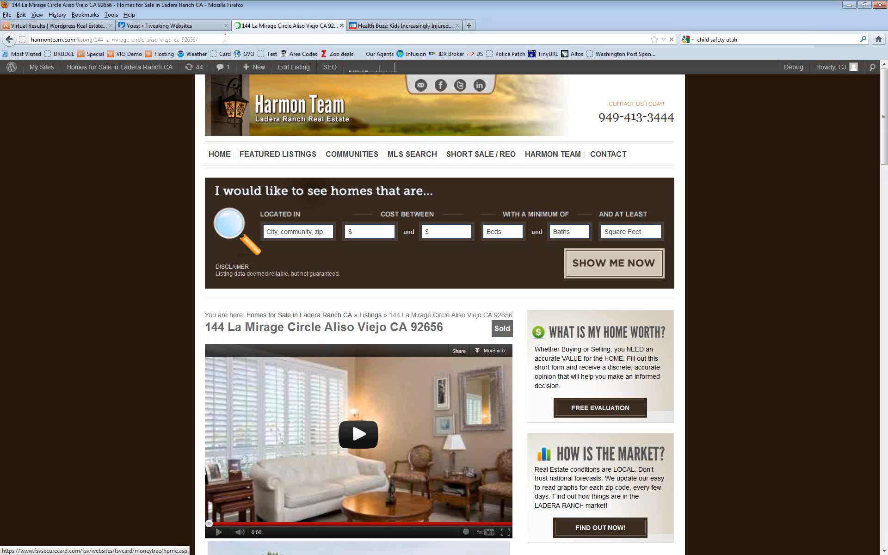
Step: Select the listing's slug in the web address
left_click(228, 38)
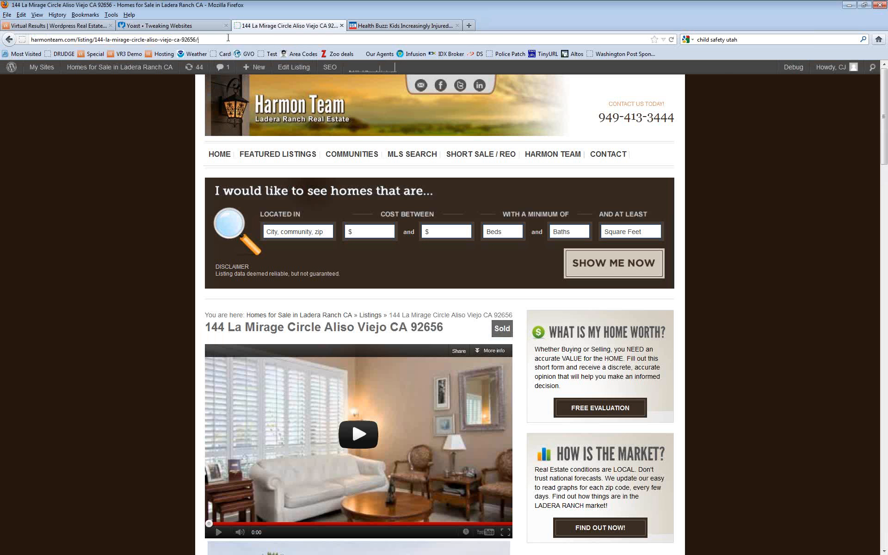
left_click_drag(227, 39, 5, 36)
left_click_drag(201, 40, 95, 38)
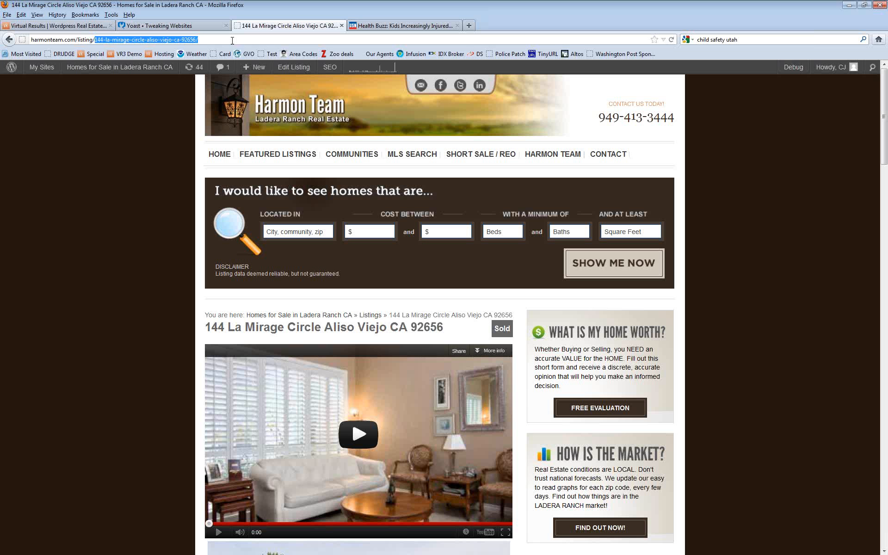
Step: Return to the home page and search homes in Ladera Ranch
left_click(226, 156)
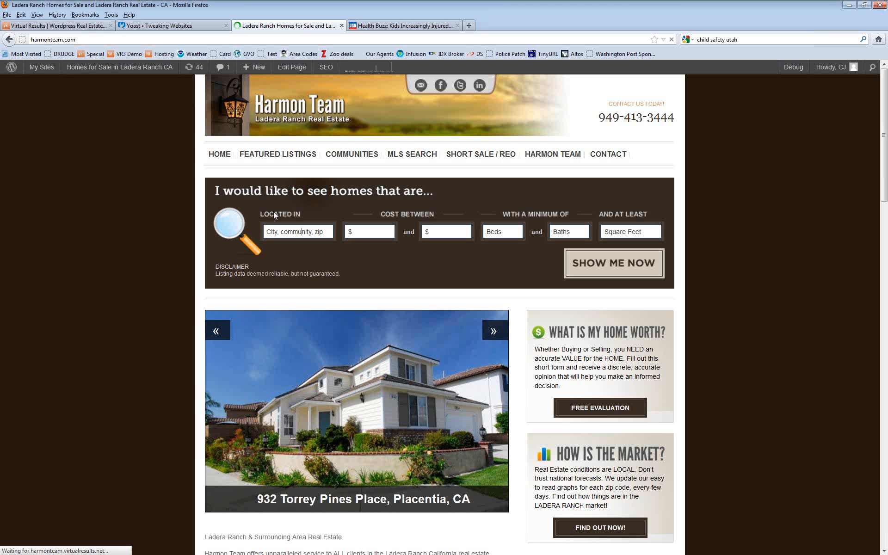
left_click(329, 230)
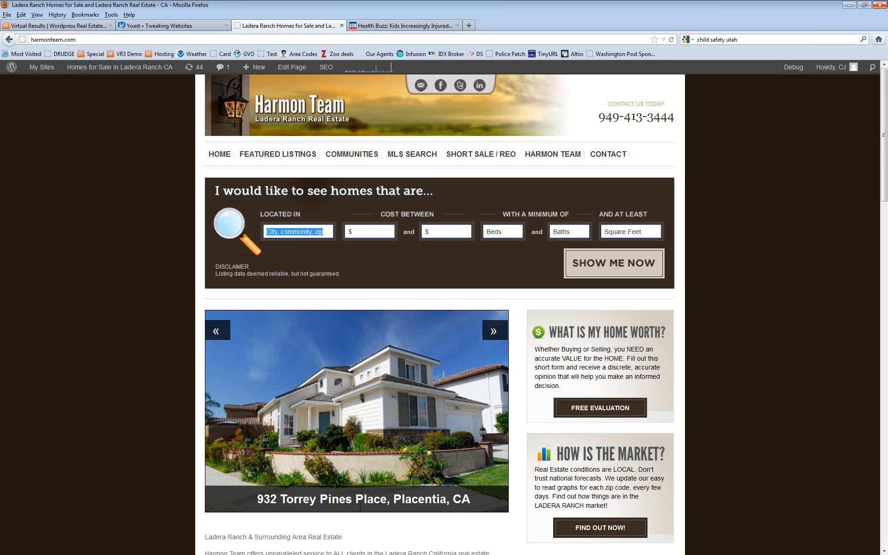
type("Lad")
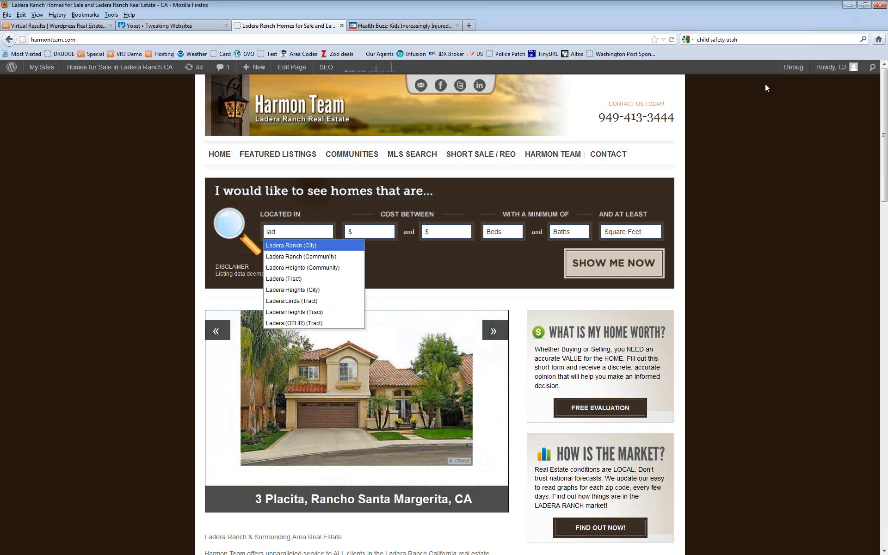
left_click(279, 248)
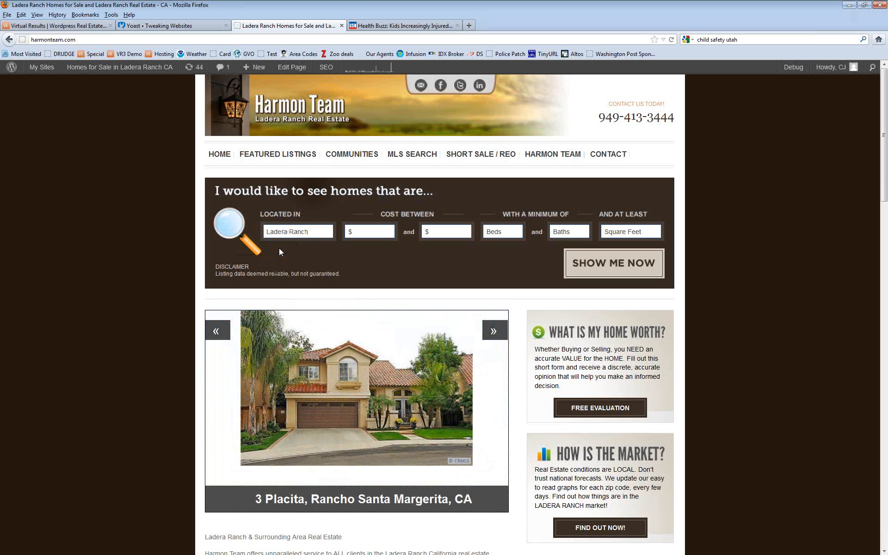
left_click(630, 266)
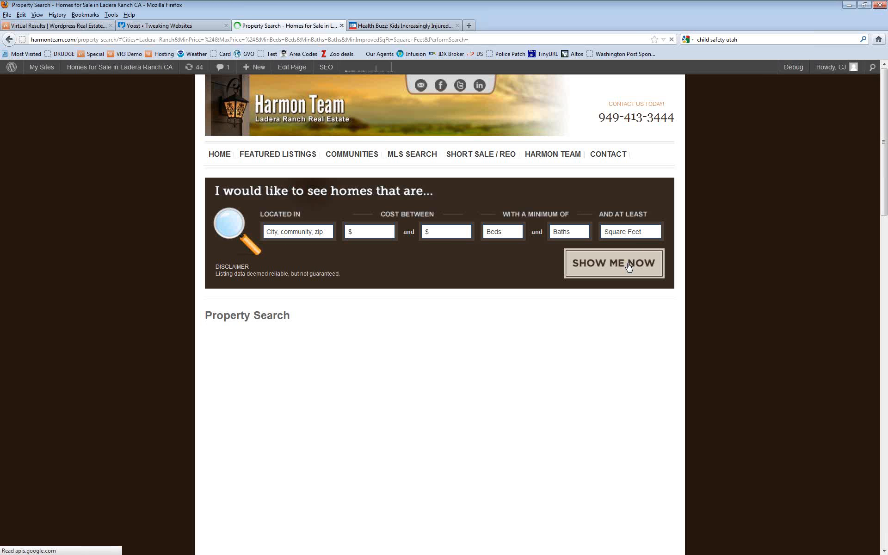
Step: Open the $3,950,000 Ladera Ranch listing and enlarge its main photo
scroll(192, 371, "down", 5)
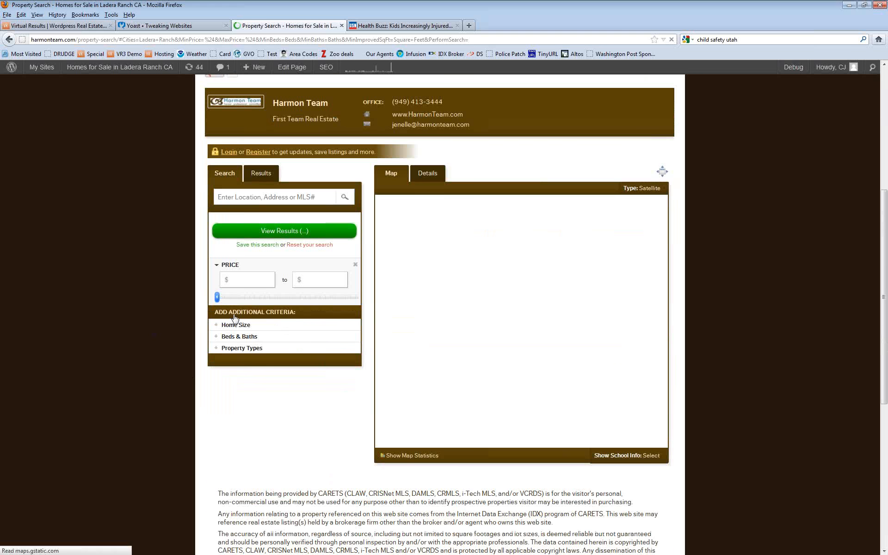
scroll(473, 247, "up", 4)
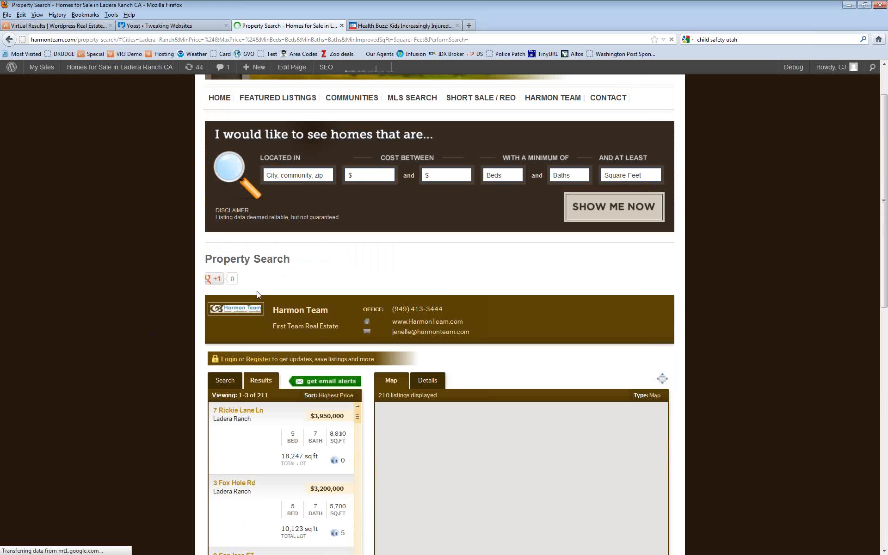
scroll(233, 410, "up", 1)
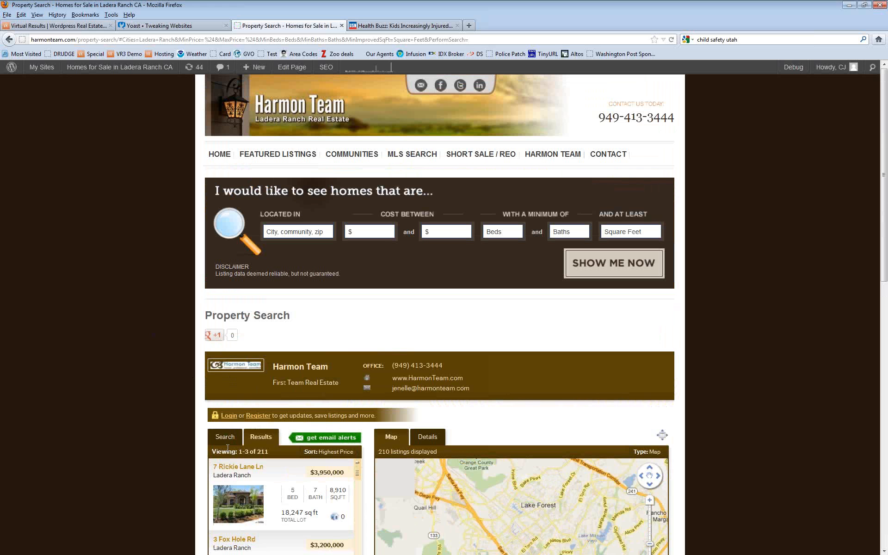
left_click(229, 468)
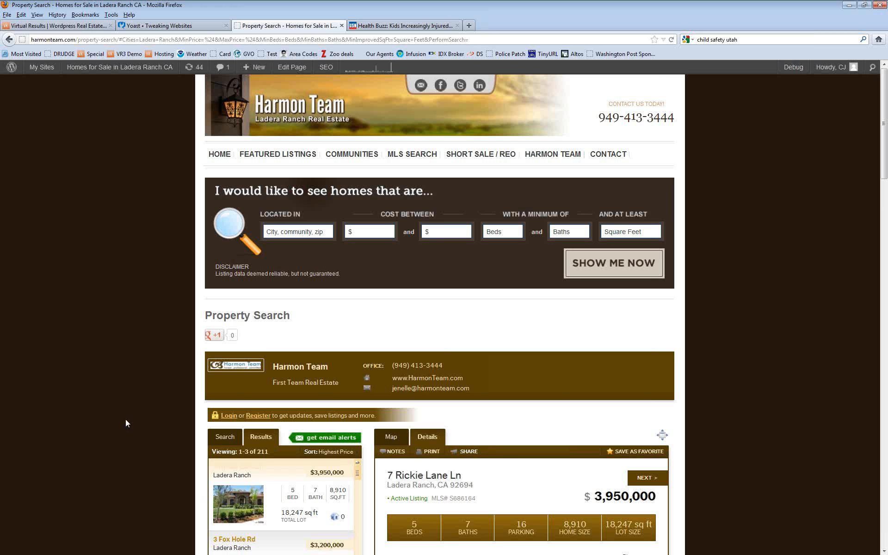
scroll(126, 419, "down", 5)
scroll(113, 348, "down", 2)
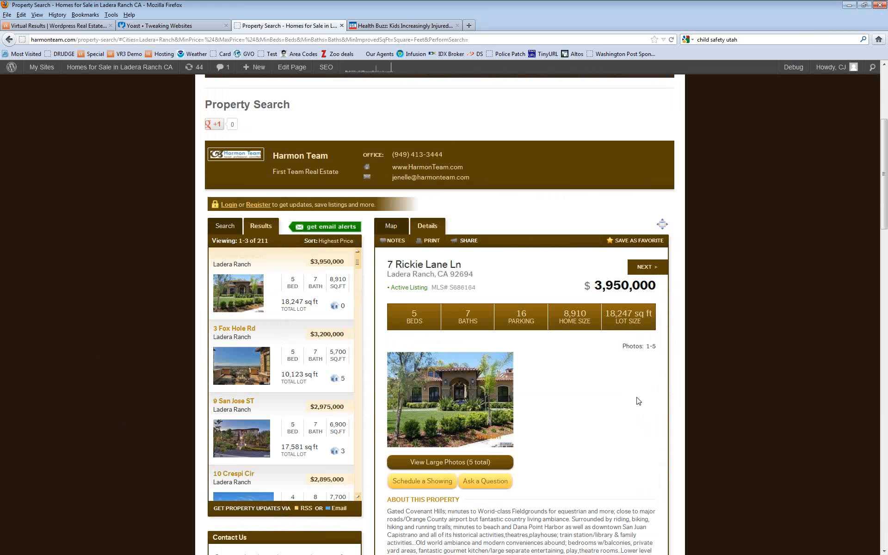
scroll(638, 400, "down", 3)
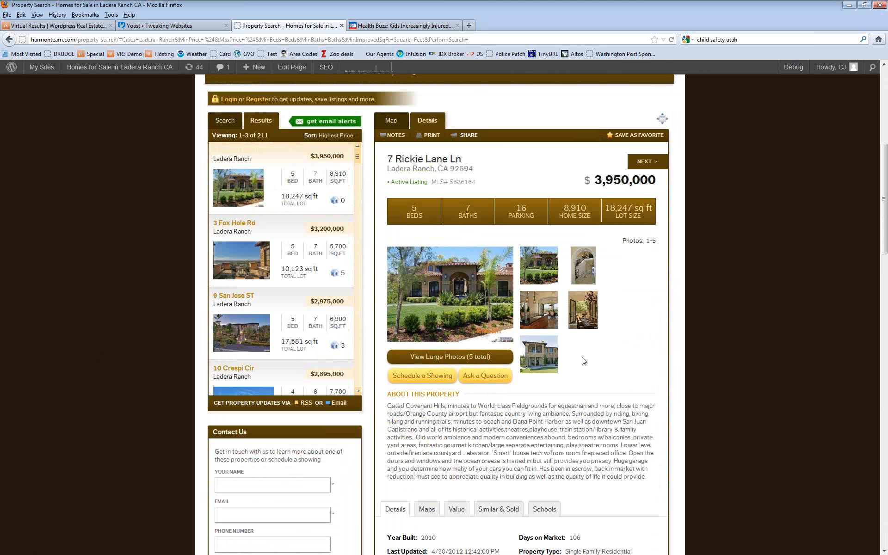
scroll(108, 296, "down", 3)
scroll(108, 297, "up", 6)
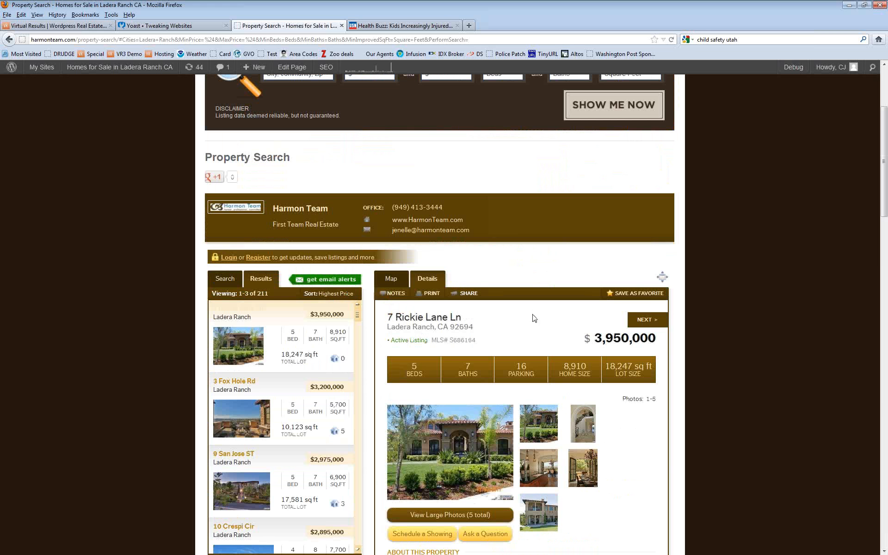
left_click(441, 459)
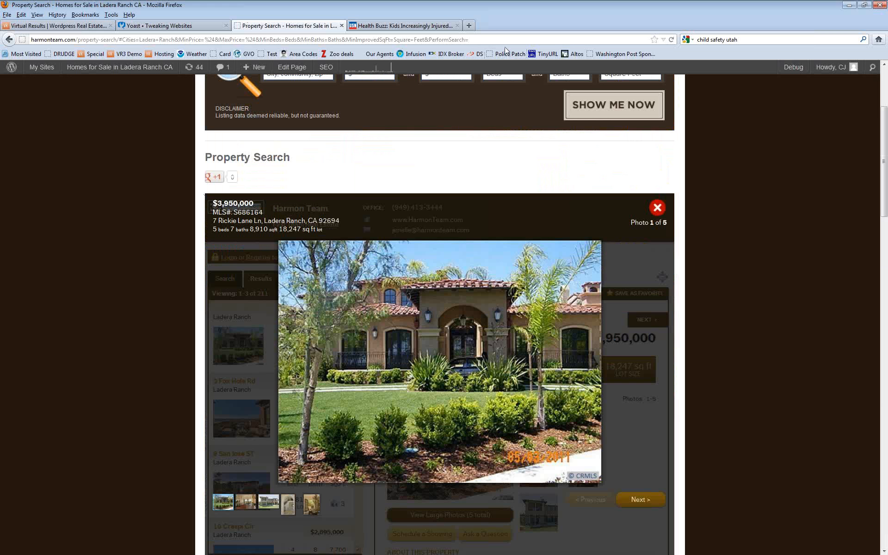
Step: Go back through the search results to the Harmon Team home page
left_click(501, 40)
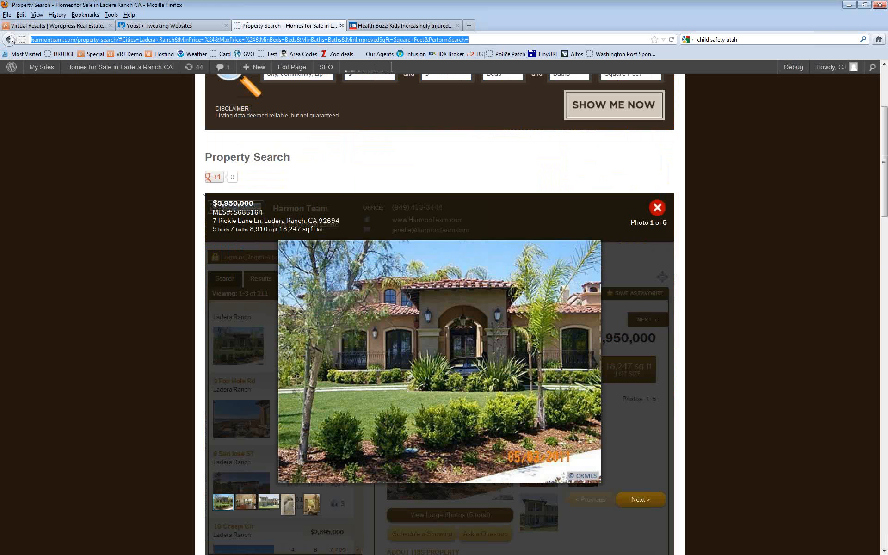
left_click(493, 37)
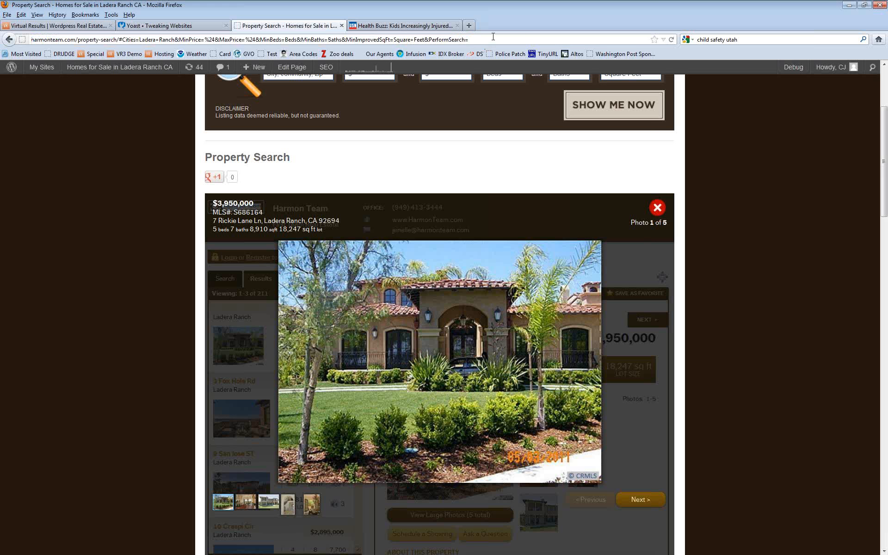
scroll(85, 350, "up", 3)
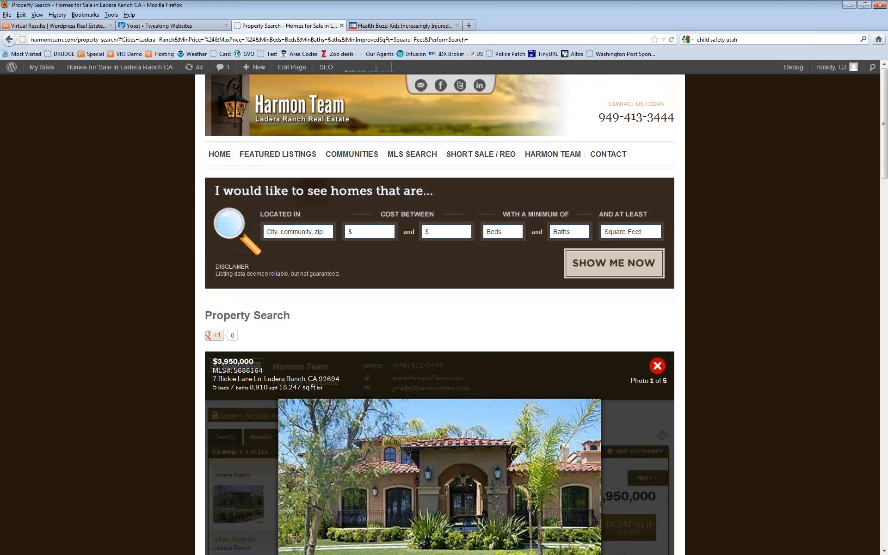
left_click(9, 39)
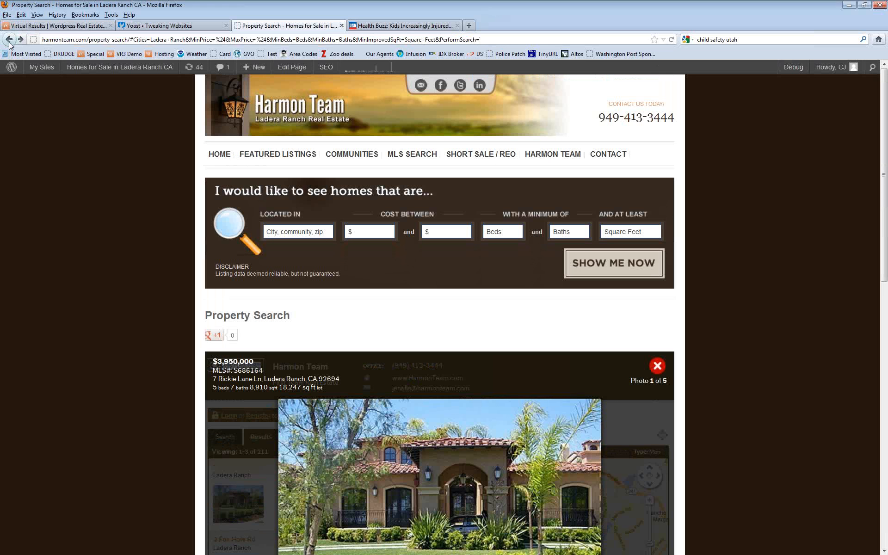
left_click(9, 40)
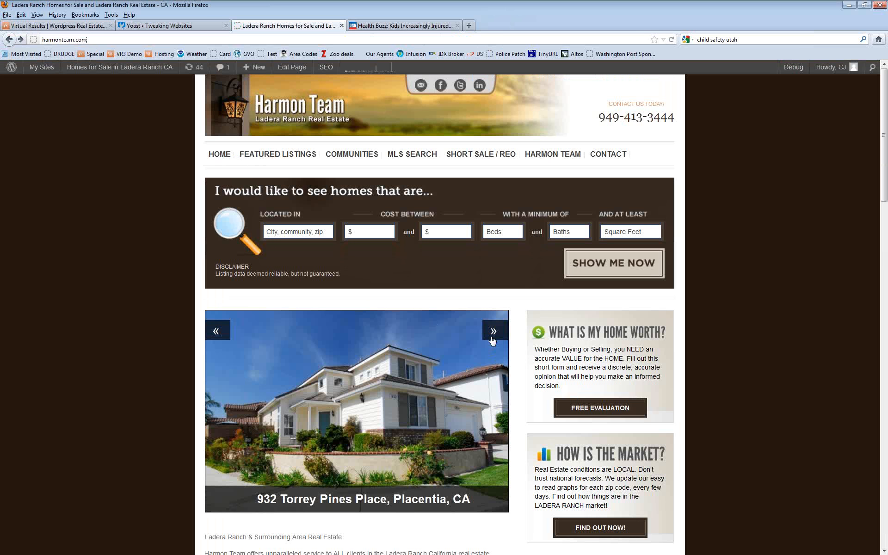
Step: Advance the home page slideshow to the Aliso Viejo slide and open that listing
left_click(494, 337)
left_click(493, 336)
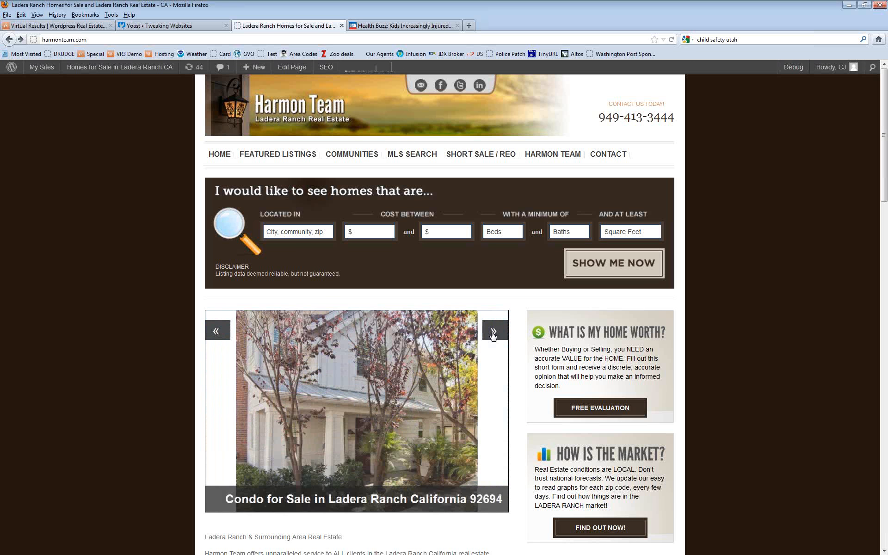
left_click(493, 336)
left_click(316, 447)
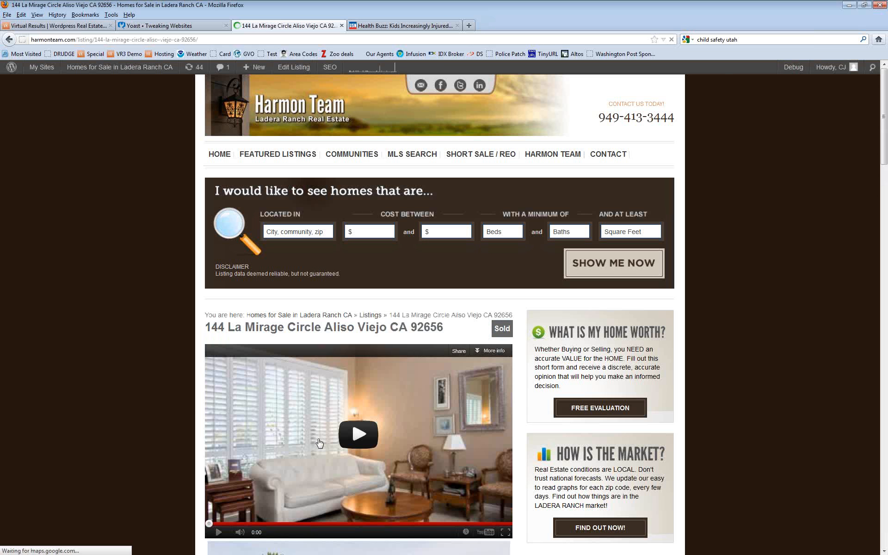
scroll(153, 377, "down", 4)
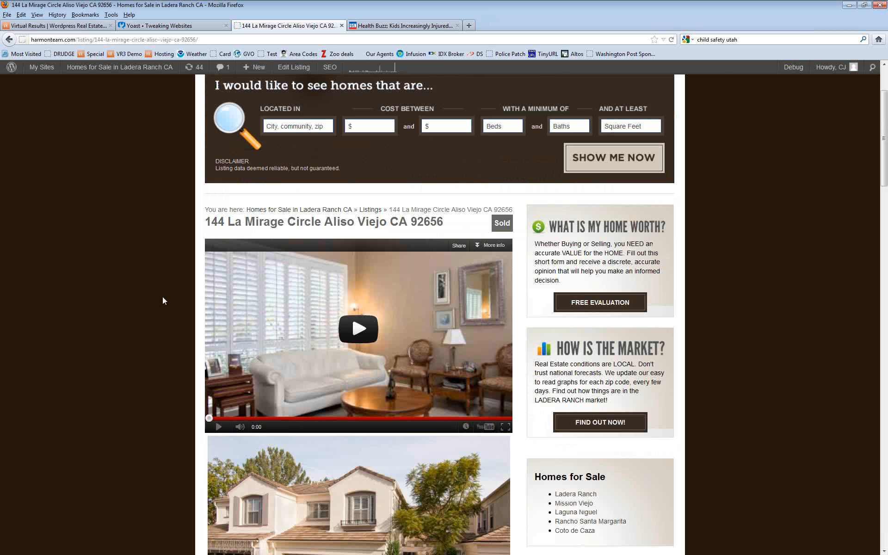
scroll(158, 299, "down", 4)
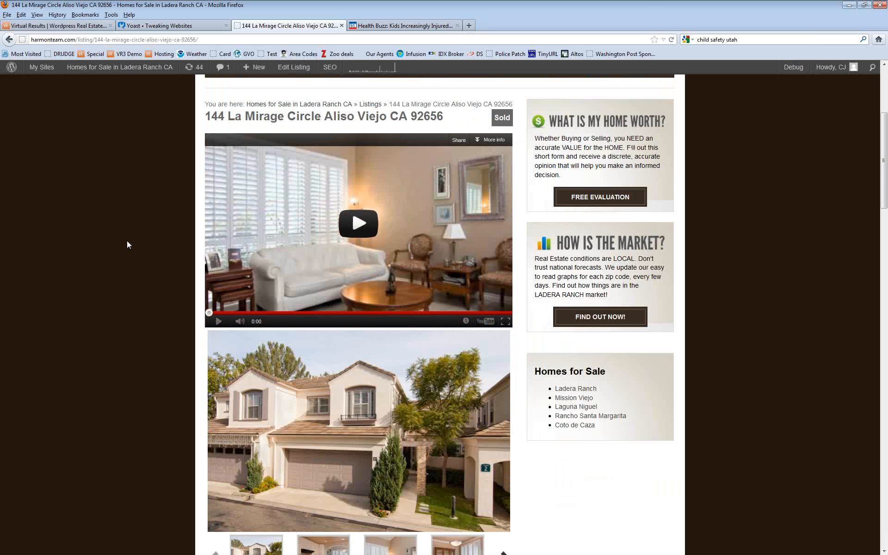
scroll(136, 206, "down", 20)
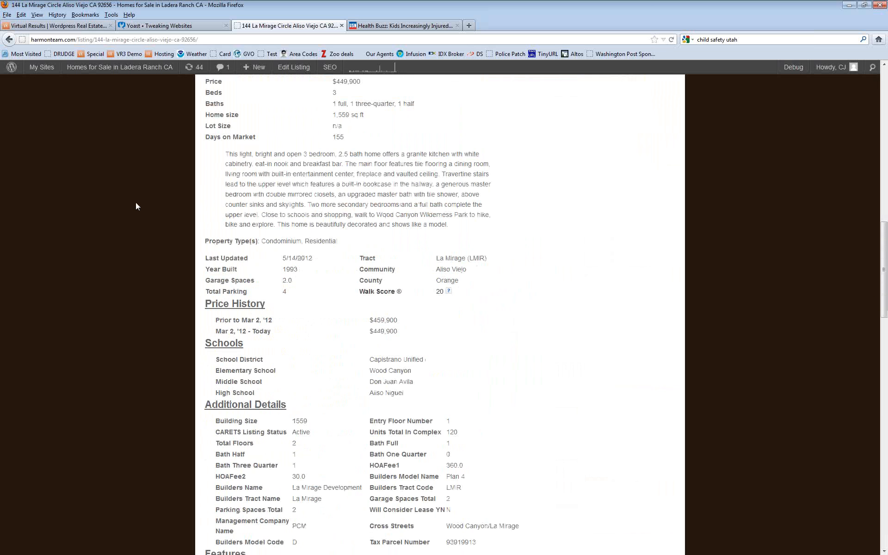
scroll(136, 206, "down", 20)
scroll(135, 205, "up", 18)
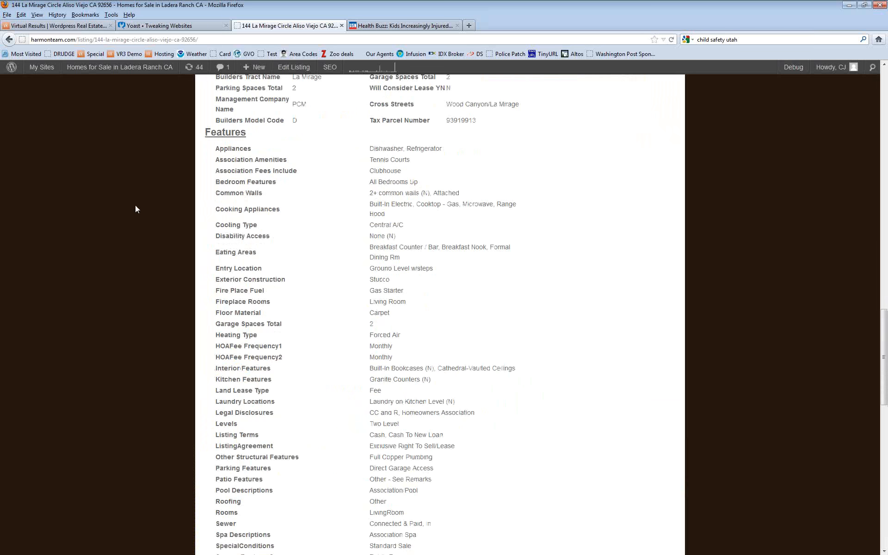
scroll(135, 204, "up", 20)
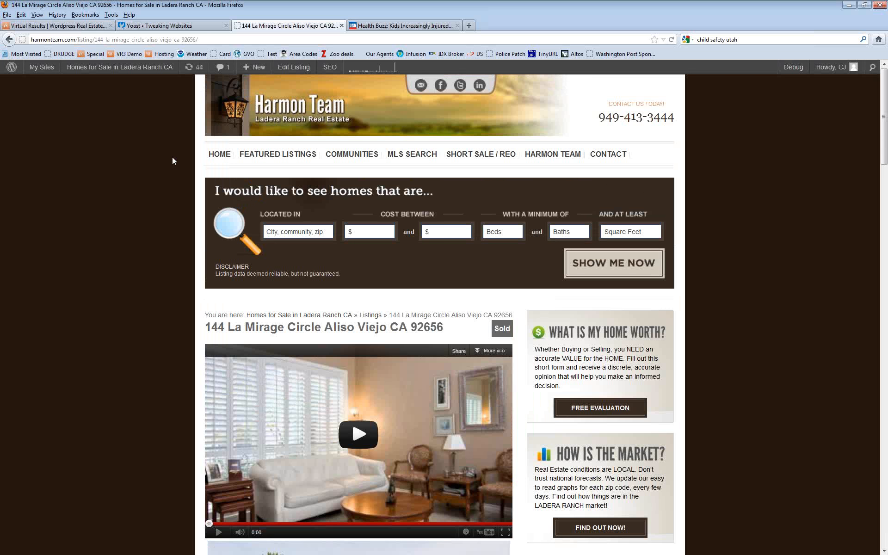
left_click(285, 69)
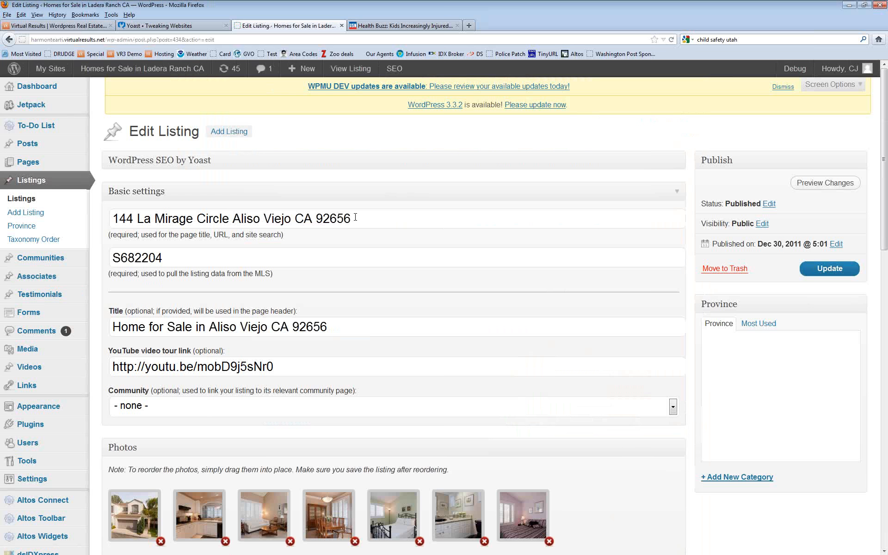
Step: Review the listing's address and YouTube link fields, then check the Details description without changes
left_click_drag(355, 217, 111, 218)
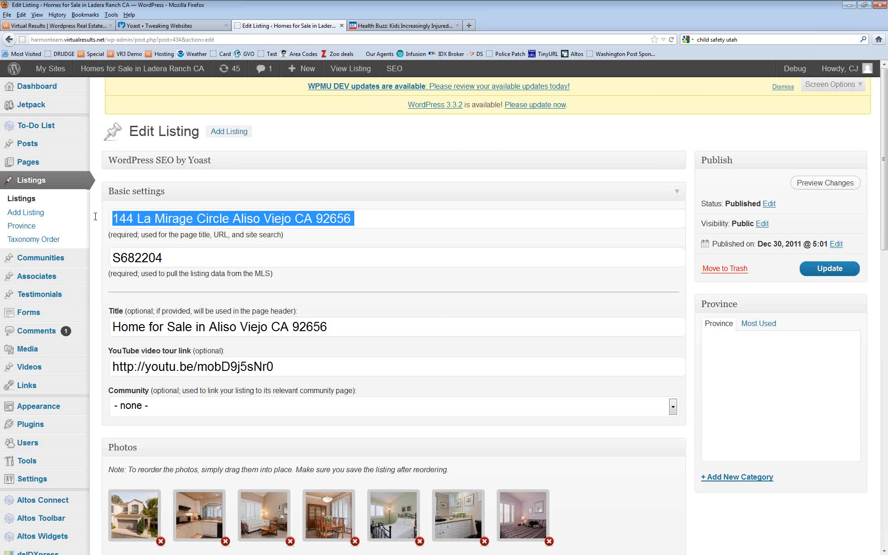
left_click(253, 231)
scroll(253, 231, "down", 2)
left_click_drag(280, 302, 95, 301)
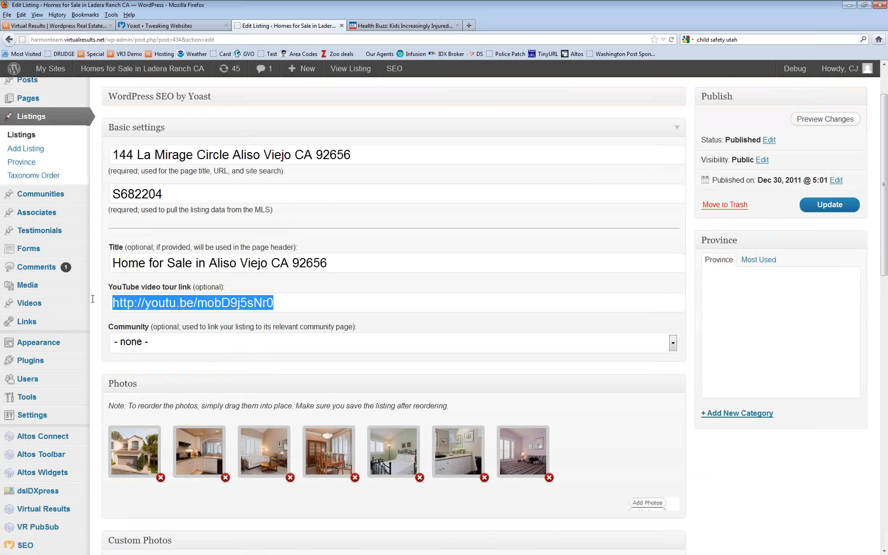
left_click(288, 300)
scroll(420, 231, "down", 15)
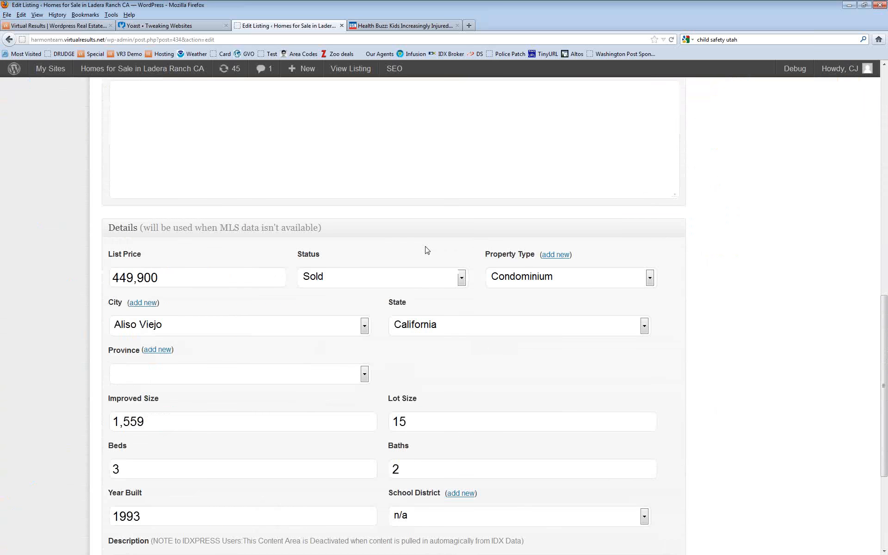
left_click(647, 440)
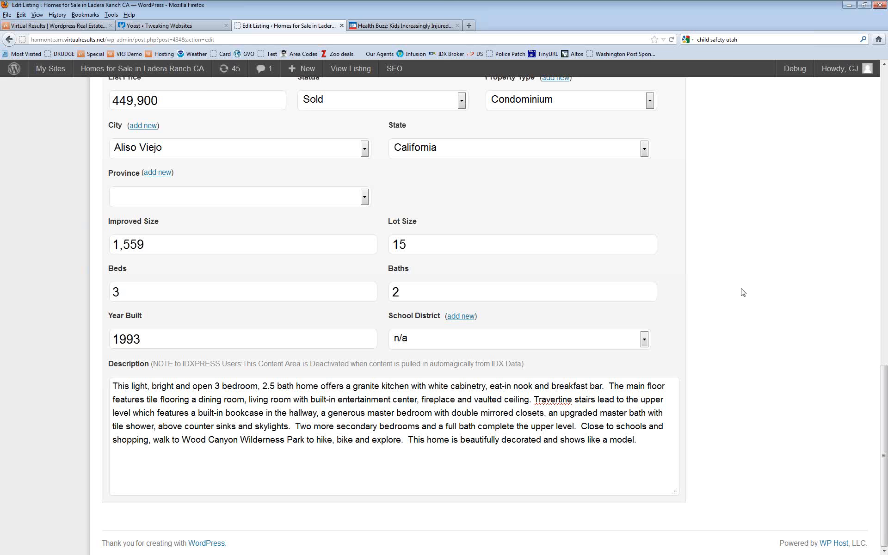
scroll(750, 259, "up", 15)
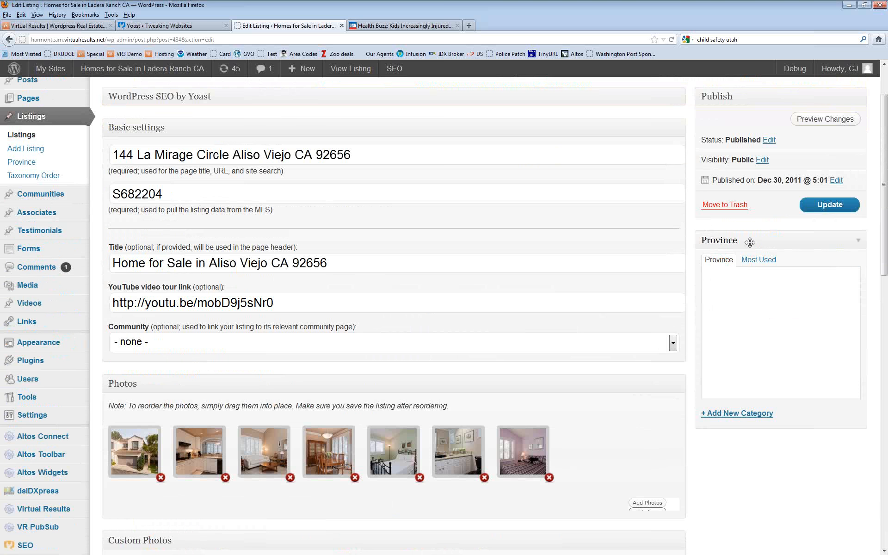
scroll(750, 242, "up", 3)
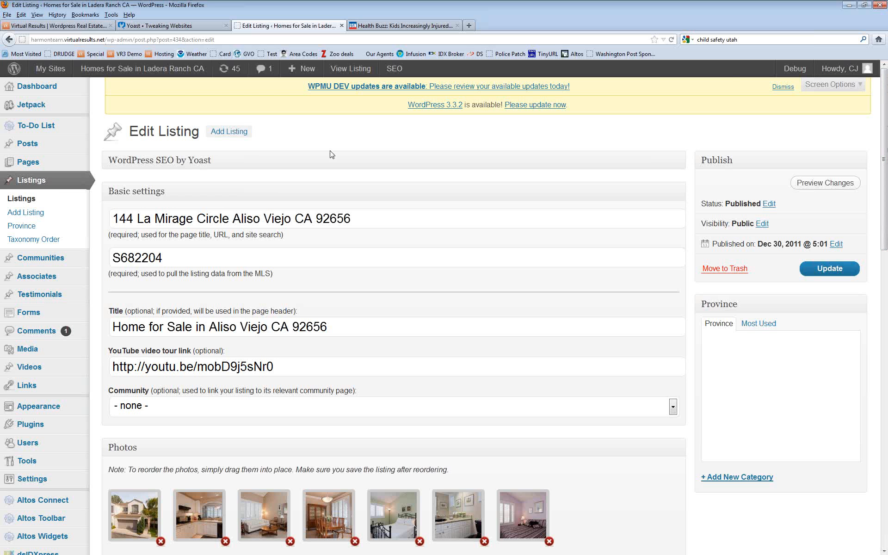
Step: Load cbkoetje.com and allow its scripts through NoScript
left_click(514, 39)
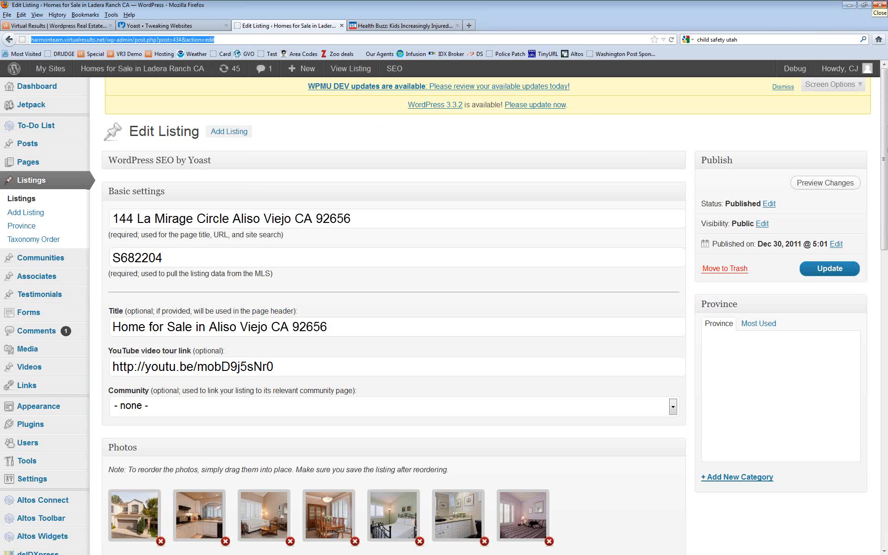
type("cb")
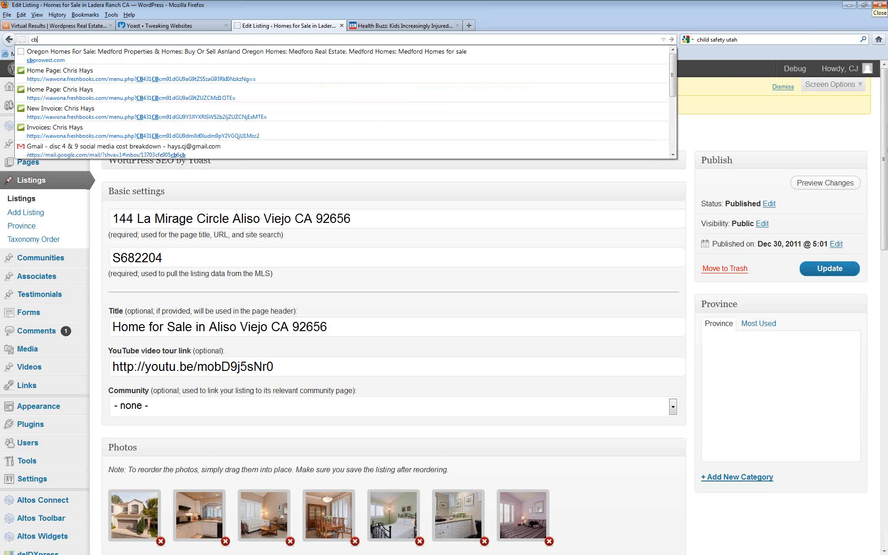
type("koe")
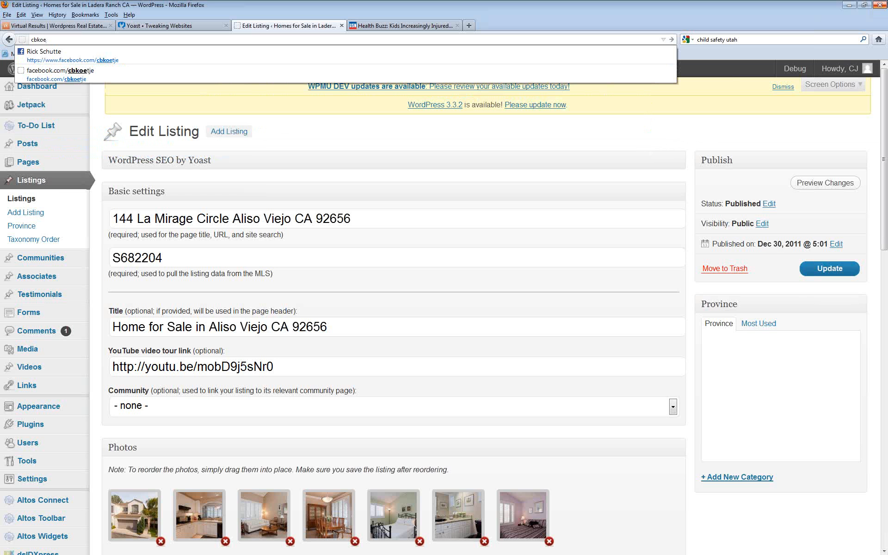
type("tje")
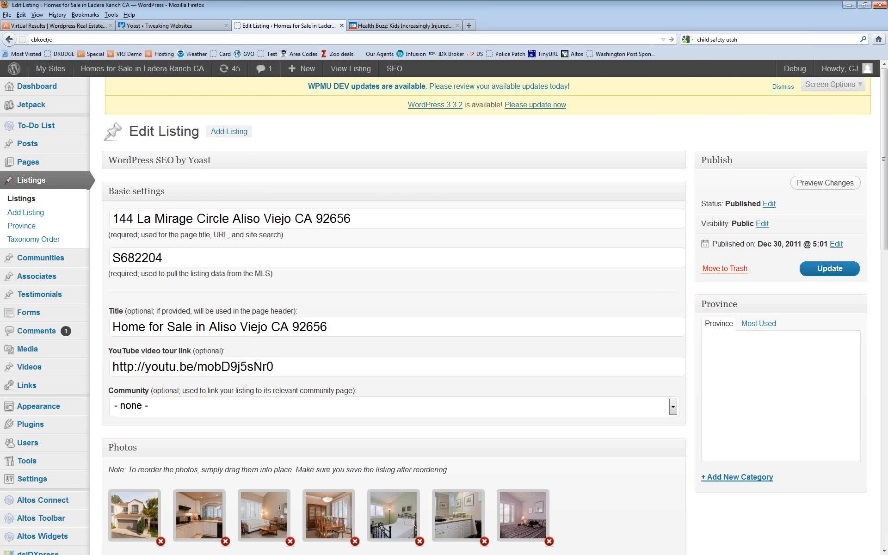
type(".com")
key("Return")
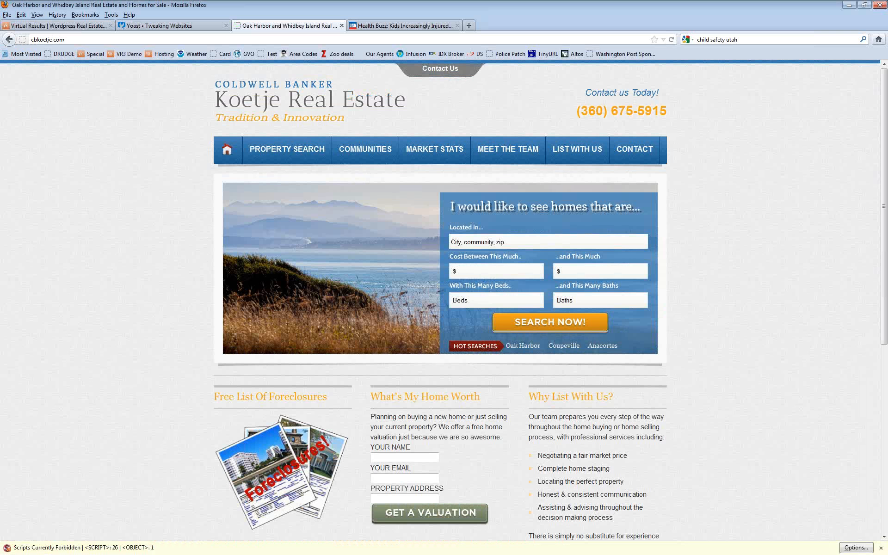
left_click(856, 547)
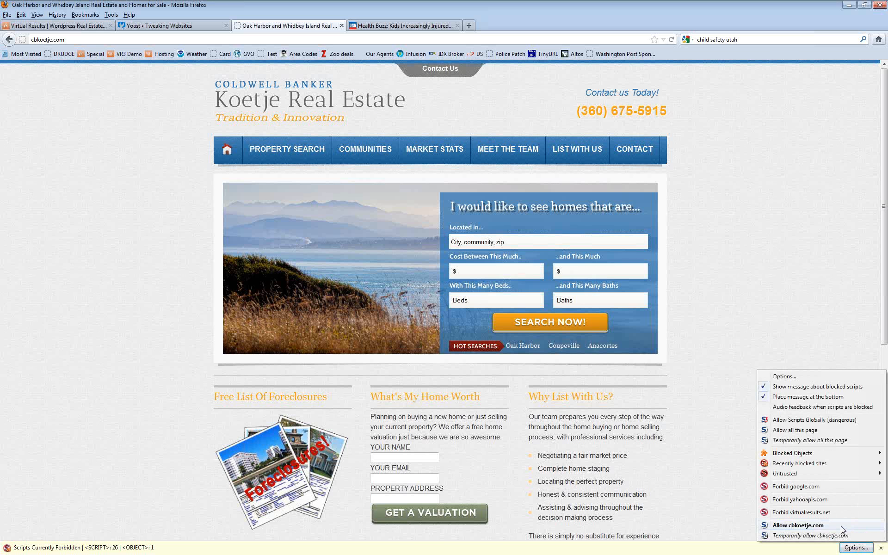
left_click(842, 528)
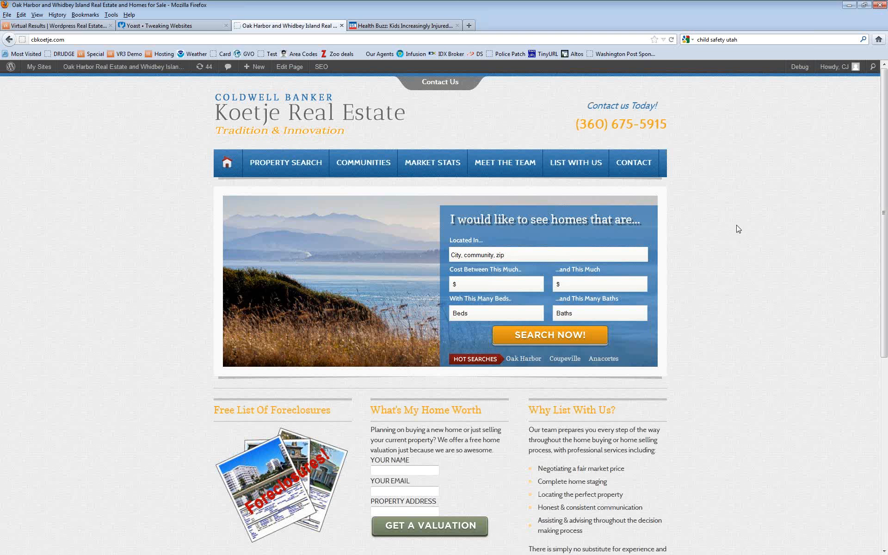
Step: Open and read through the live Oak Harbor community page, then open it in Edit Community
mouse_move(370, 159)
left_click(359, 185)
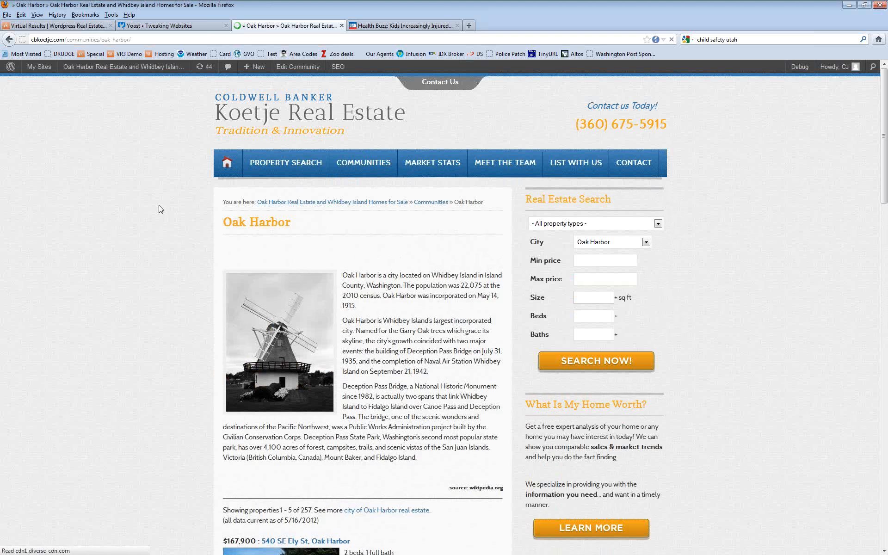
scroll(141, 201, "down", 2)
scroll(141, 201, "down", 1)
scroll(141, 201, "up", 3)
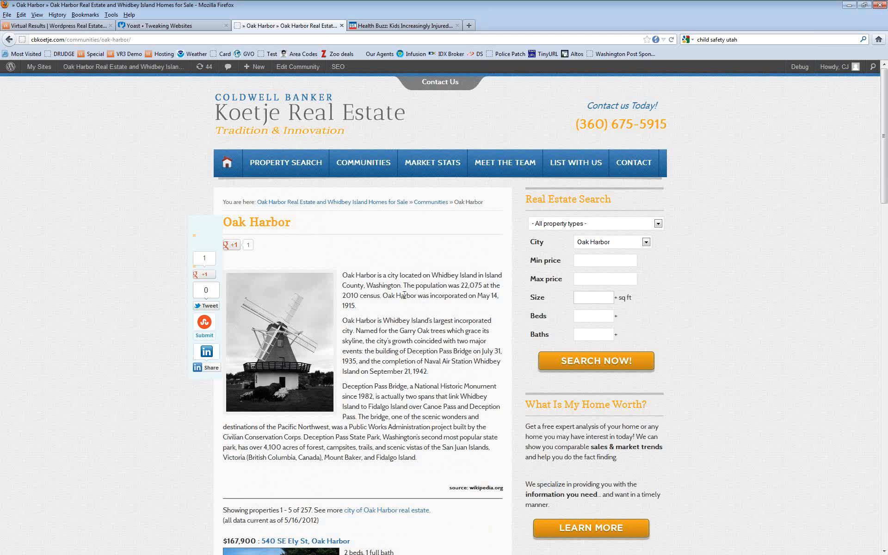
scroll(404, 295, "down", 2)
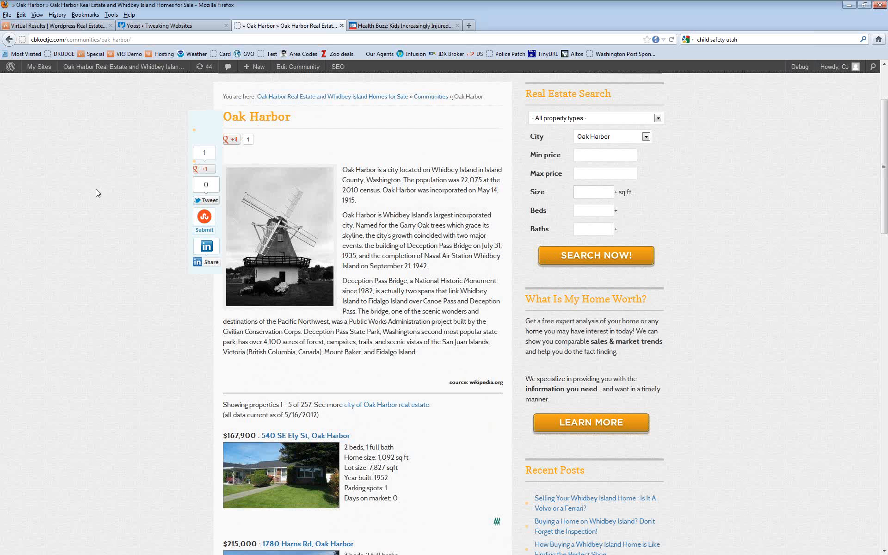
scroll(109, 196, "down", 5)
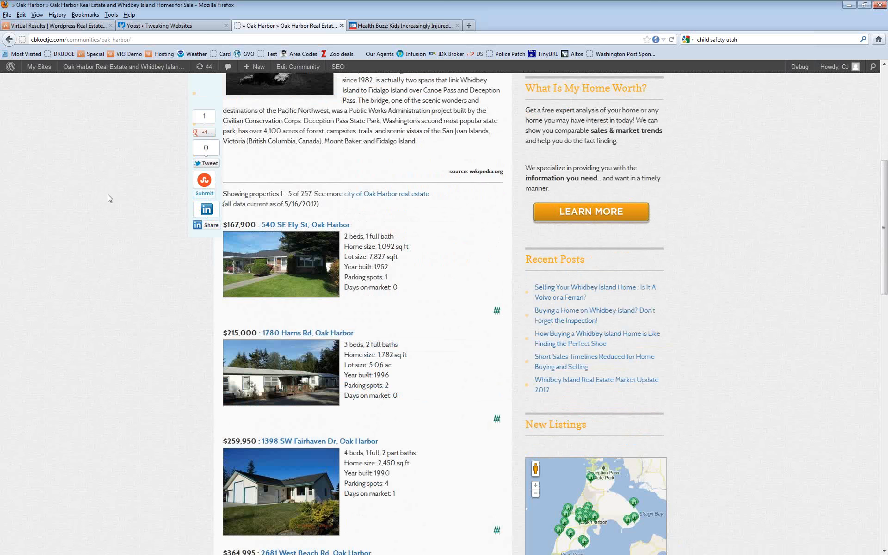
scroll(109, 197, "down", 7)
scroll(109, 199, "up", 5)
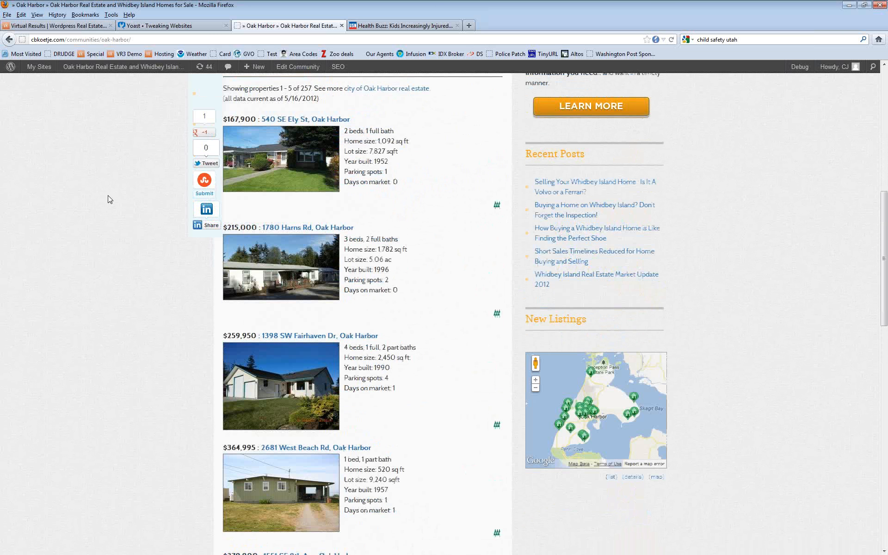
scroll(110, 200, "down", 11)
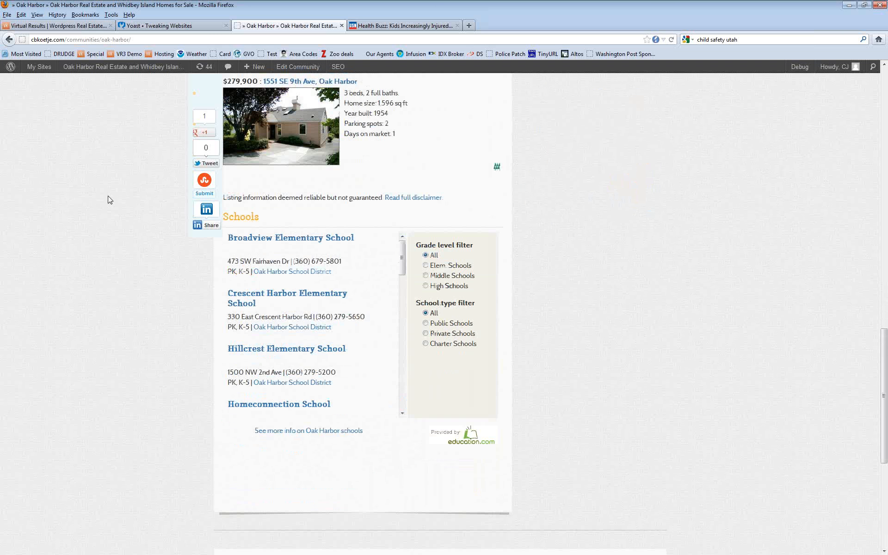
scroll(90, 288, "up", 15)
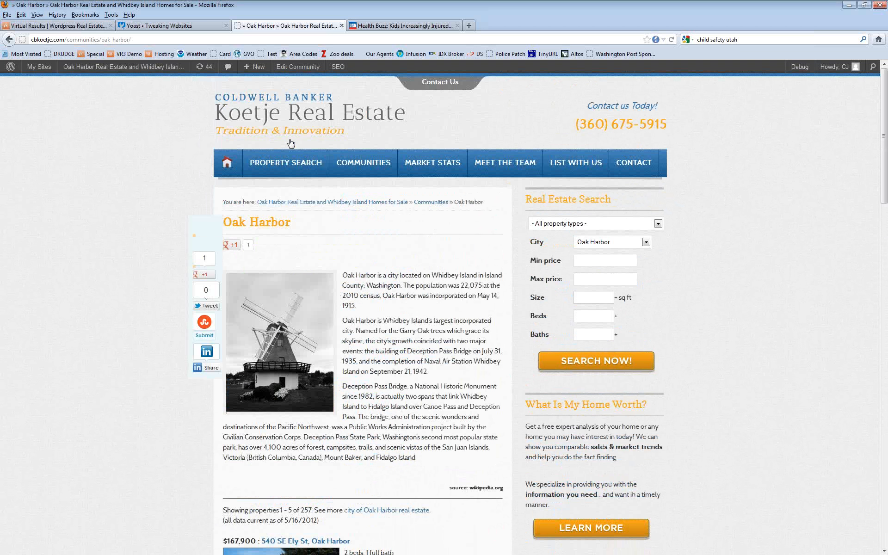
left_click(298, 68)
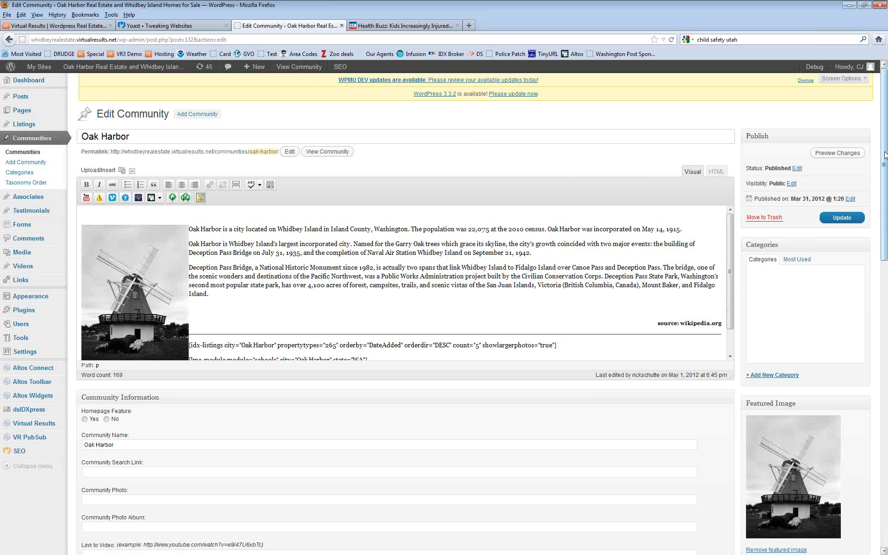
Step: Scroll the Oak Harbor edit screen down to the empty WordPress SEO by Yoast fields
left_click_drag(885, 155, 882, 200)
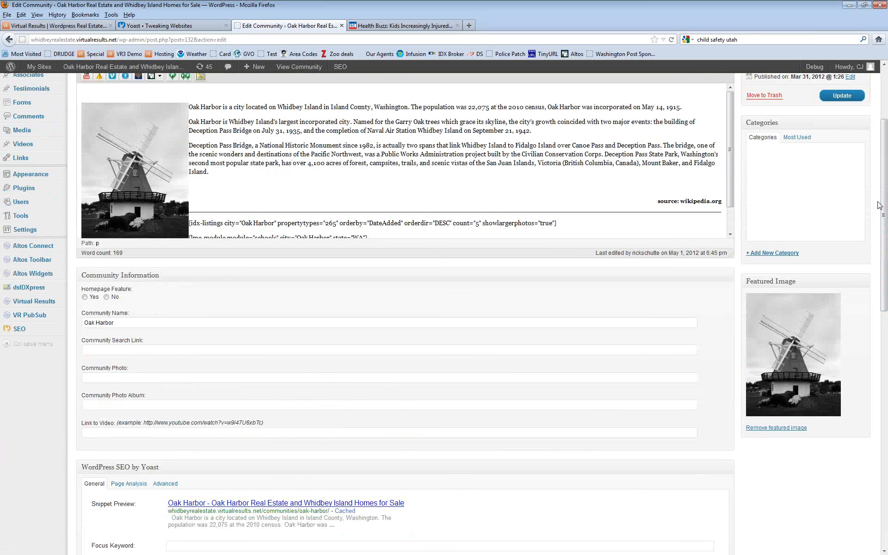
left_click(185, 432)
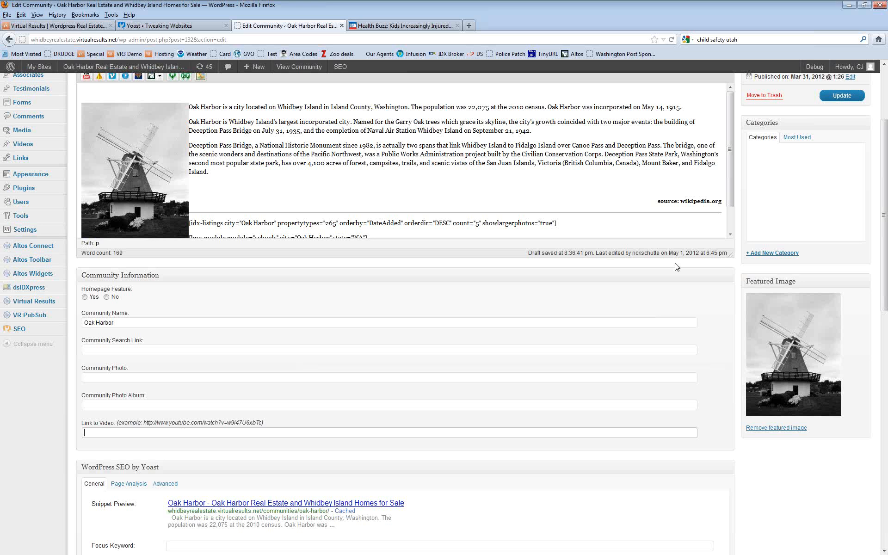
scroll(717, 219, "down", 1)
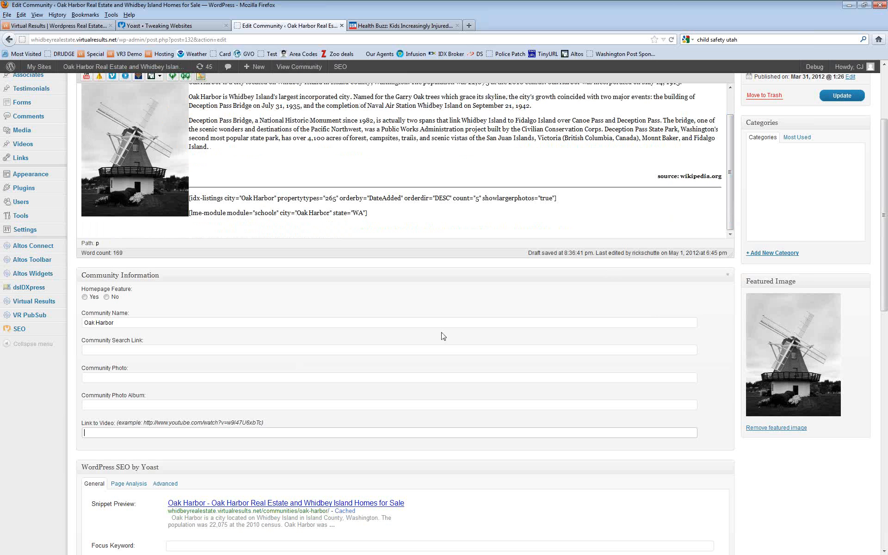
scroll(442, 337, "down", 8)
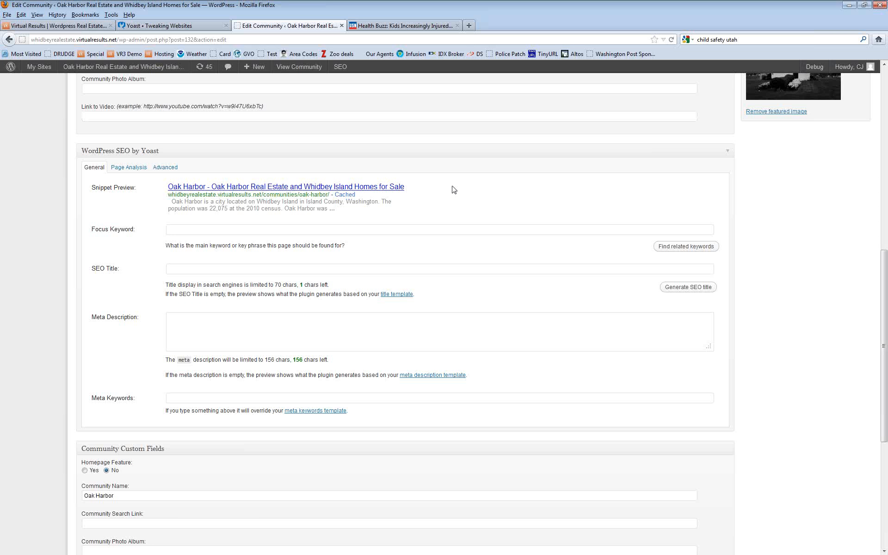
Step: Set the SEO title to 'Oak Harbor Washington Community Information - Real Estate Homes For', fixing typos
left_click_drag(418, 188, 212, 189)
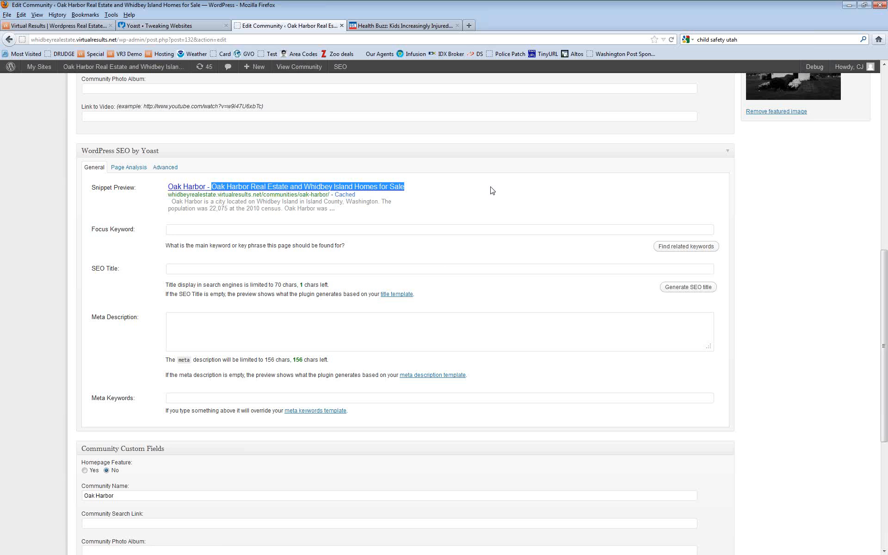
left_click(298, 270)
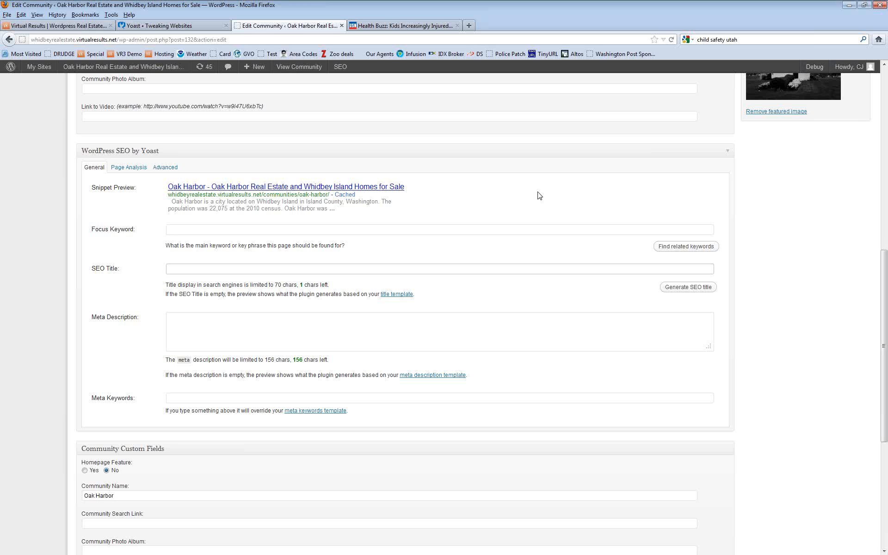
type("Oa")
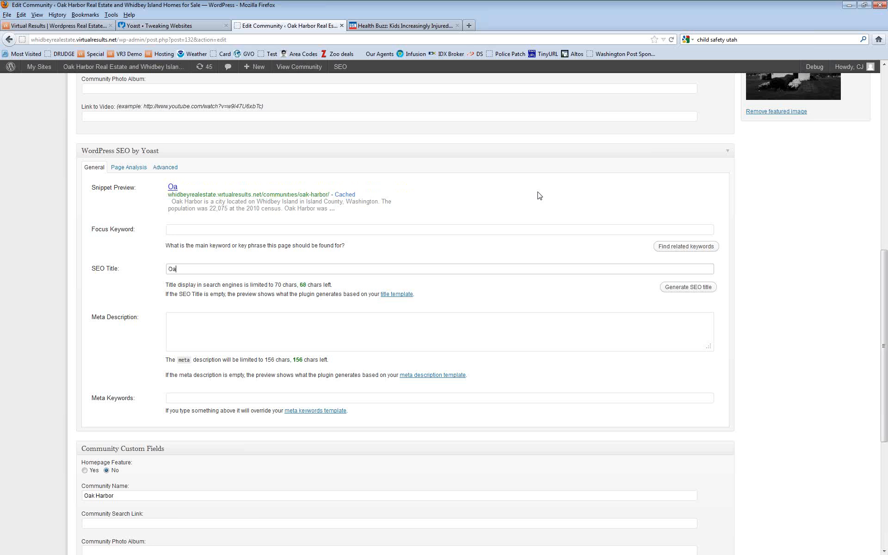
type("k Harbor Wsshinton")
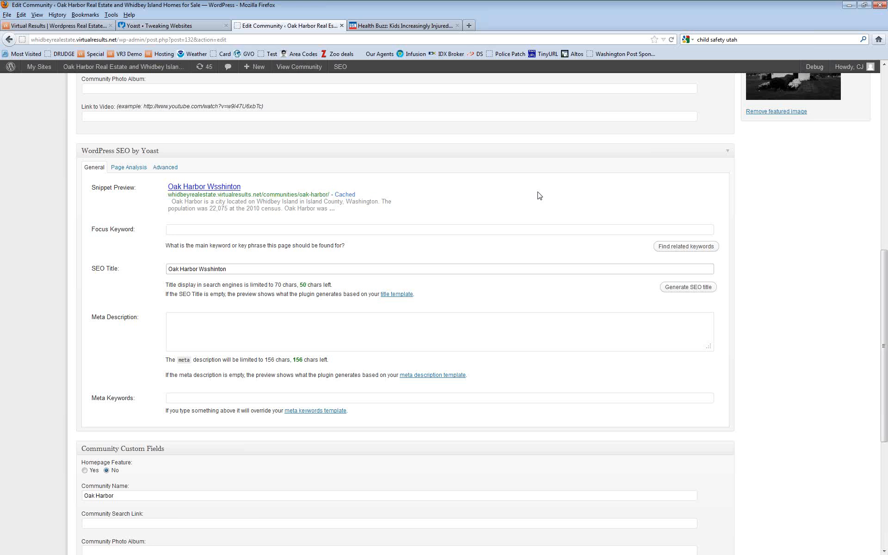
key("BackSpace")
key("BackSpace")
key("BackSpace")
key("BackSpace")
key("BackSpace")
key("BackSpace")
key("BackSpace")
key("BackSpace")
type("ashington Community")
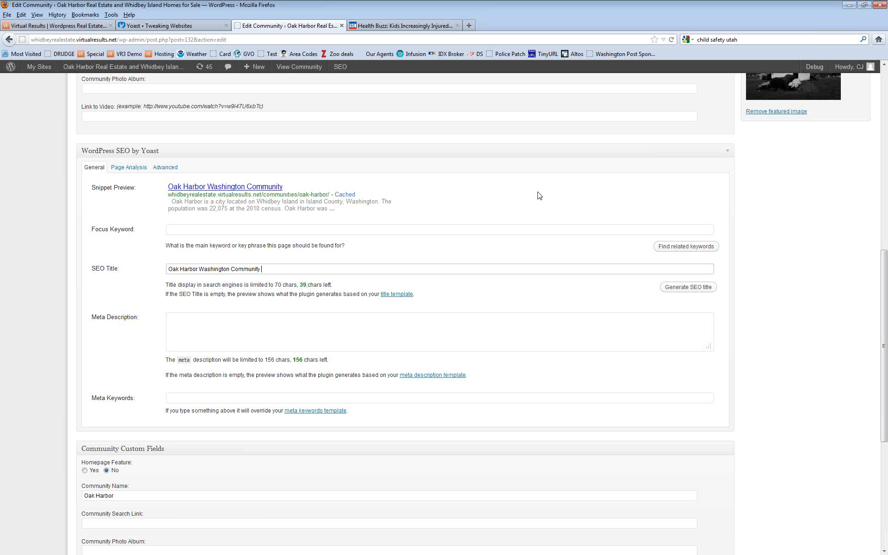
type(" Information - Teal Estat")
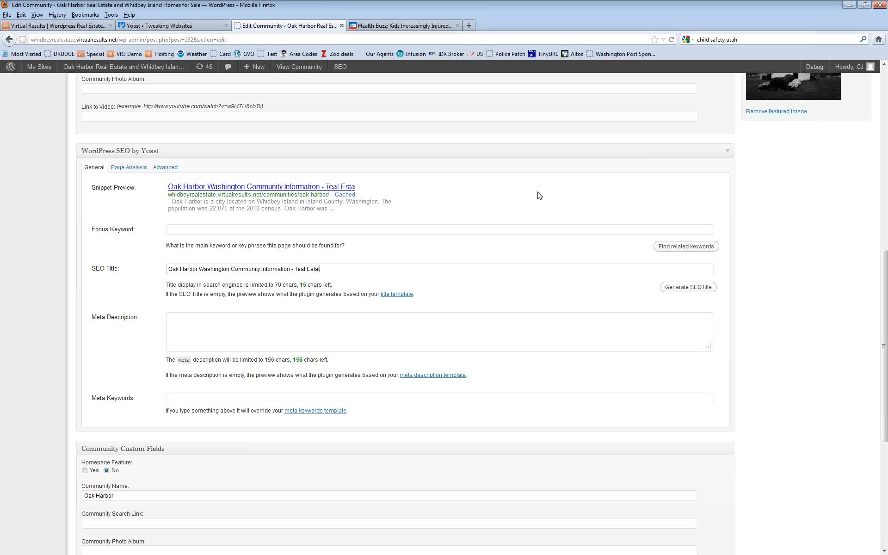
type("e")
key("BackSpace")
key("BackSpace")
key("BackSpace")
key("BackSpace")
key("BackSpace")
key("BackSpace")
key("BackSpace")
key("BackSpace")
key("BackSpace")
key("BackSpace")
key("BackSpace")
type("Real Estate Homes")
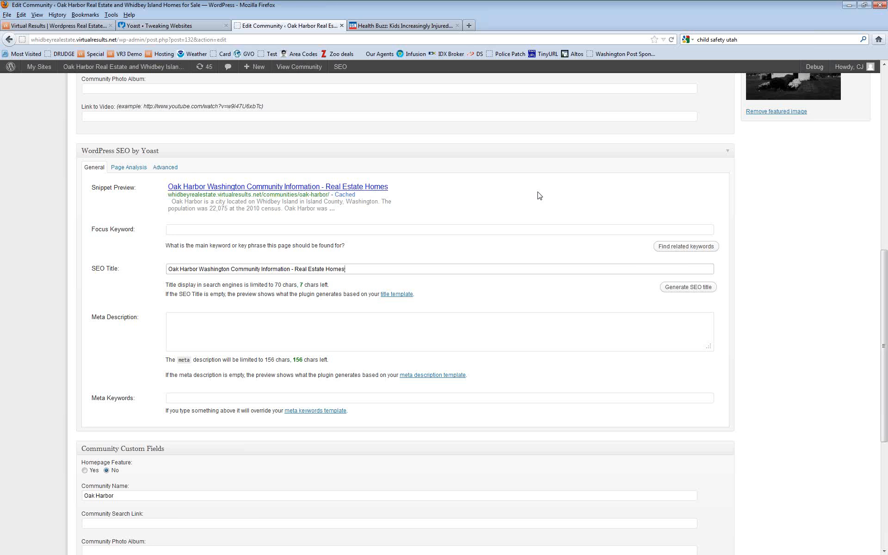
type(" For Sale")
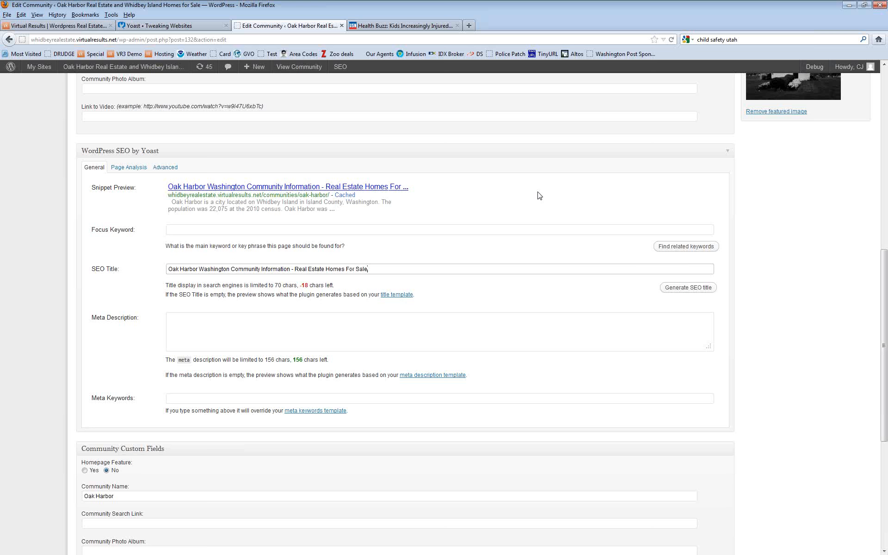
key("BackSpace")
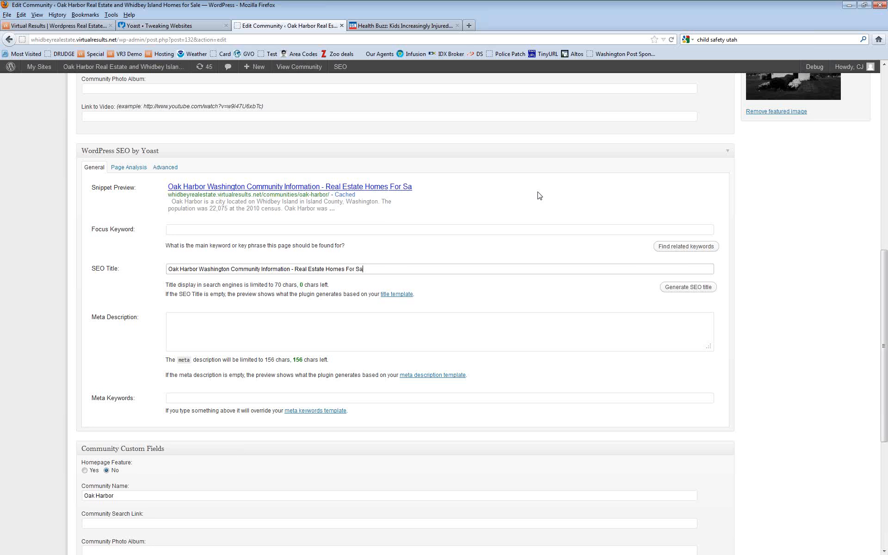
key("BackSpace")
key("BackSpace")
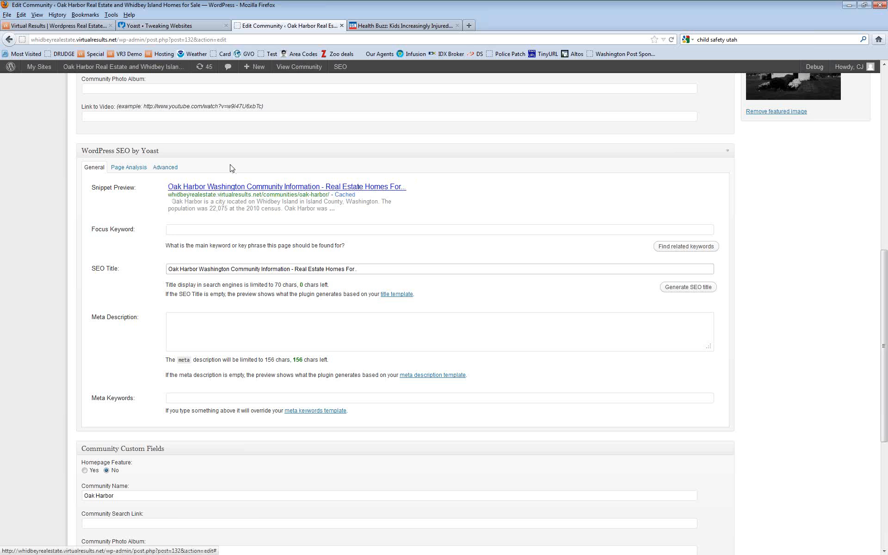
Step: Set the Yoast focus keyword to 'oak harbor real estate washington' from the suggestions
left_click(236, 230)
type("o")
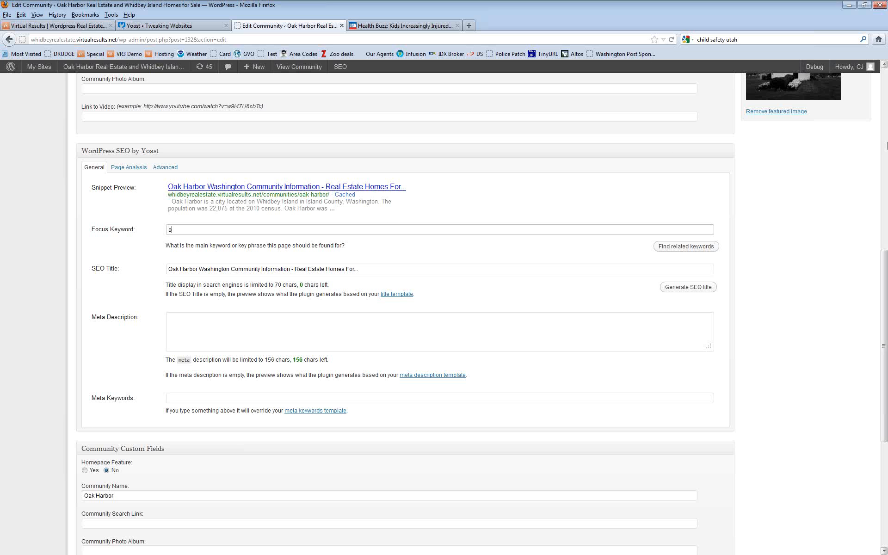
type("ak har")
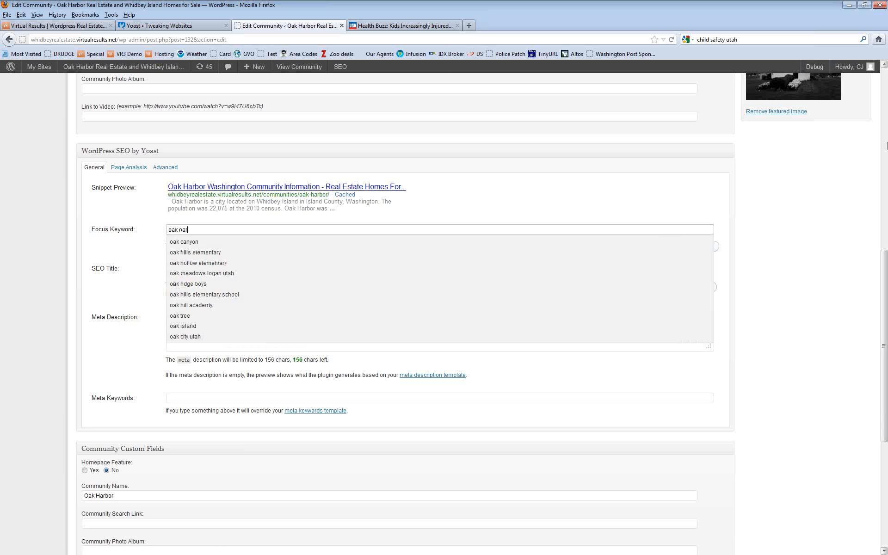
type("bor")
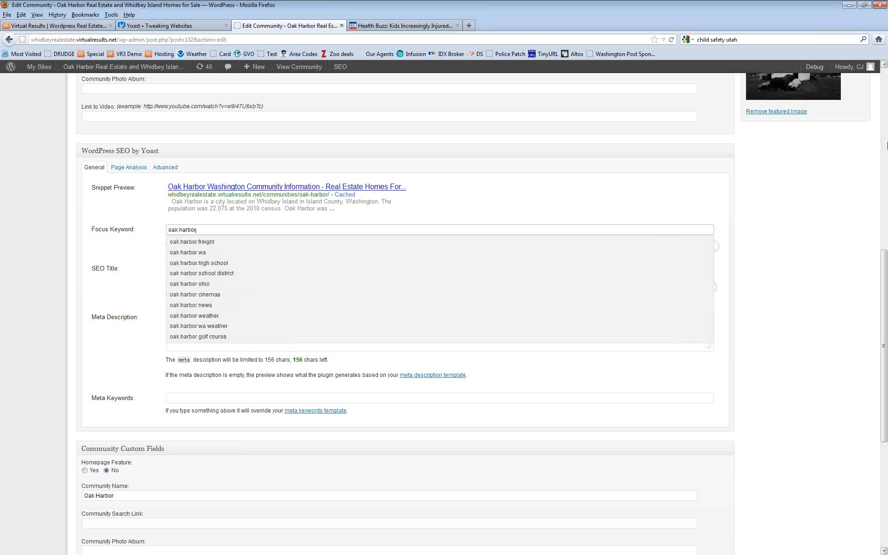
type("real")
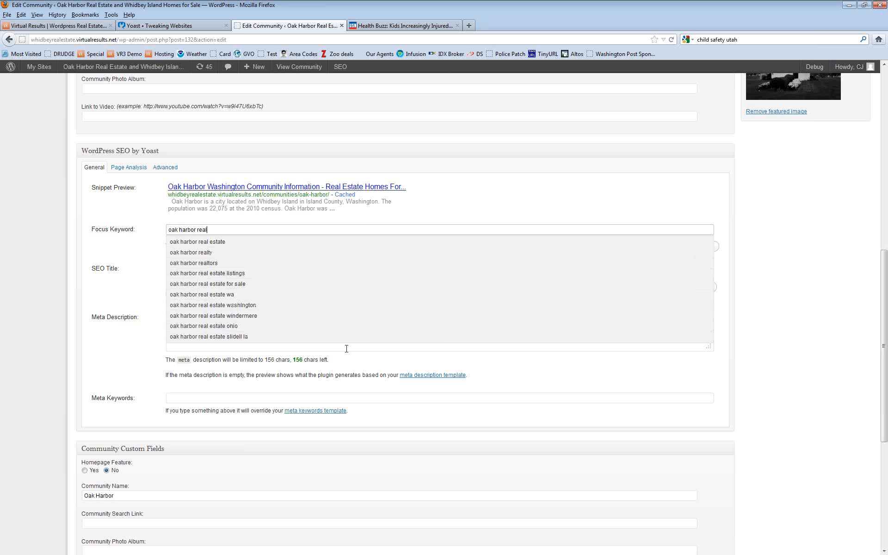
left_click(207, 305)
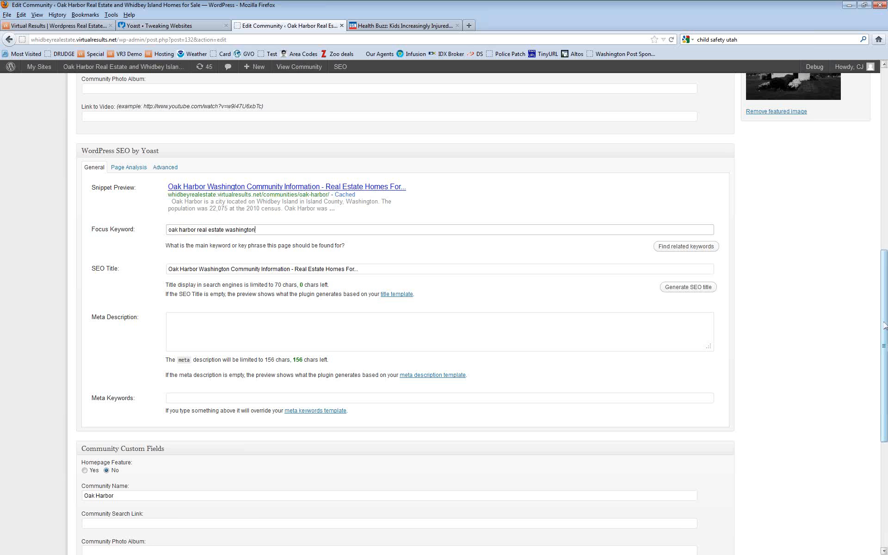
left_click_drag(885, 326, 885, 130)
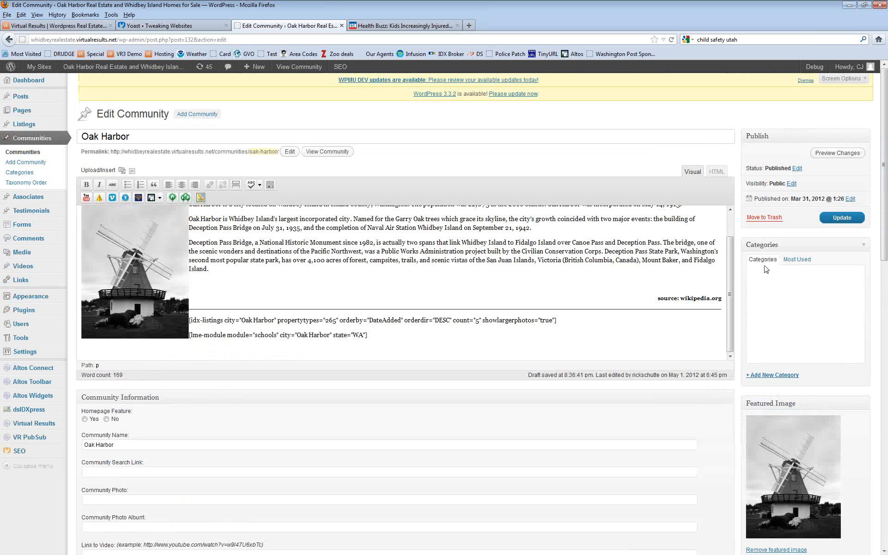
left_click_drag(731, 316, 729, 243)
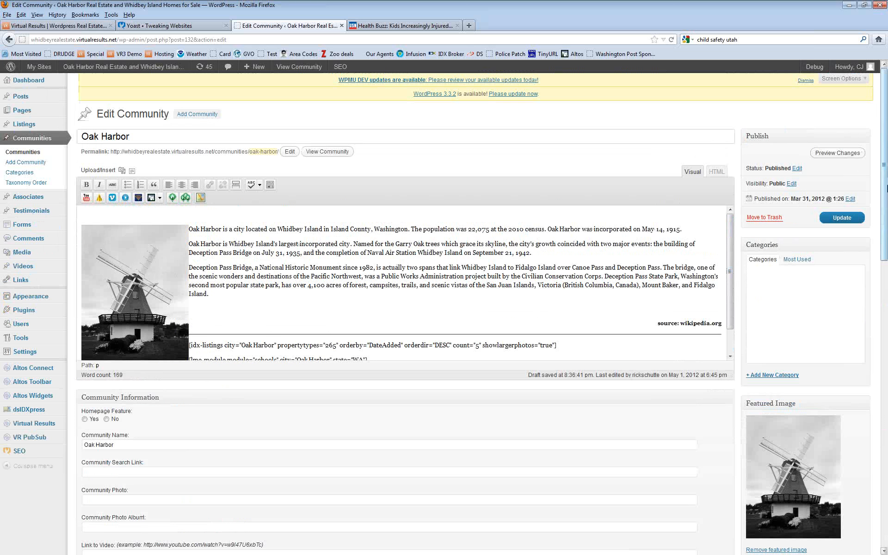
left_click_drag(886, 179, 880, 359)
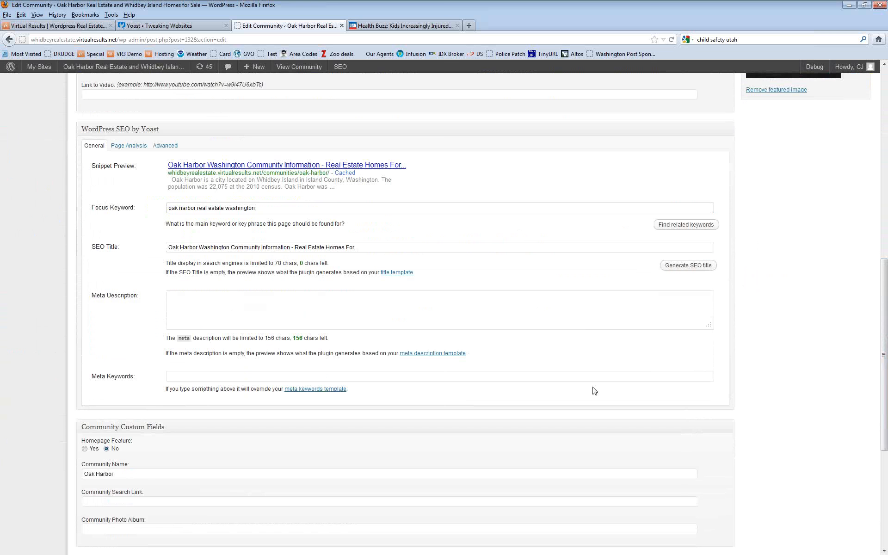
Step: Enter the Oak Harbor meta keywords 'oak harbor,real estate.washington,wa.homes.for sale,community,city,info'
left_click(332, 376)
type("o")
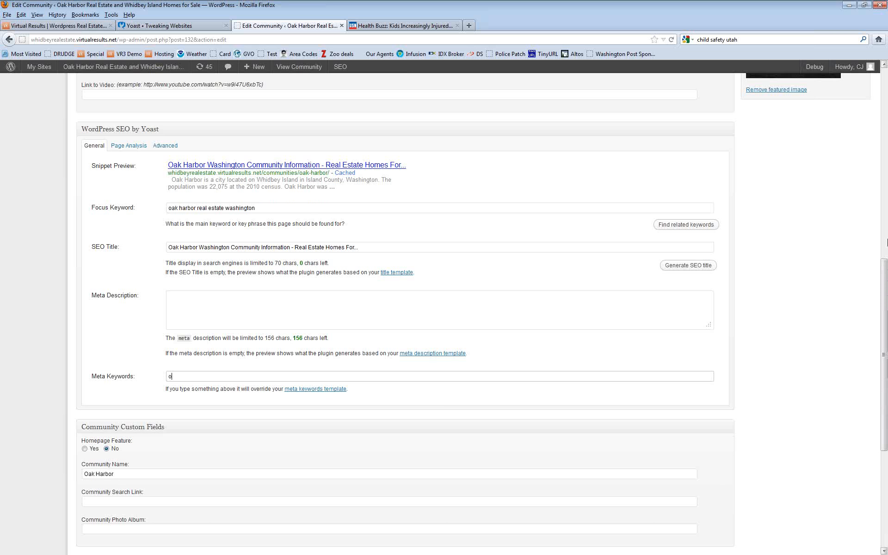
type("ak harbor,real estate.washington,wa")
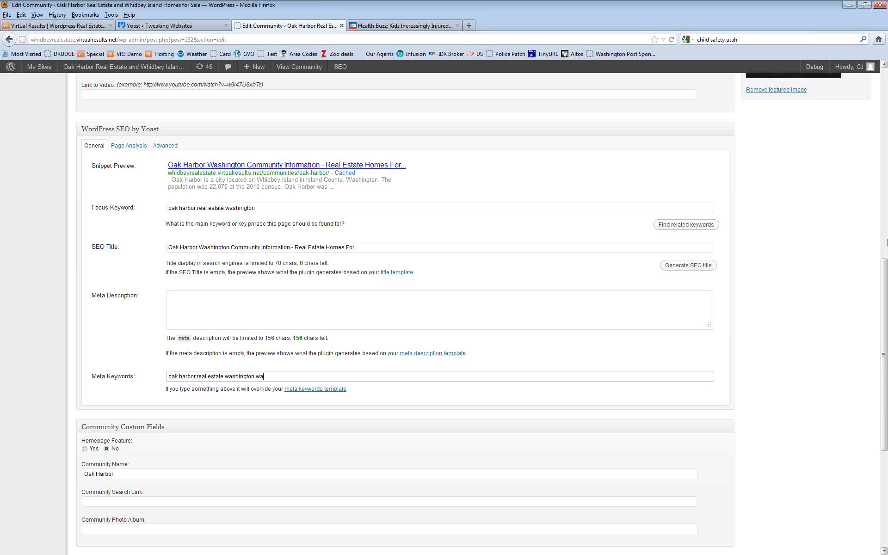
type(".homes.for sale,community,city,info")
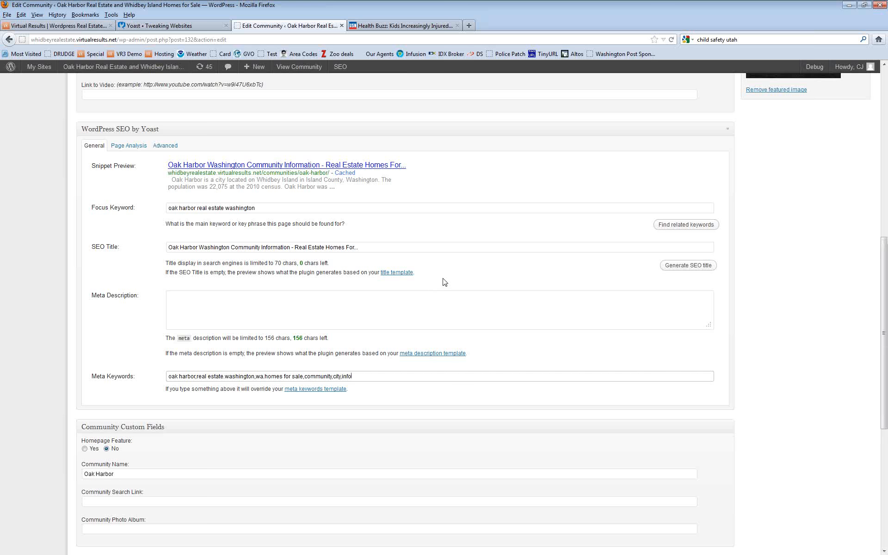
scroll(442, 280, "up", 6)
scroll(442, 280, "up", 11)
scroll(464, 284, "down", 2)
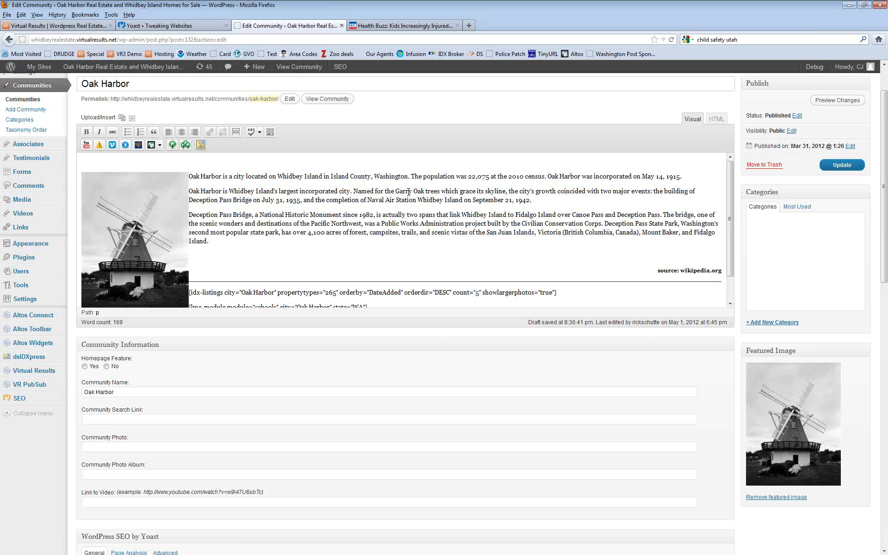
left_click_drag(731, 216, 732, 275)
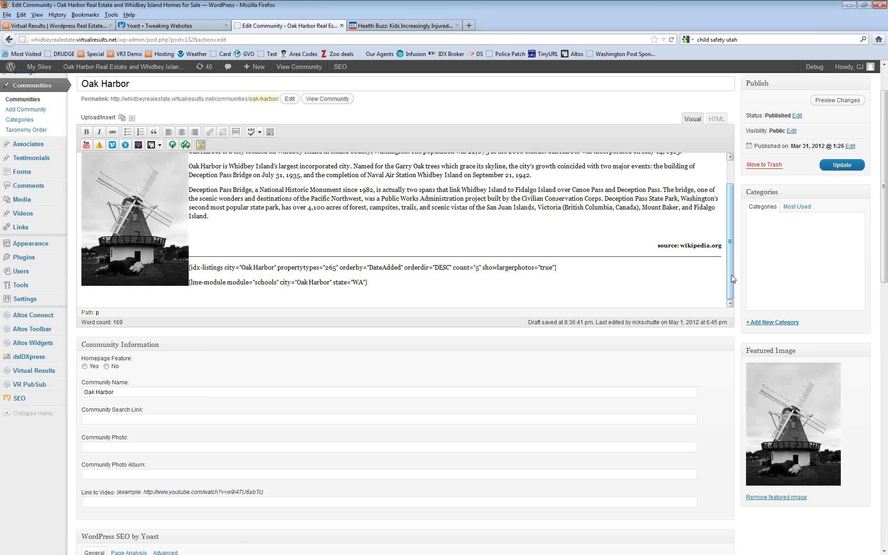
scroll(581, 335, "down", 10)
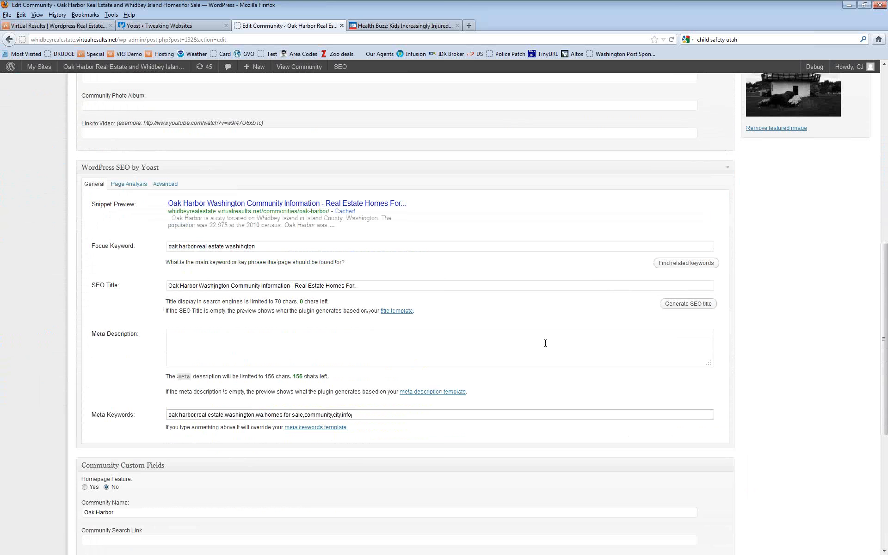
scroll(545, 343, "up", 8)
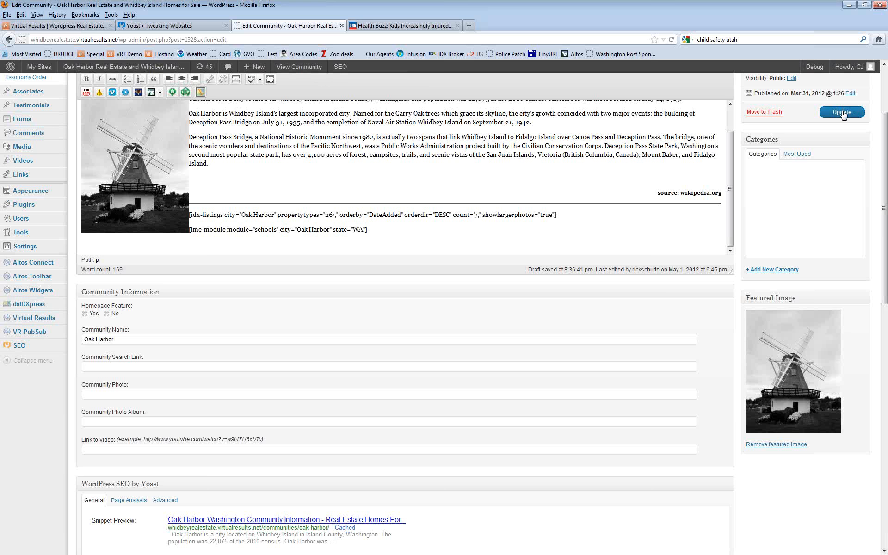
Step: Save the Oak Harbor community changes and go to the live site's front page
left_click(843, 113)
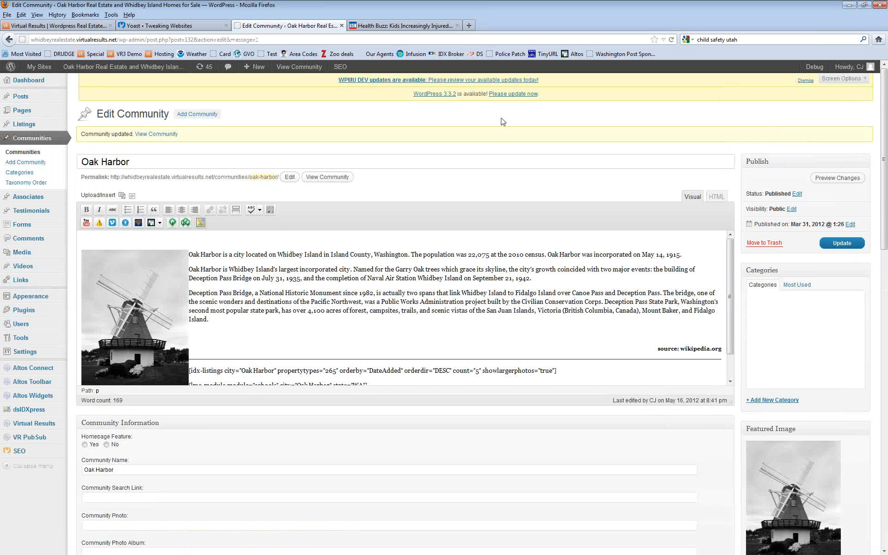
left_click(134, 68)
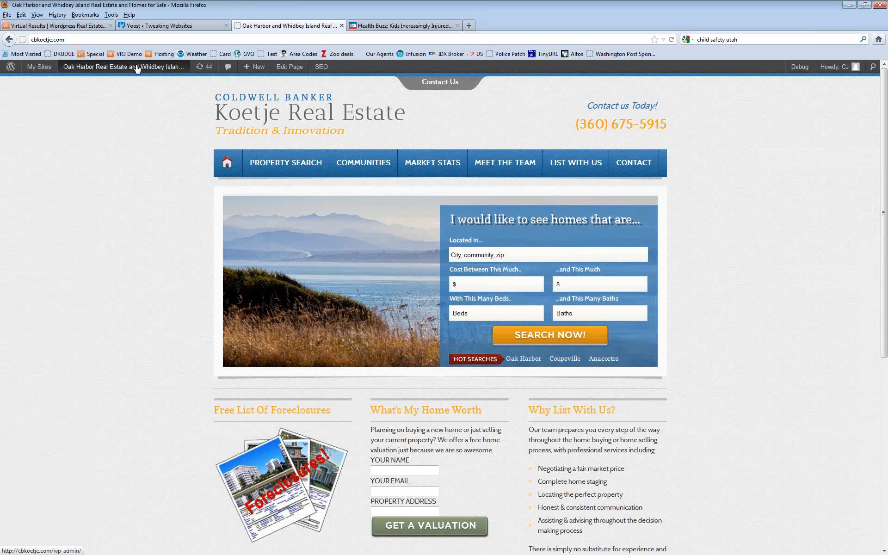
Step: Open the Home page for editing from the admin bar
left_click(286, 68)
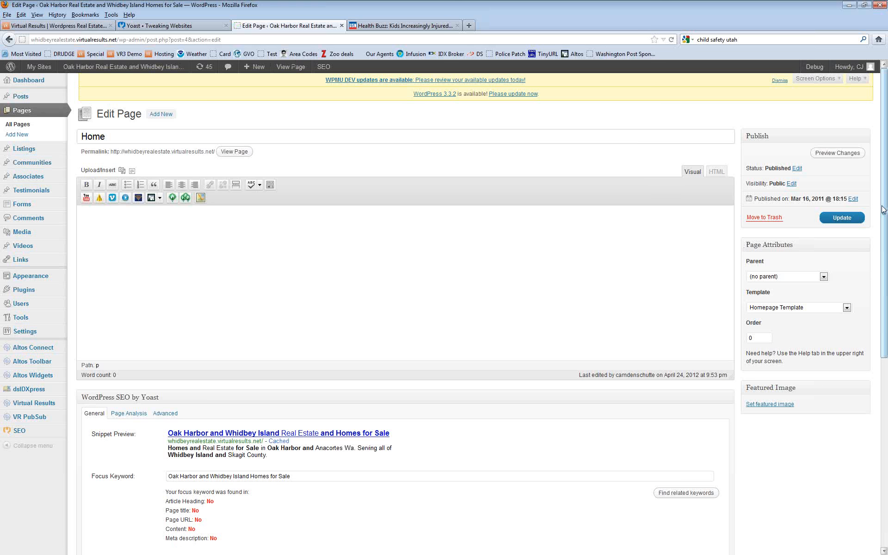
Step: Scroll down to the Home page's Yoast SEO title, description and keywords
left_click_drag(883, 209, 885, 372)
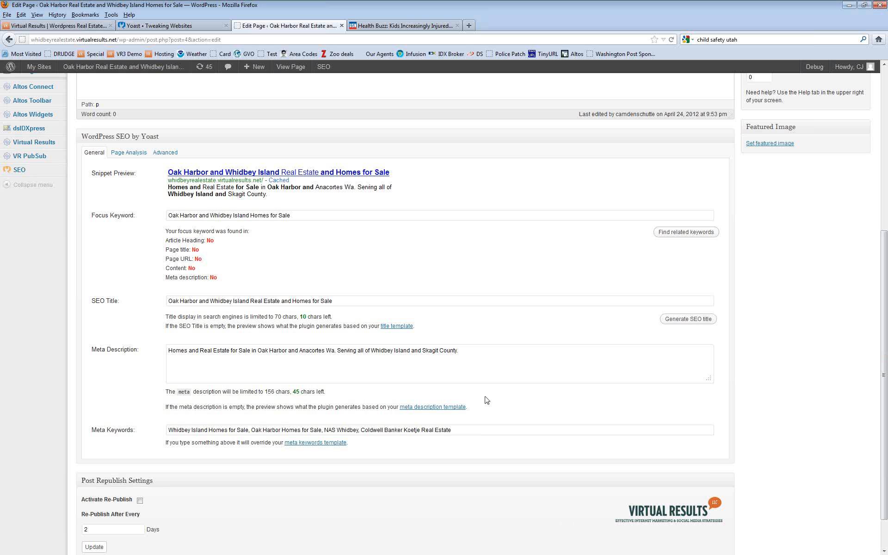
Step: Remove stray commas and the extra leading spaces from the Home page meta keywords
left_click(474, 353)
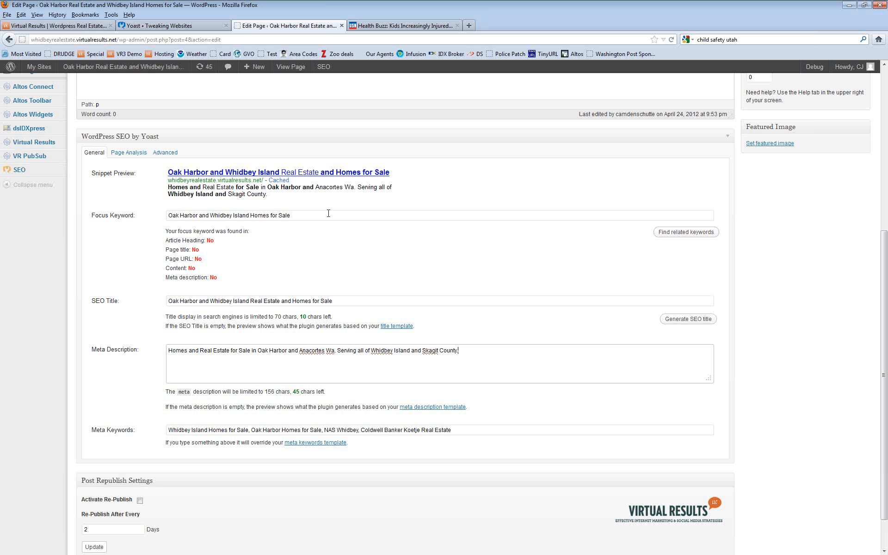
left_click(250, 430)
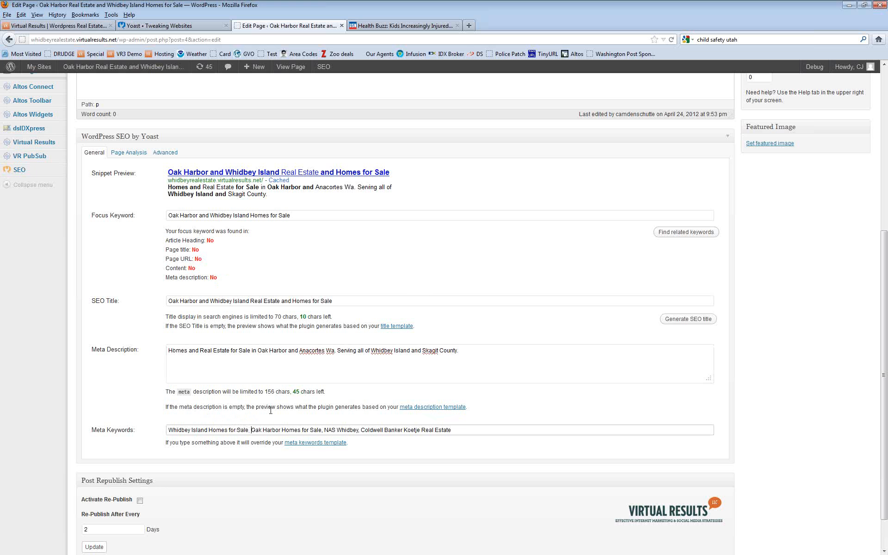
key("BackSpace")
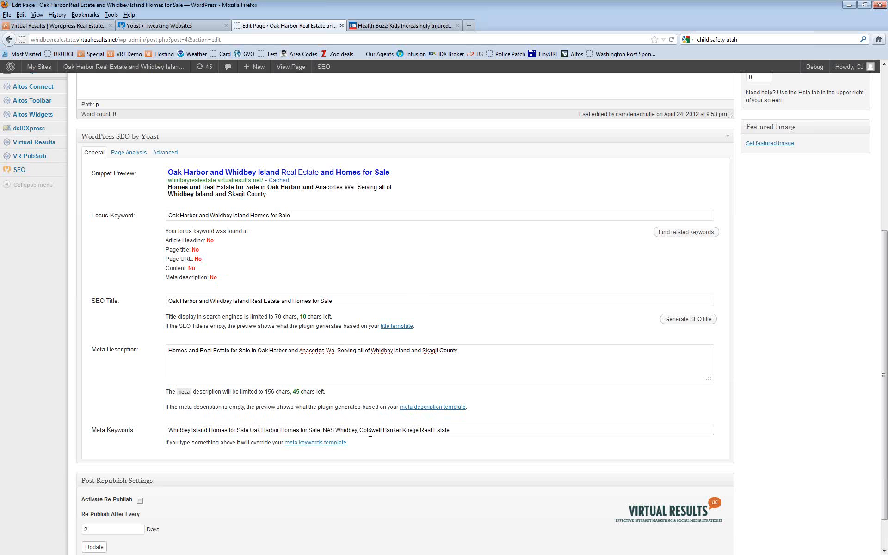
left_click(359, 430)
key("BackSpace")
left_click(209, 428)
key("BackSpace")
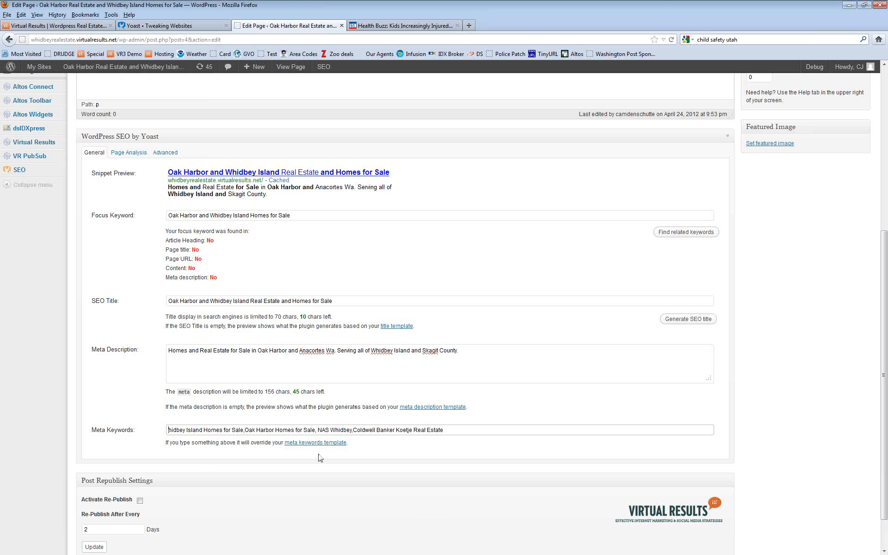
left_click(169, 430)
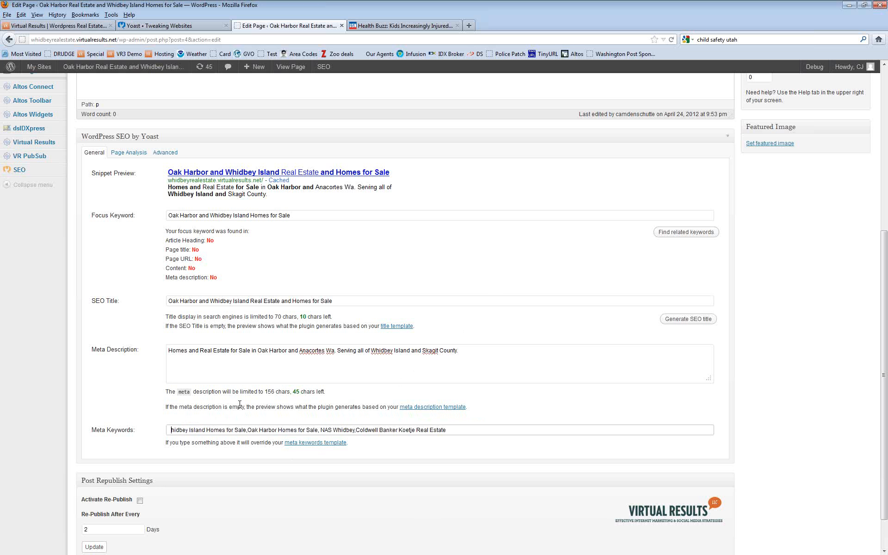
left_click(179, 430)
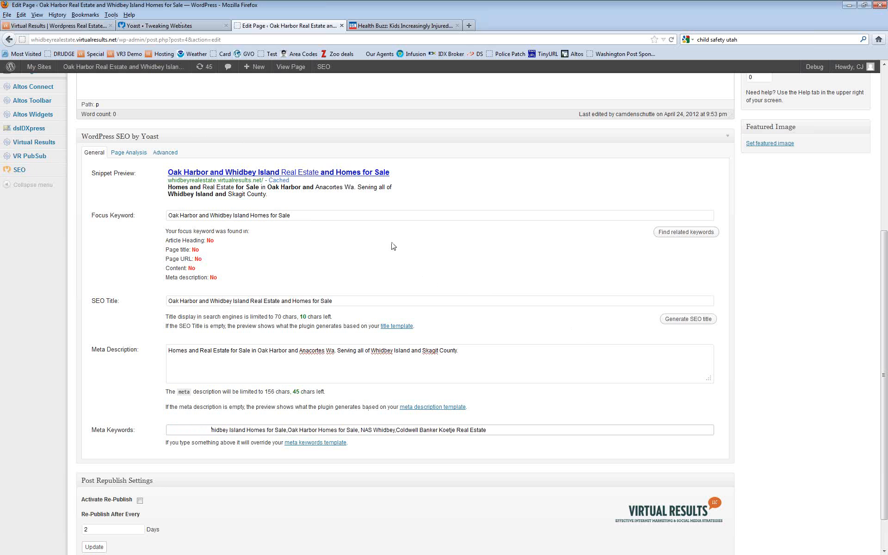
key("BackSpace")
key("BackSpace")
key("BackSpace")
key("BackSpace")
key("BackSpace")
key("BackSpace")
key("BackSpace")
key("BackSpace")
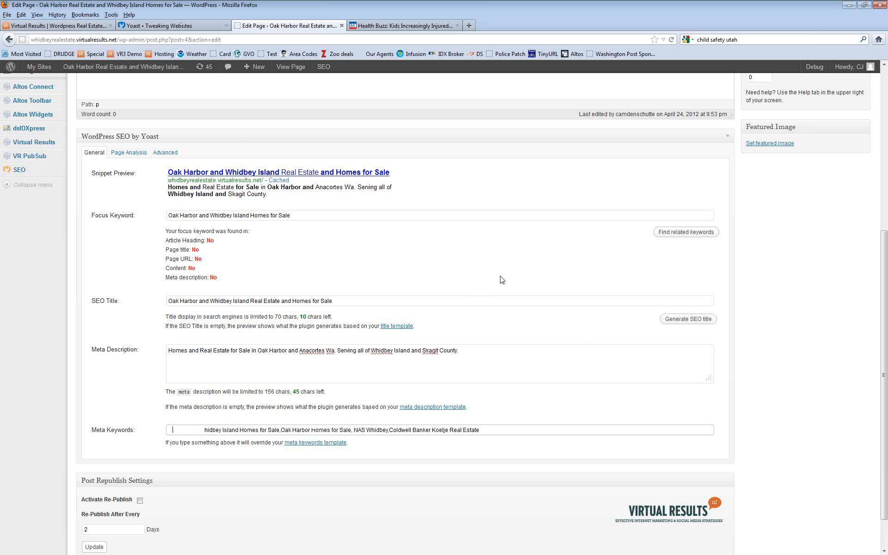
Step: Type lowercase keywords from 'oak harbor' through 'nas whidbey,coldwell banker,koetje,real estate', deleting old text
type("oak har ")
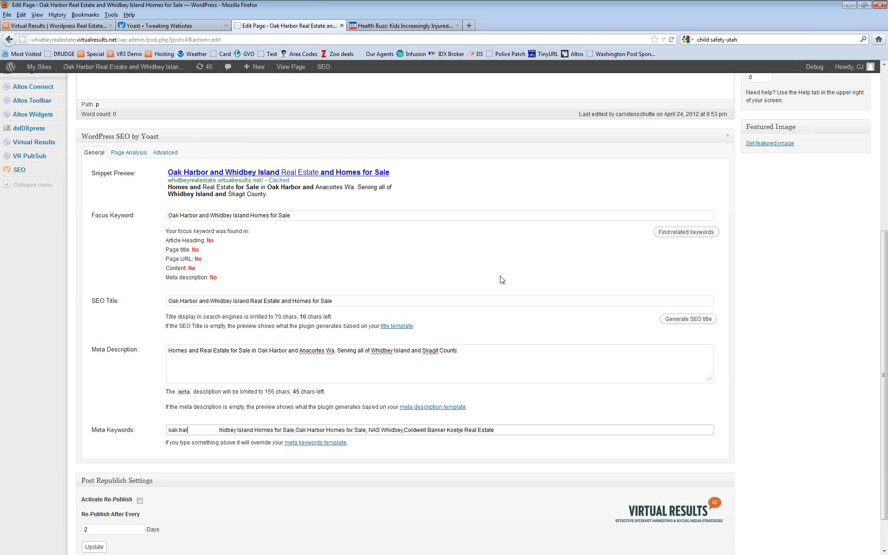
type("bor,")
type("real")
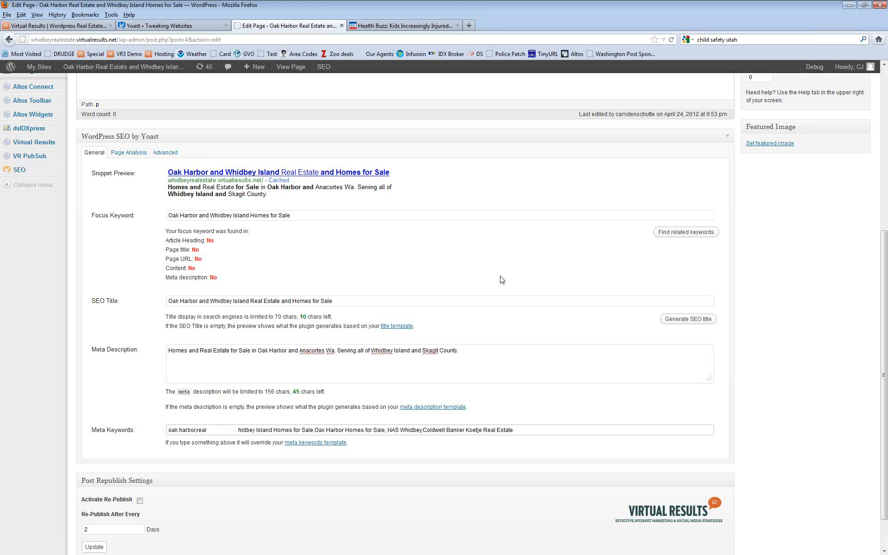
type(" estate")
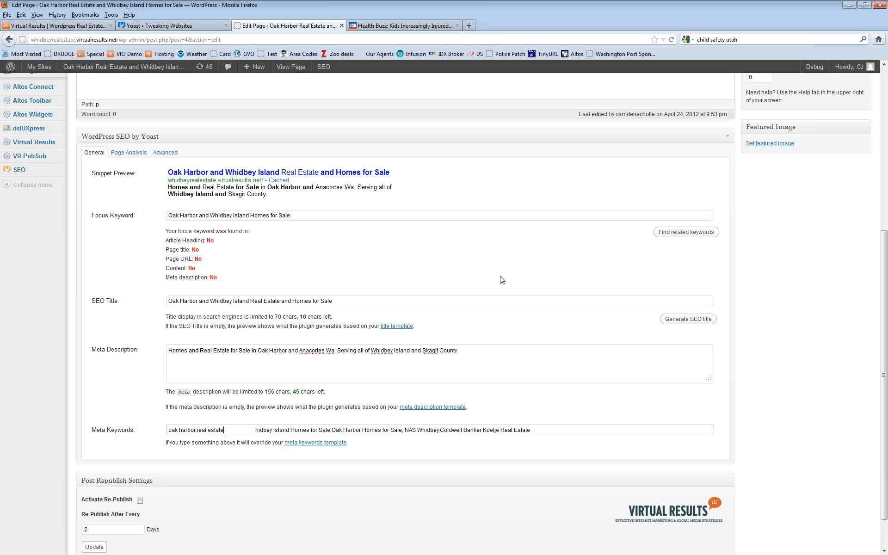
type(",homes")
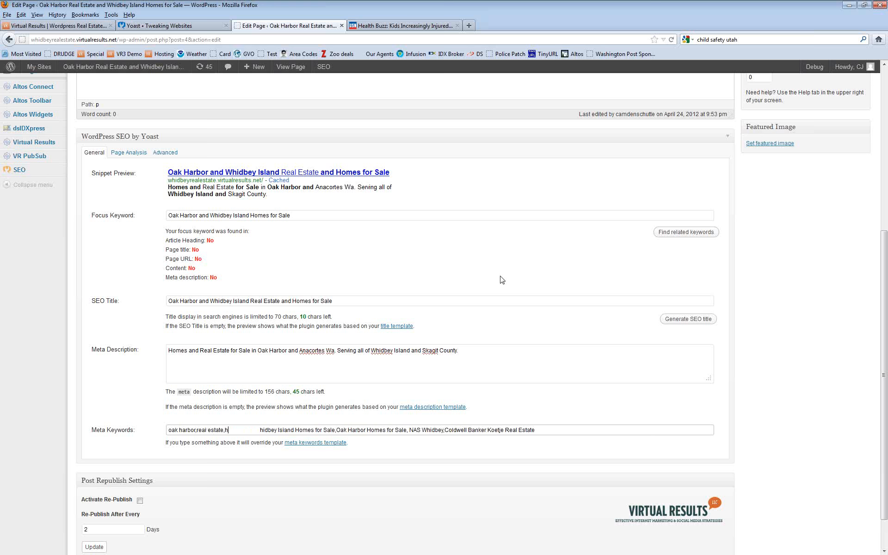
type(",for sale")
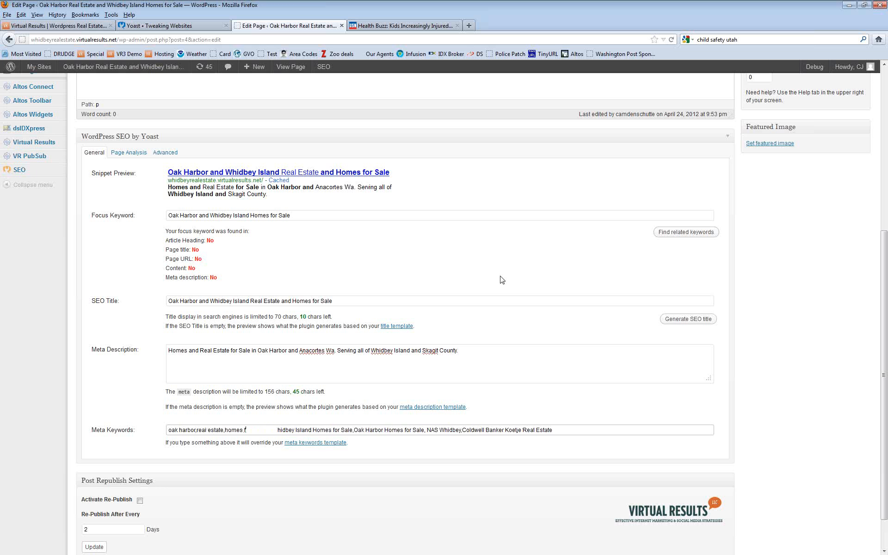
type(",")
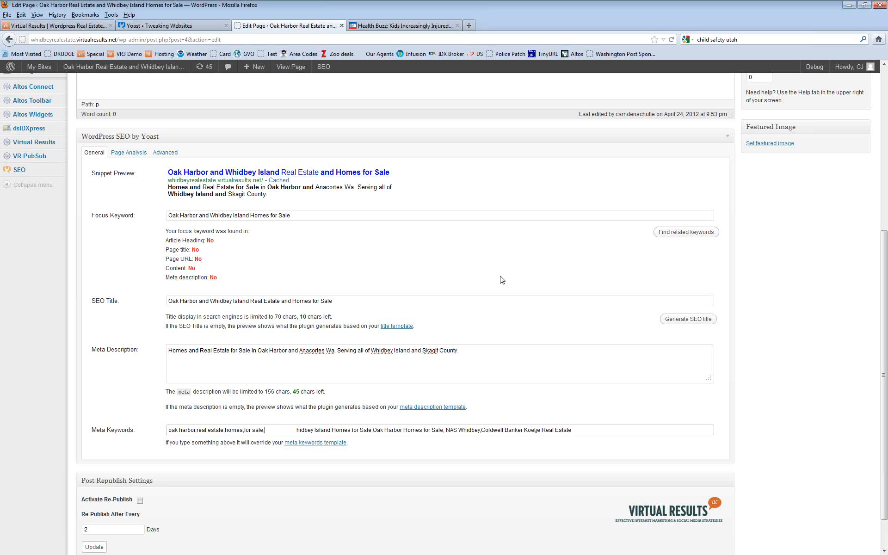
type("whidb")
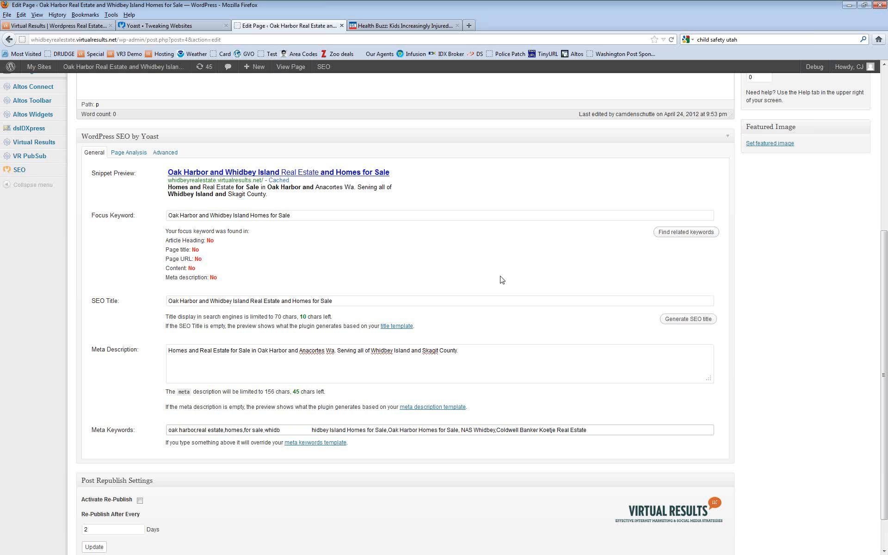
type("et island")
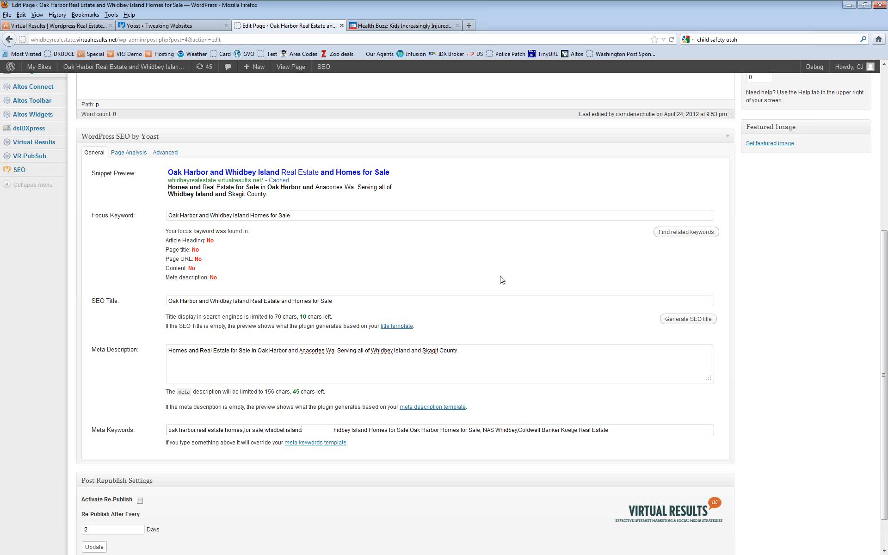
type(",")
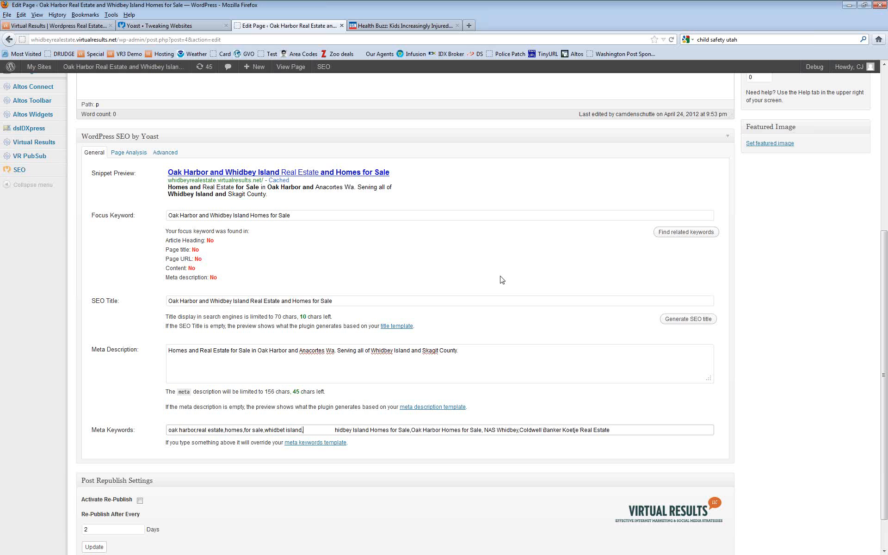
type("nas")
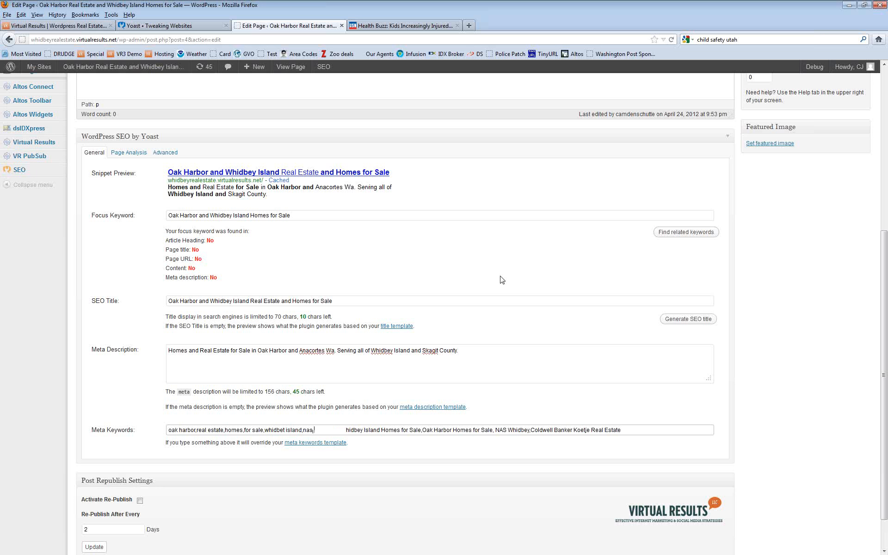
type(" whidb")
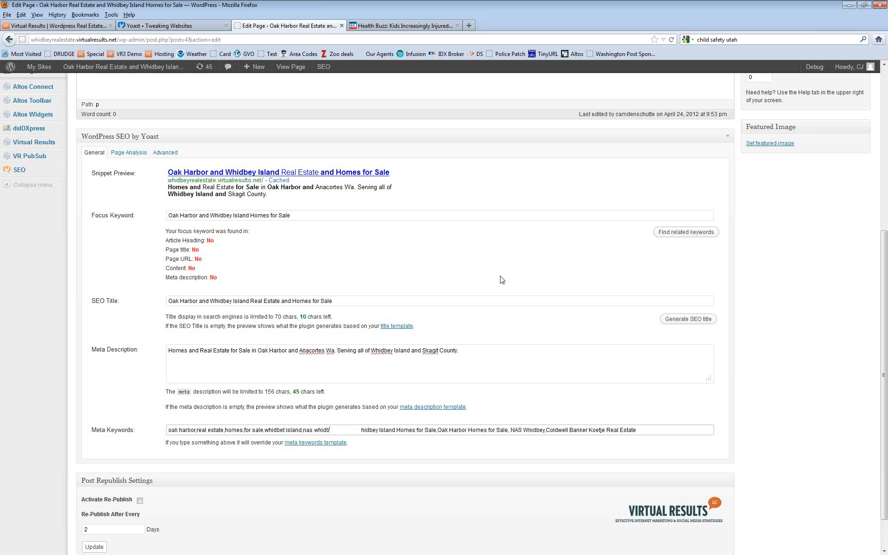
type("et")
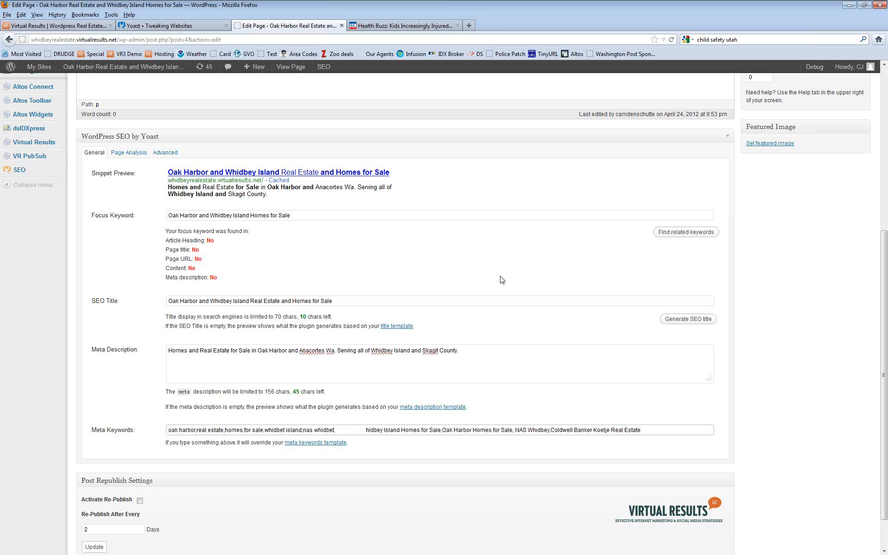
key("BackSpace")
type("y")
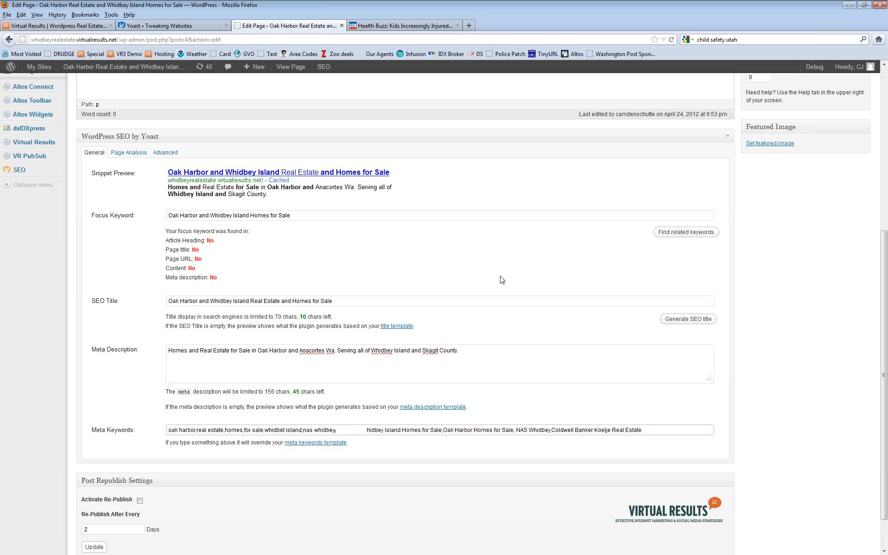
type("coldwe")
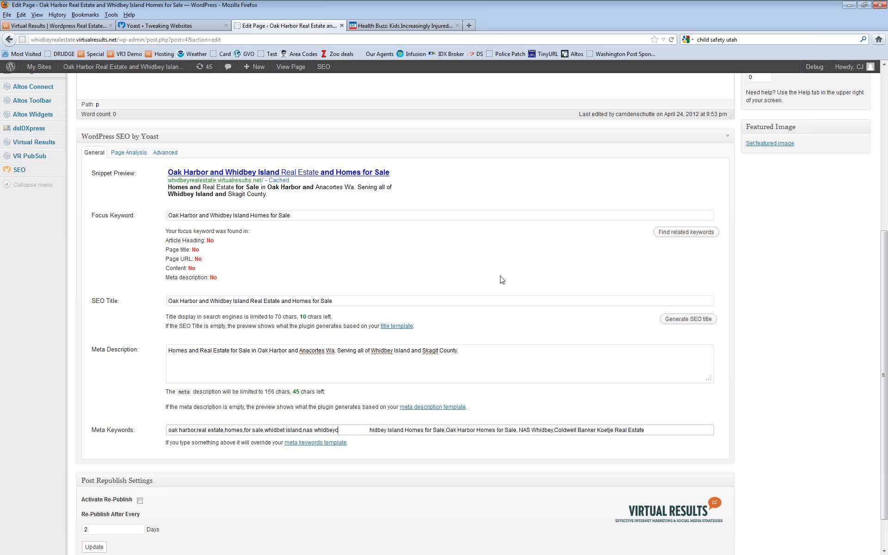
type("ll ban")
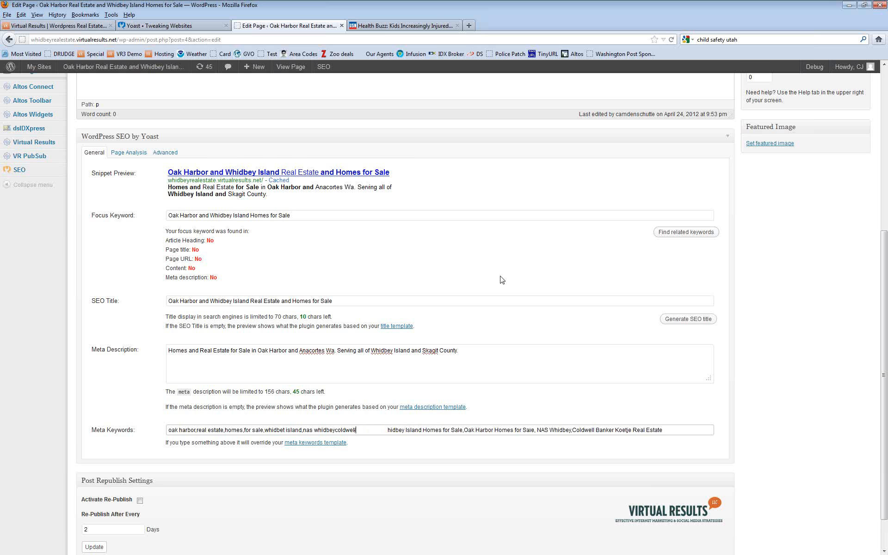
type("ker")
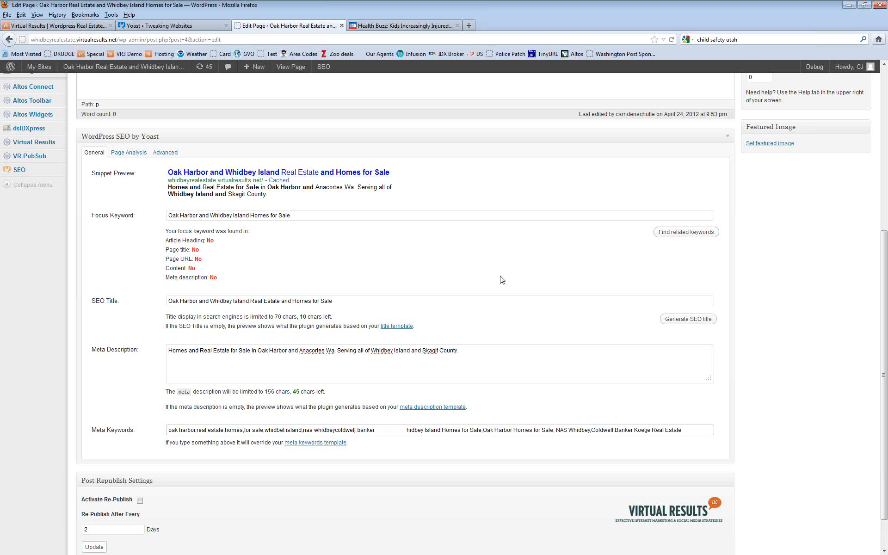
type(",")
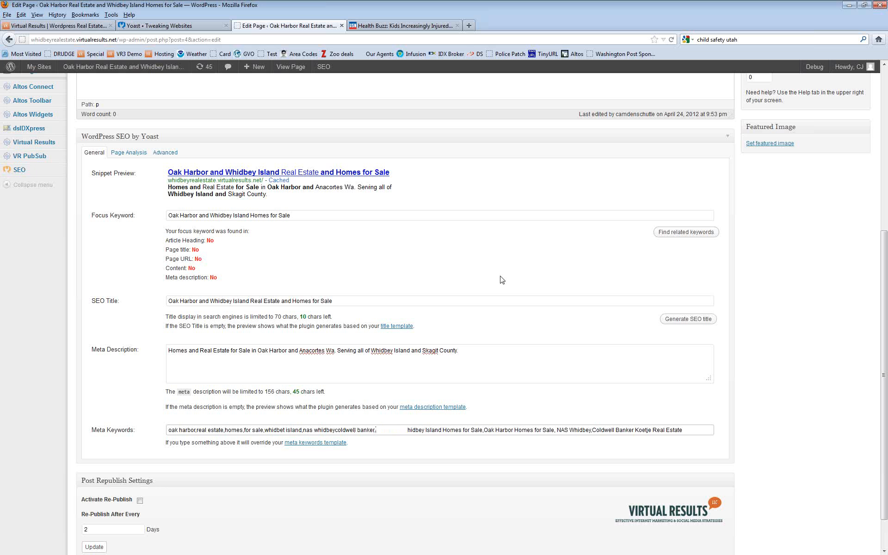
type("ko")
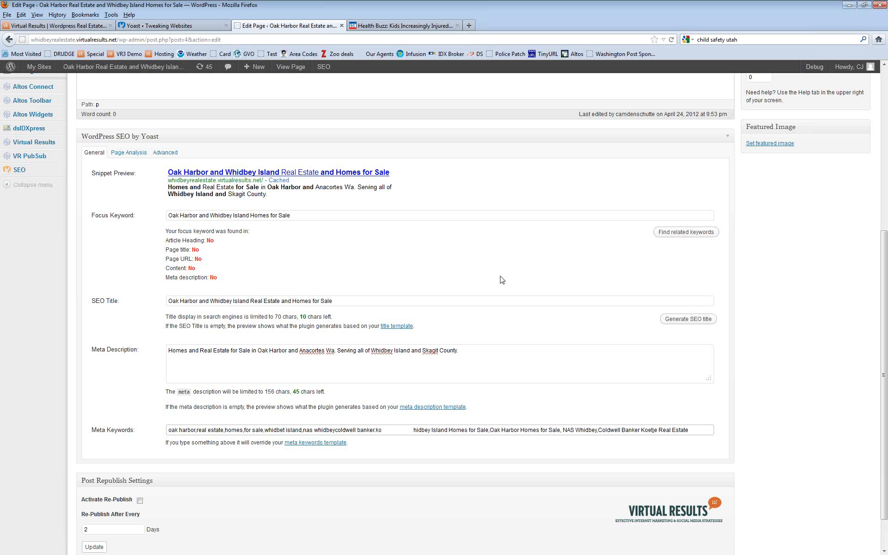
type("etj")
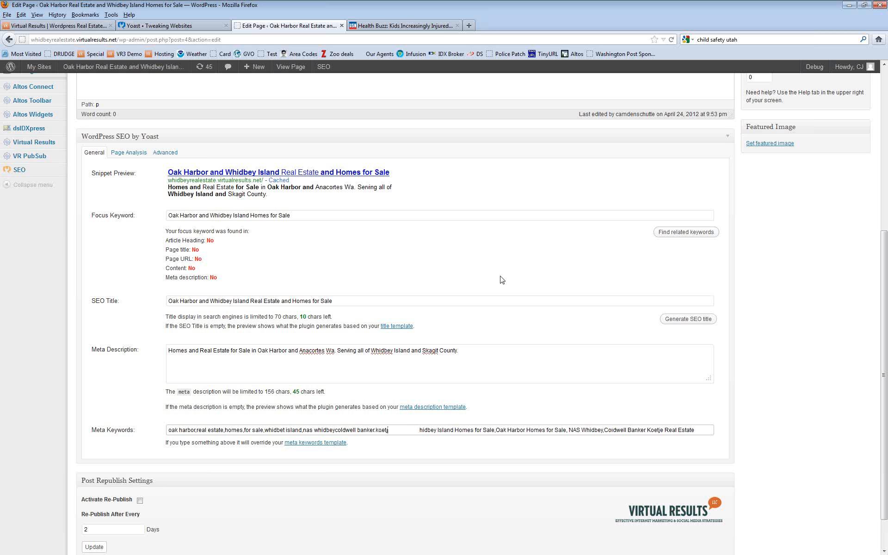
type("e,")
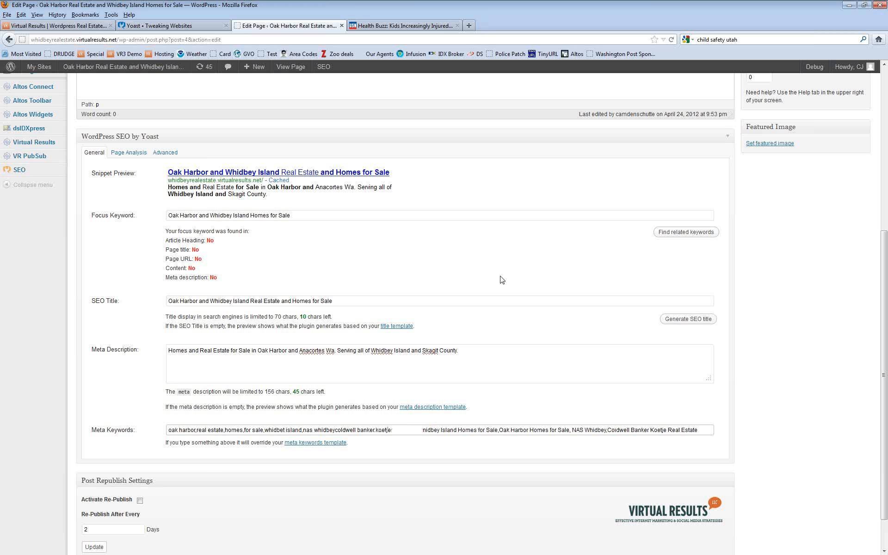
type("real estate")
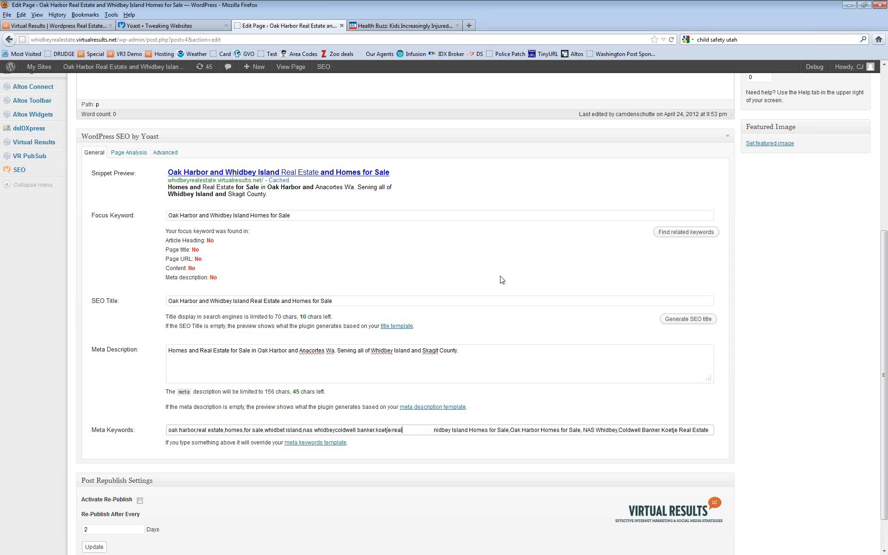
key("Delete")
key("Delete")
key("Delete")
key("Delete")
key("Delete")
key("Delete")
key("Delete")
key("Delete")
key("Delete")
key("Delete")
key("Delete")
key("Delete")
key("Delete")
key("Delete")
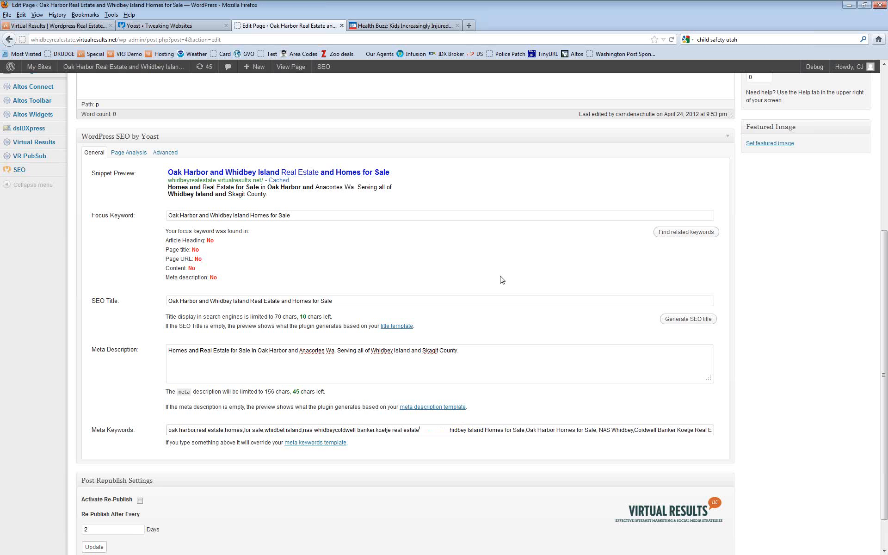
Step: Replace the remaining old keywords with 'skagit county,anacortes,wa,washington' and add a comma after whidbey
key("Delete")
key("Delete")
key("Delete")
key("Delete")
key("Delete")
key("Delete")
key("Delete")
key("Delete")
key("Delete")
key("Delete")
key("Delete")
key("Delete")
key("Delete")
key("Delete")
key("Delete")
key("Delete")
key("Delete")
key("Delete")
key("Delete")
key("Delete")
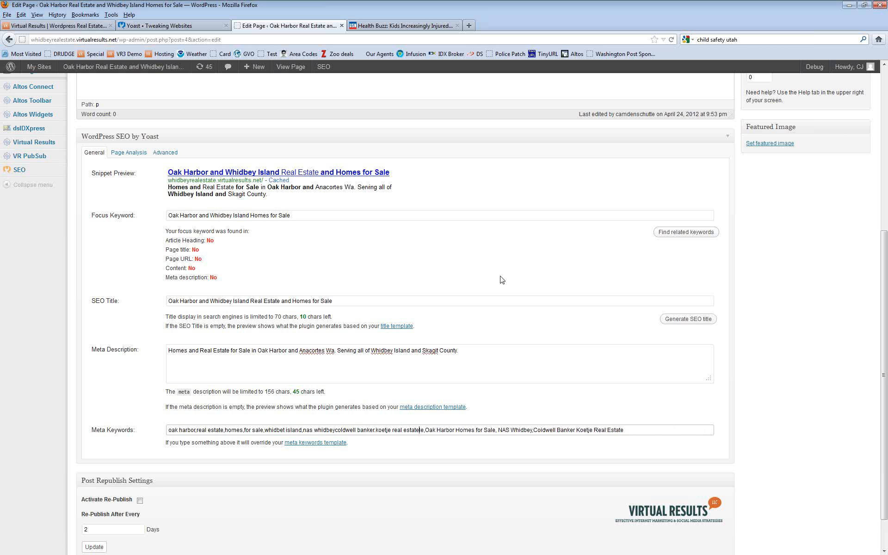
key("Delete")
key("Delete")
key("Delete")
key("Delete")
key("Delete")
key("Delete")
key("Delete")
key("Delete")
key("Delete")
key("Delete")
key("Delete")
key("Delete")
key("Delete")
key("Delete")
key("Delete")
key("Delete")
key("Delete")
key("Delete")
key("Delete")
key("Delete")
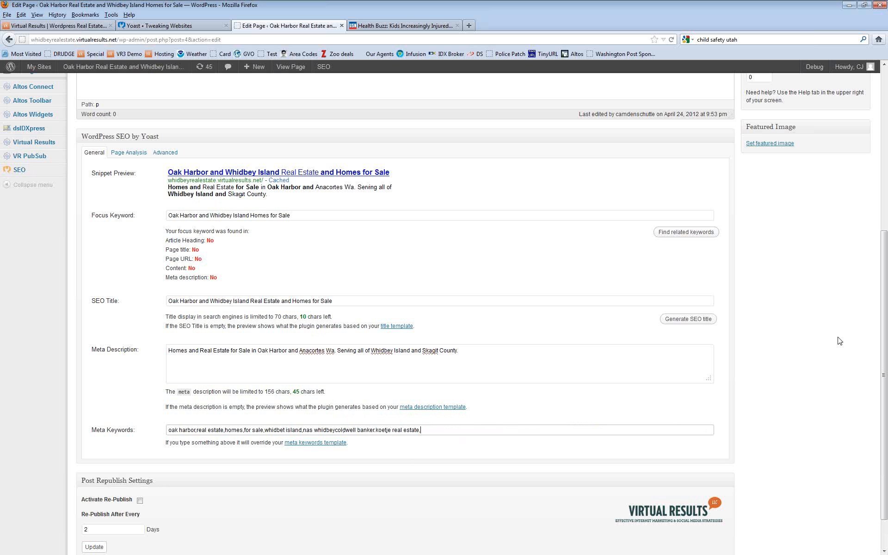
type("s")
type("kagit county")
type(",anacorte")
type("s,wa,wasnington")
left_click(336, 430)
type(",")
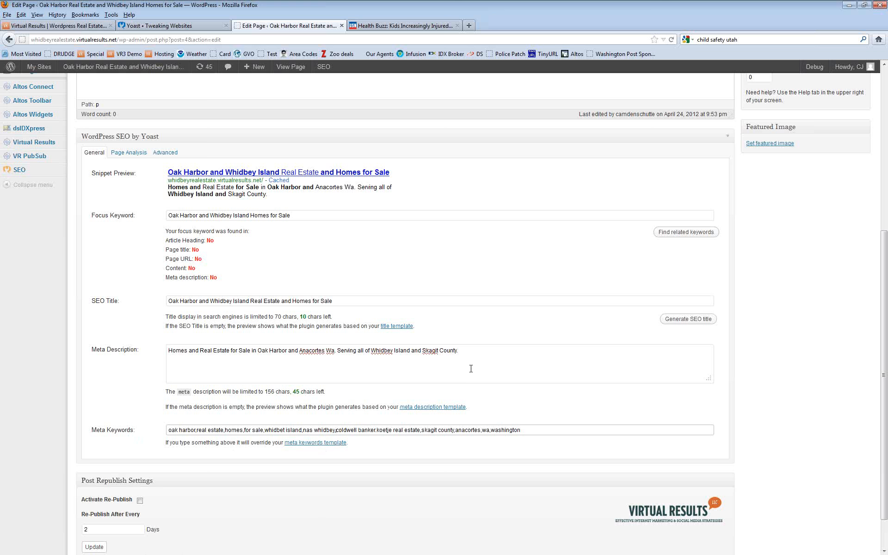
left_click(317, 376)
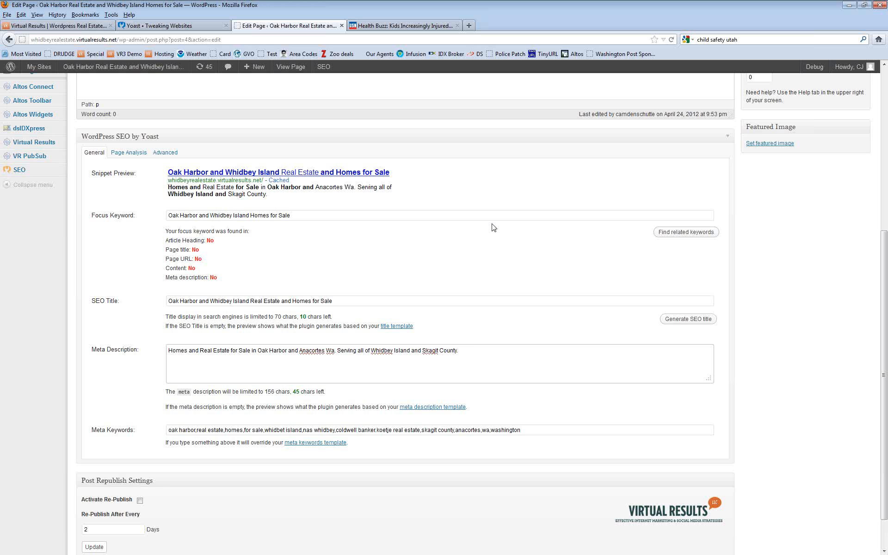
Step: Update the Home page to store its revised SEO keywords and description
scroll(695, 219, "up", 10)
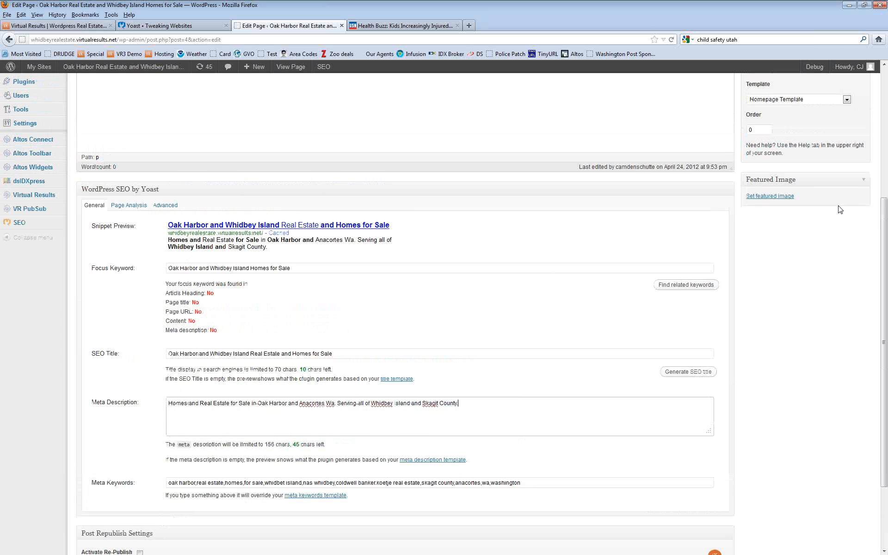
left_click(842, 218)
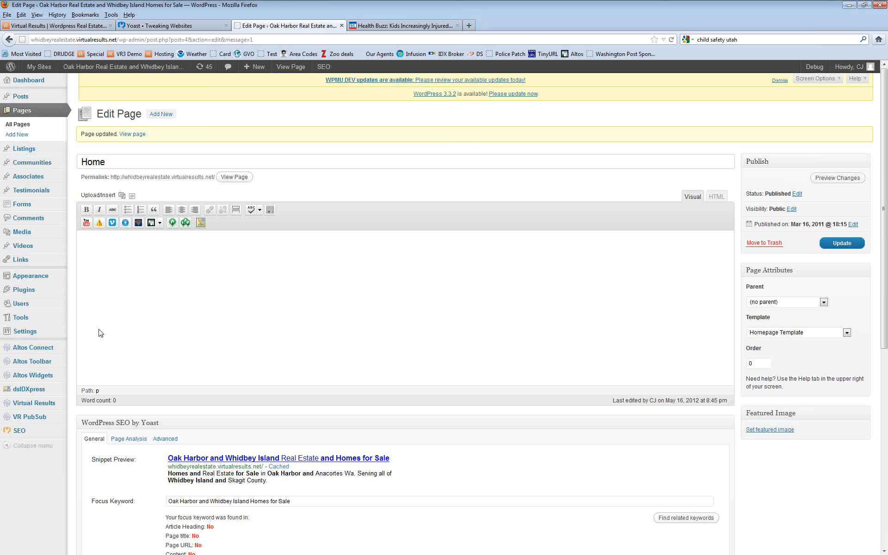
Step: Review the Site Title in General Settings, then load the live site
mouse_move(23, 332)
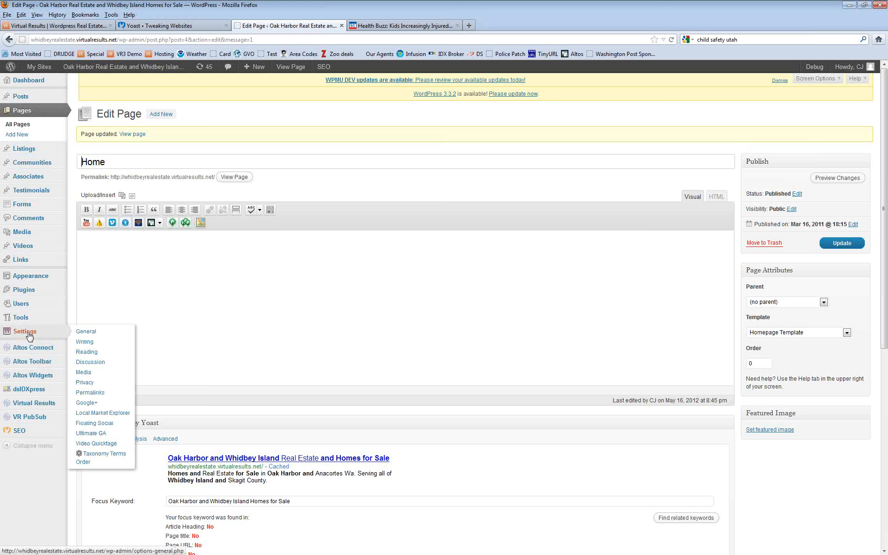
left_click(90, 333)
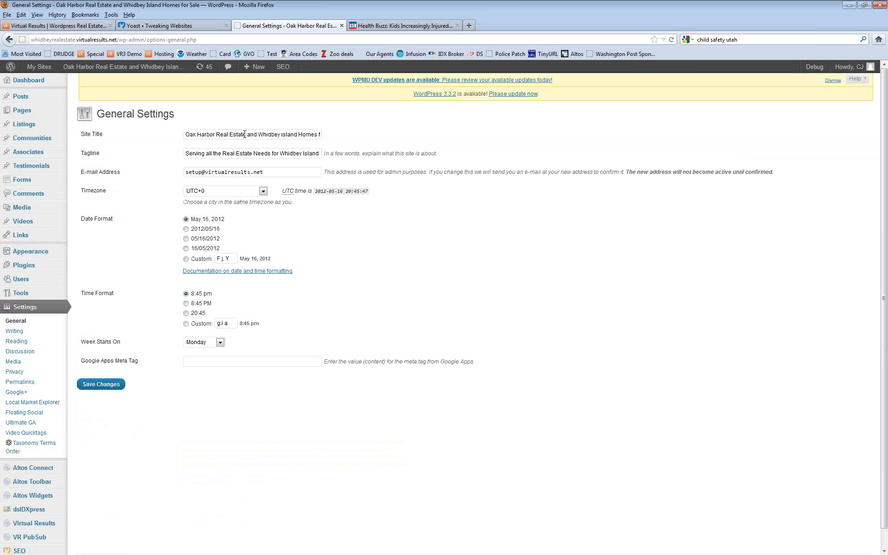
left_click(244, 135)
left_click_drag(185, 134, 364, 141)
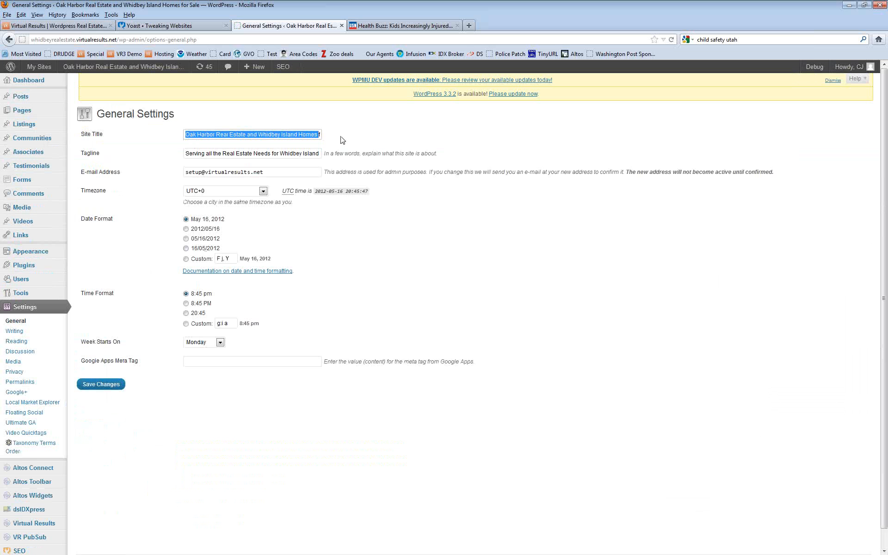
left_click(343, 140)
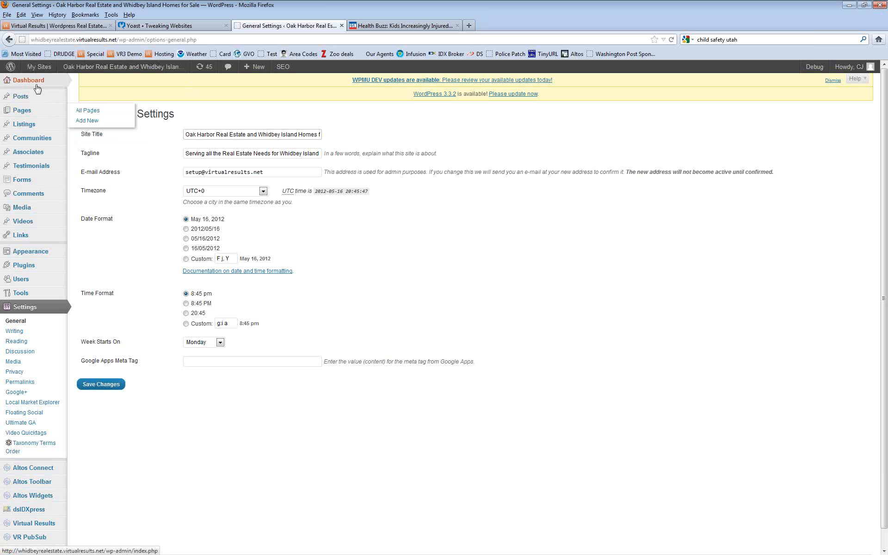
left_click(128, 68)
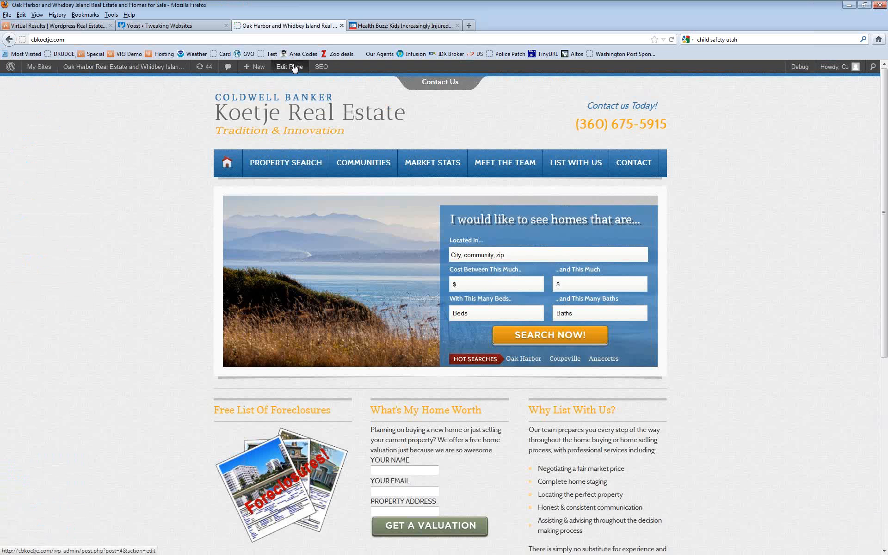
Step: Reopen the Home page editor and check the Yoast snippet's saved title and description
left_click(294, 68)
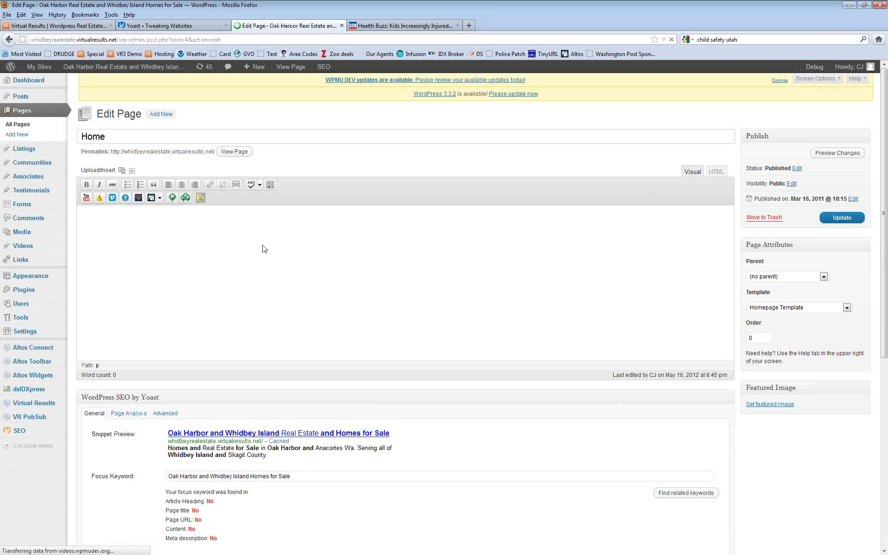
scroll(319, 248, "down", 5)
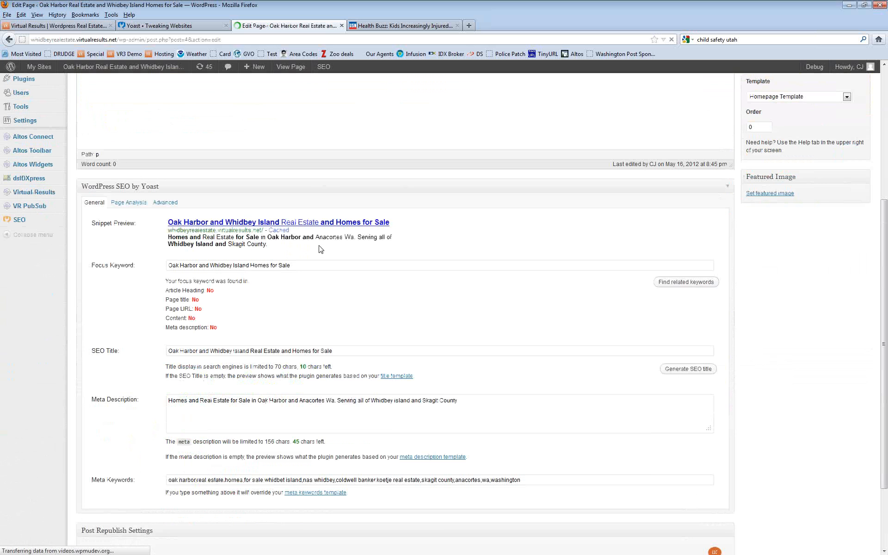
left_click_drag(316, 247, 165, 243)
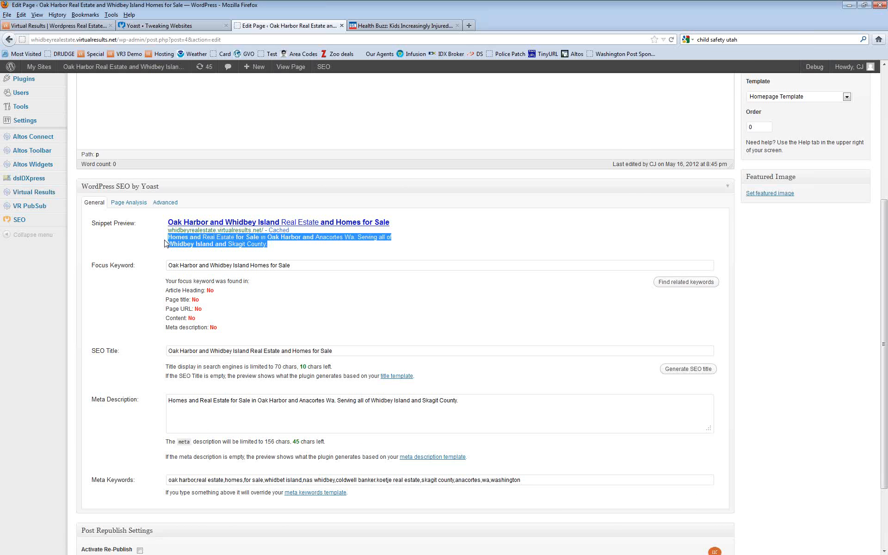
left_click(274, 248)
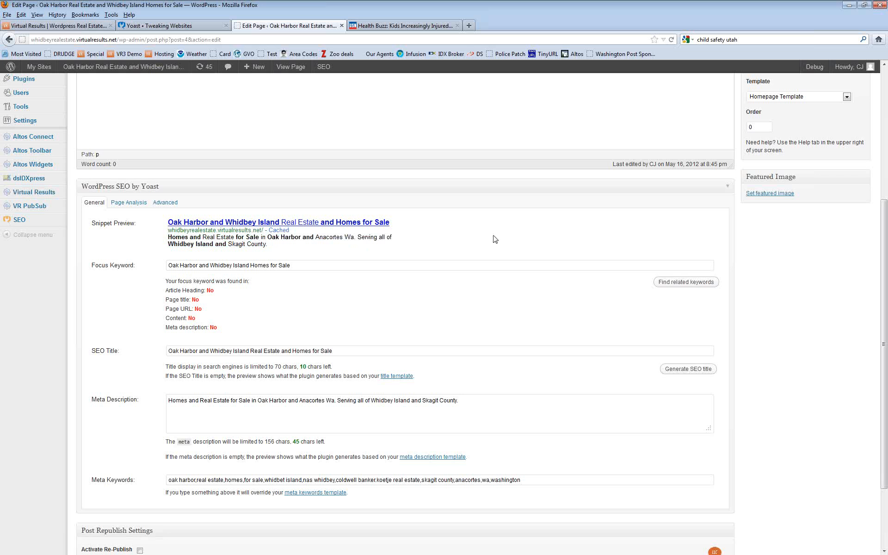
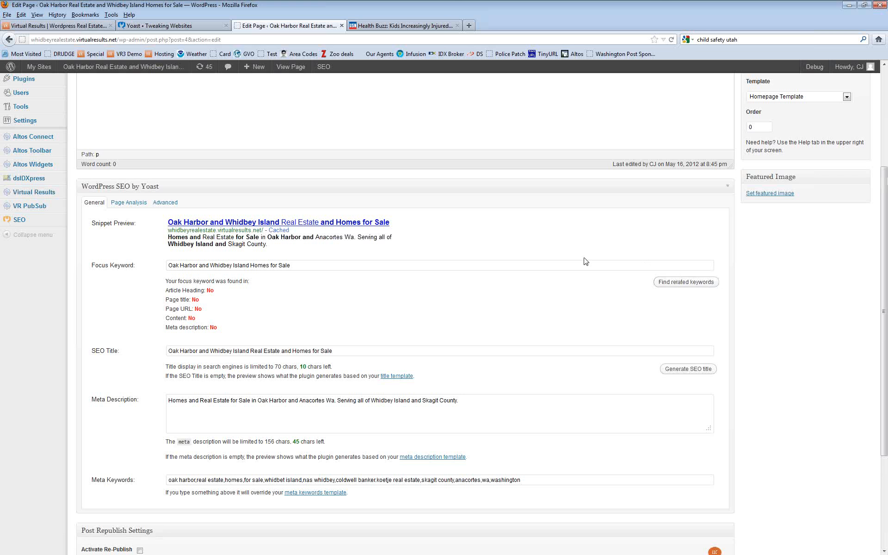
Step: Open the 'Consider Bike Score When Buying a Home' draft from All Posts and select its map image
scroll(585, 260, "up", 5)
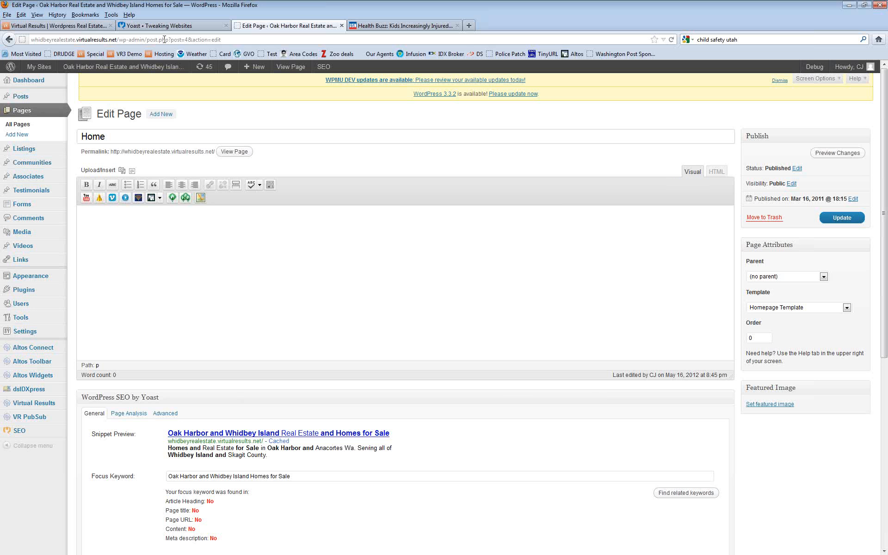
mouse_move(19, 102)
left_click(81, 98)
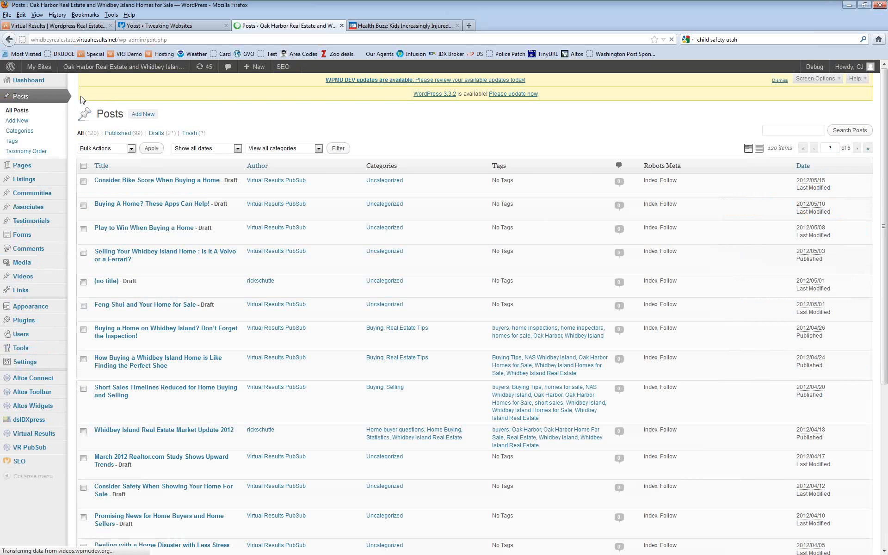
left_click(166, 181)
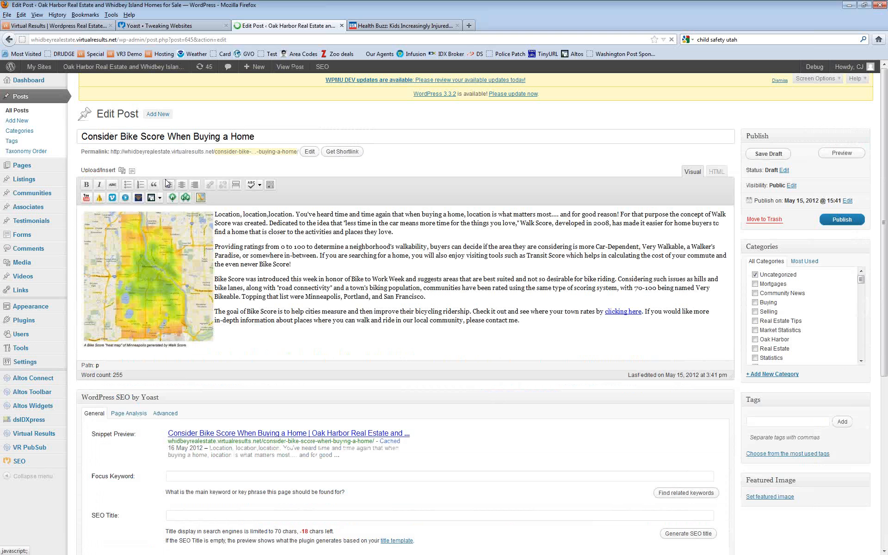
left_click(177, 257)
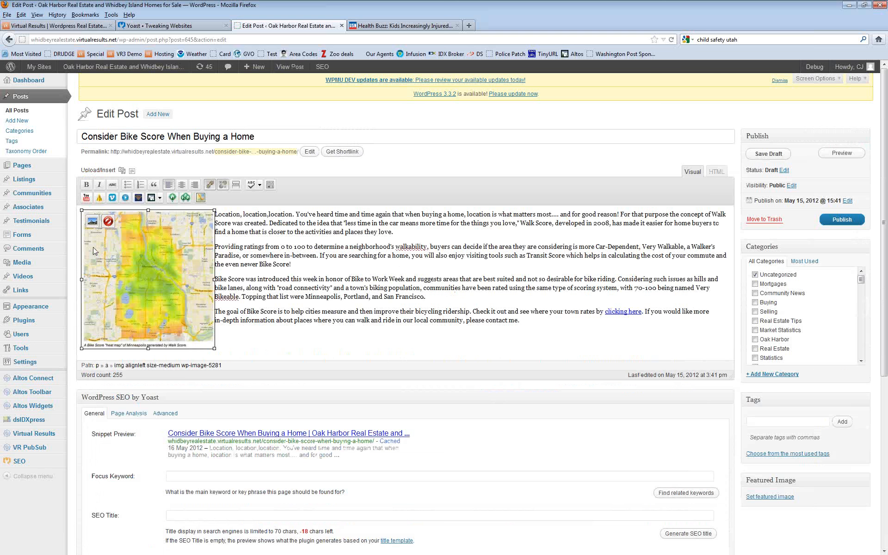
Step: Clear the map image's 'bike score near your home' title, then start a new browser tab
left_click(92, 222)
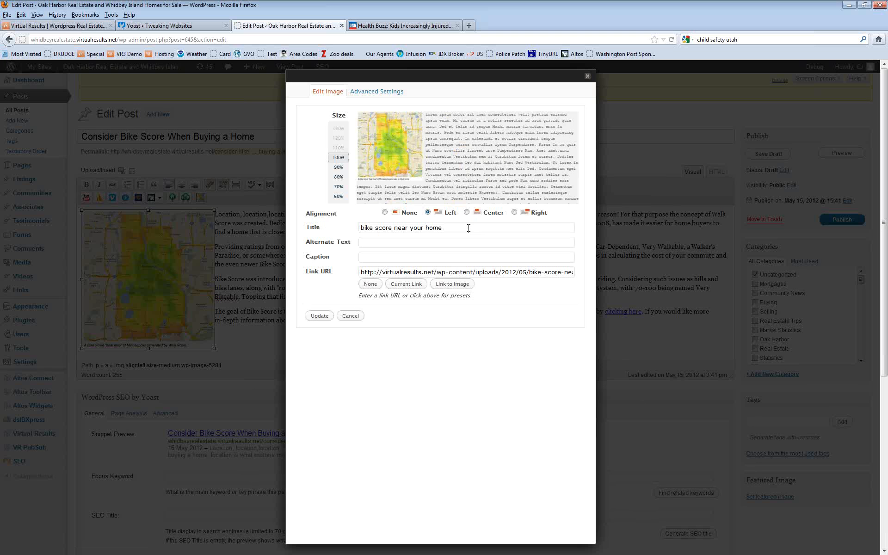
left_click_drag(469, 228, 350, 228)
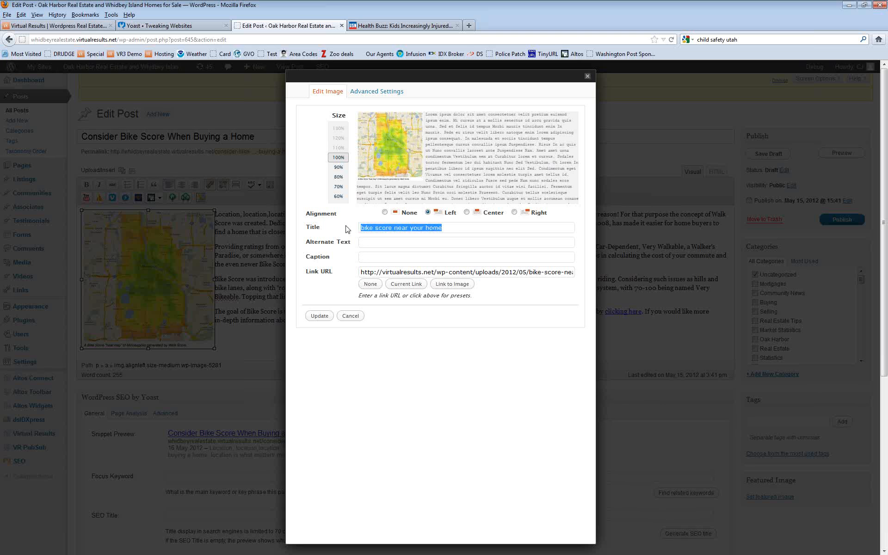
key("BackSpace")
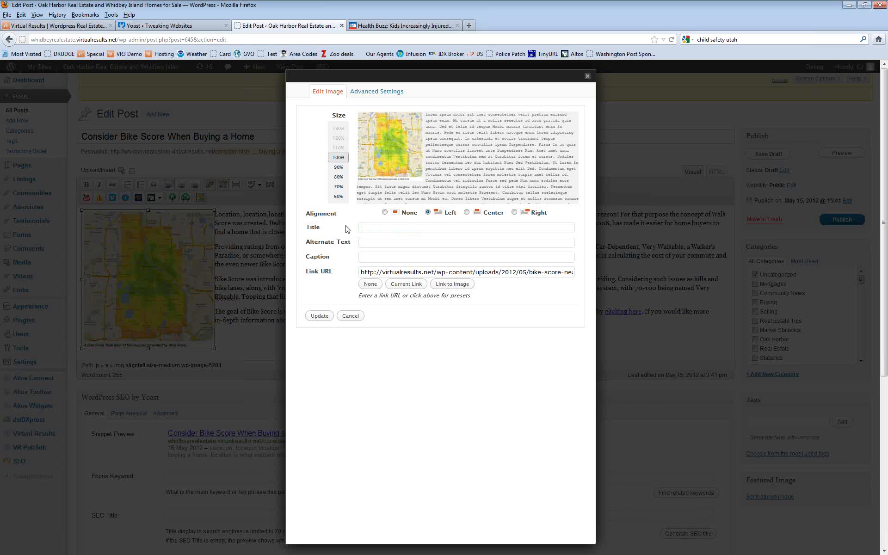
left_click(468, 26)
left_click(774, 39)
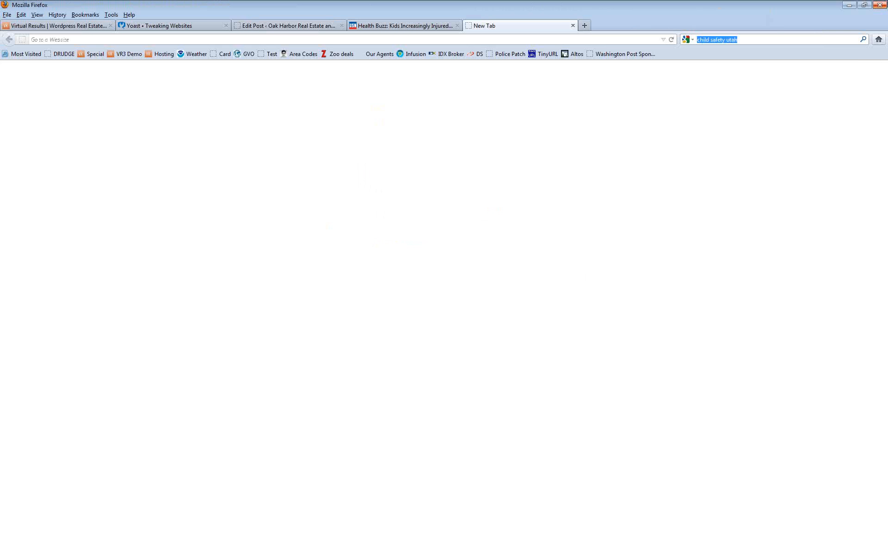
Step: Load Google Images results for 'oak harbor', then return to the WordPress Edit Post tab
type("oak halb")
key("BackSpace")
key("BackSpace")
type("rbor")
key("Return")
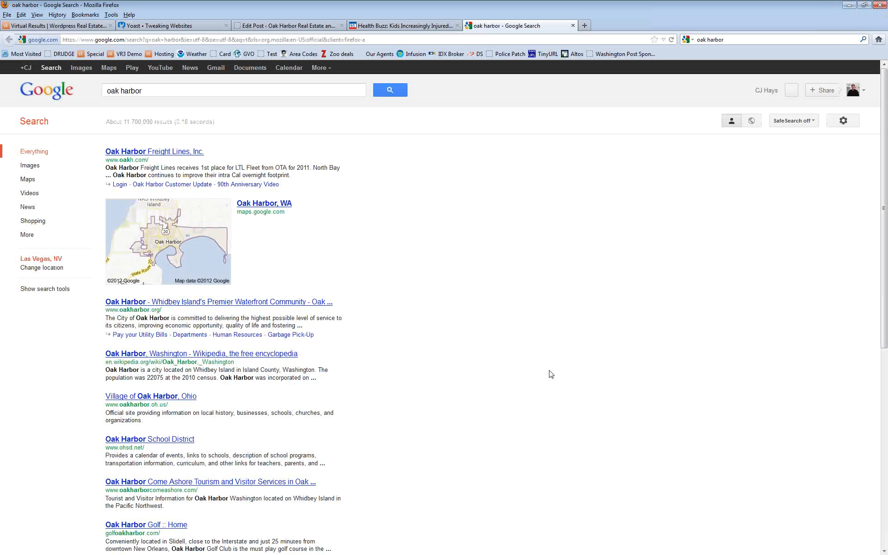
left_click(30, 166)
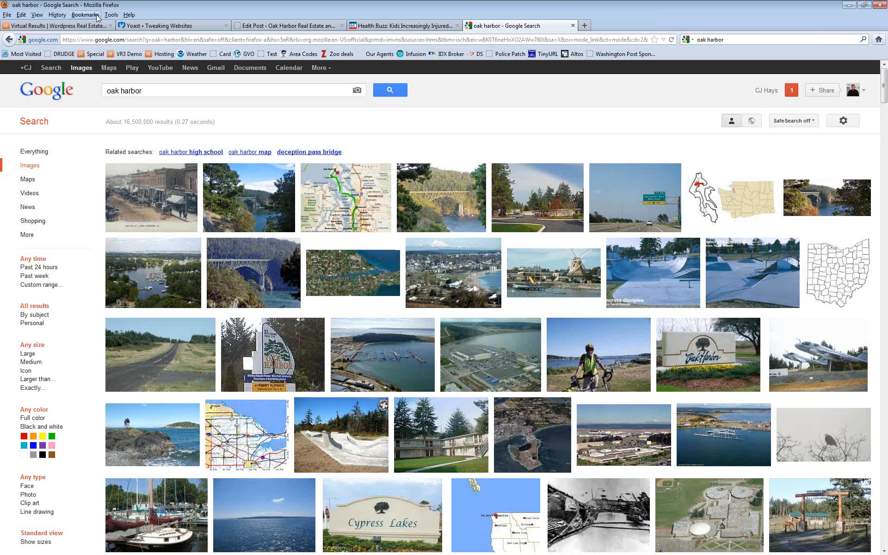
left_click(287, 26)
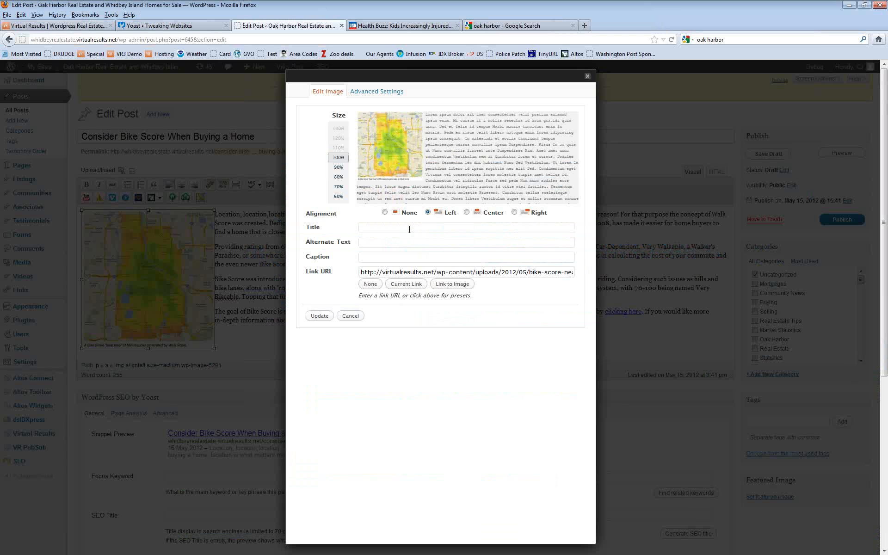
Step: Give the map image the title 'Oak Harbor Bike Score' and alternate text 'oak harbor'
type("Oak Harbor Bike Score")
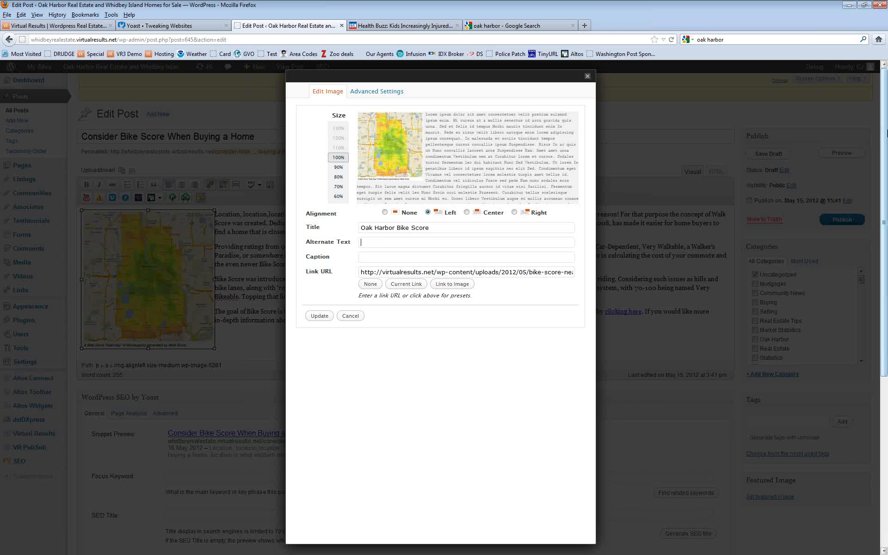
type("oak")
key("BackSpace")
key("BackSpace")
type("oak harbor")
Step: Search Google for 'oak harbor bike score', then rerun it as a quoted exact phrase
left_click(556, 29)
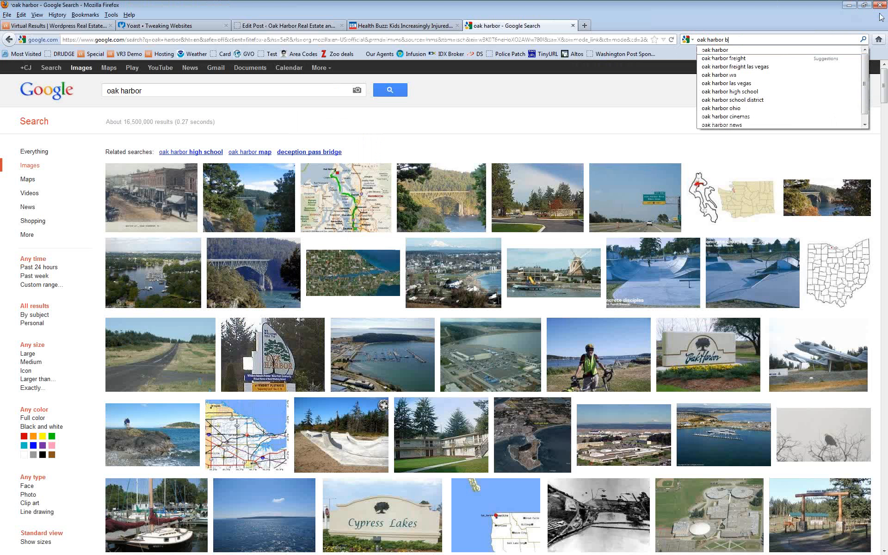
type("ike sc")
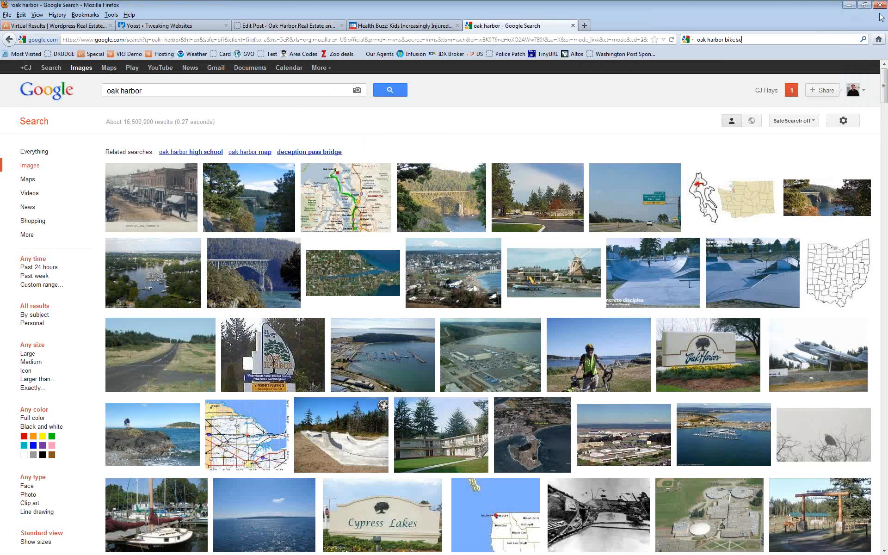
type("ore")
key("Return")
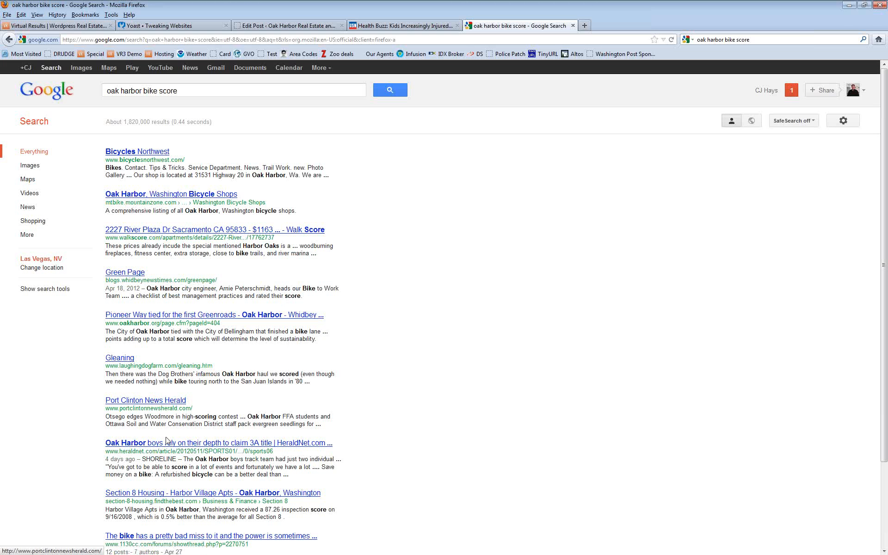
scroll(436, 384, "down", 2)
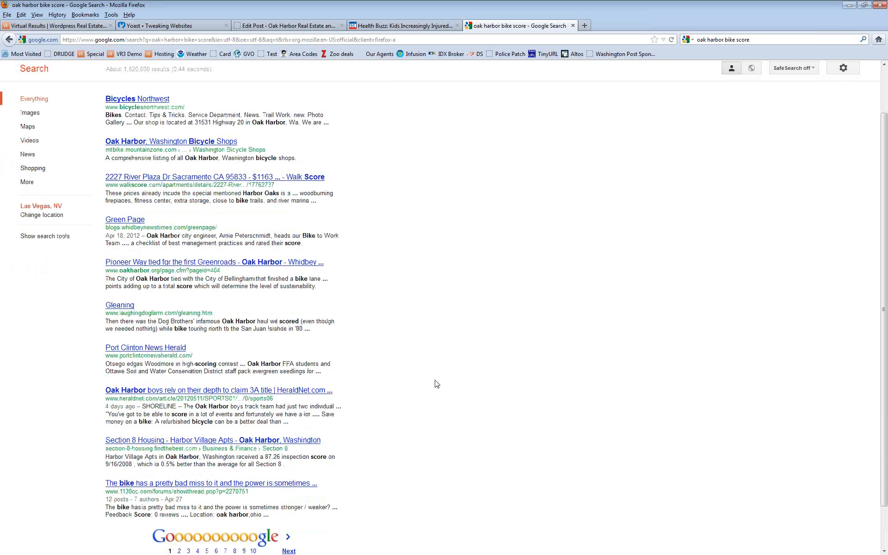
scroll(436, 384, "up", 2)
left_click(783, 39)
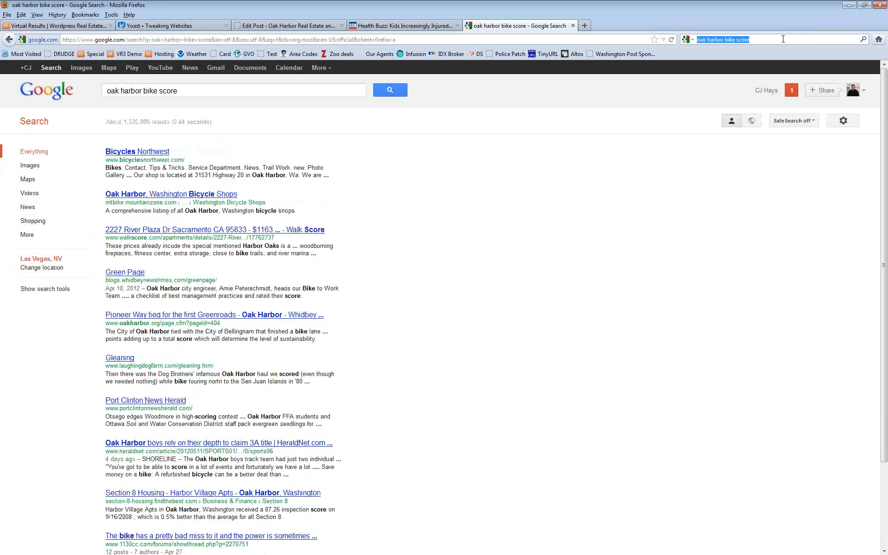
left_click(783, 39)
type("\"")
key("Return")
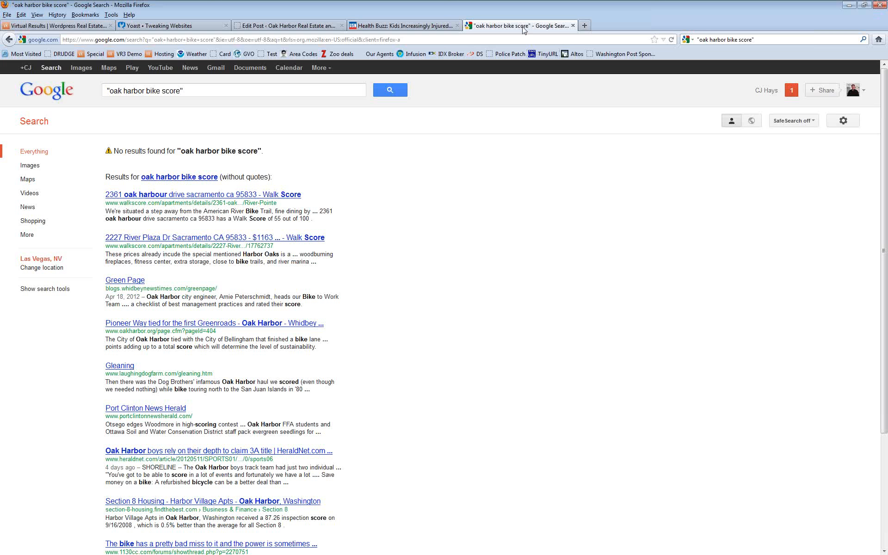
Step: Save the image's new title and alt text, then delete the map image from the draft
left_click(297, 26)
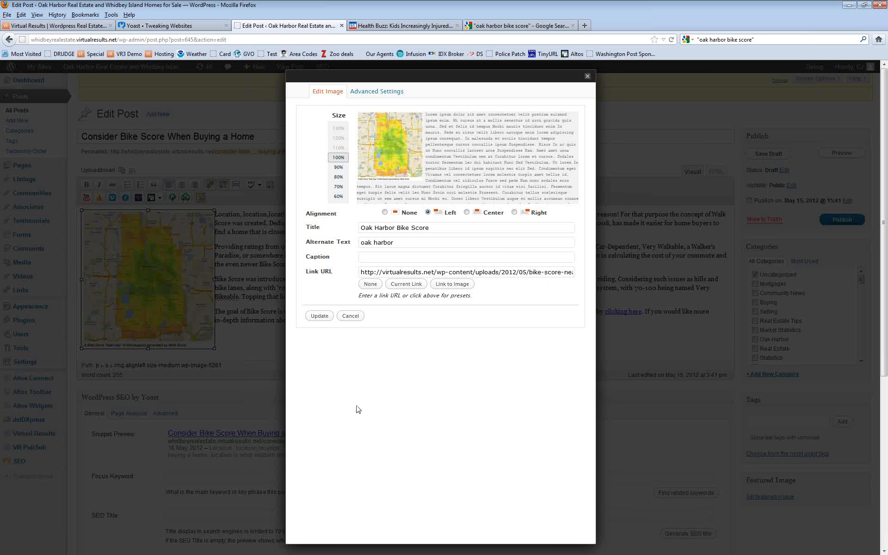
left_click(320, 317)
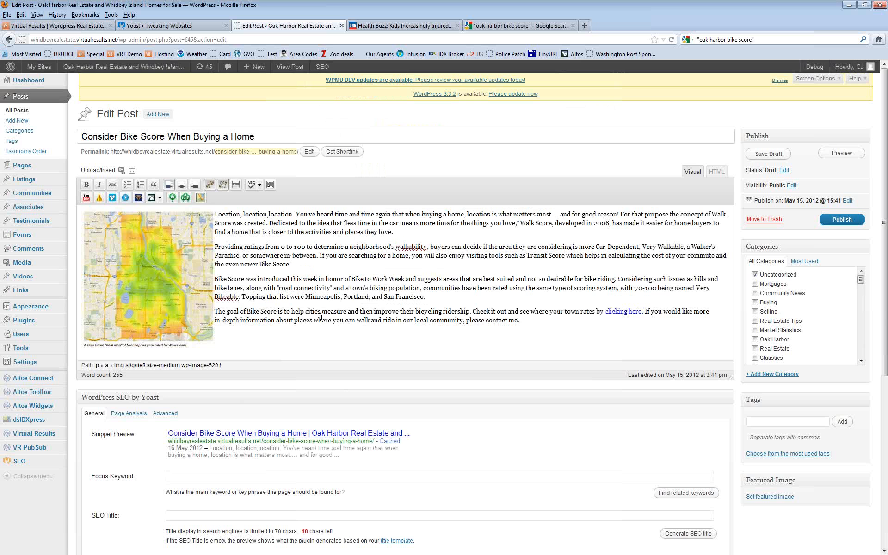
left_click(152, 270)
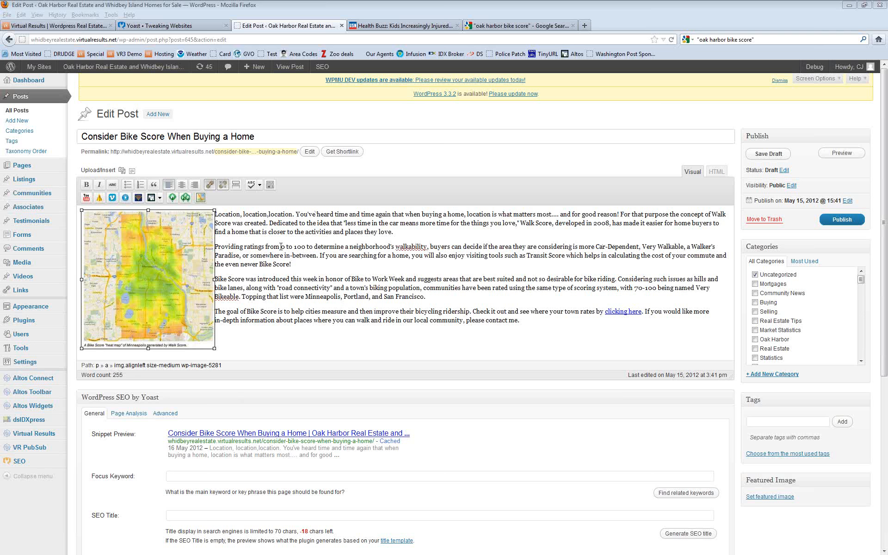
left_click(154, 269)
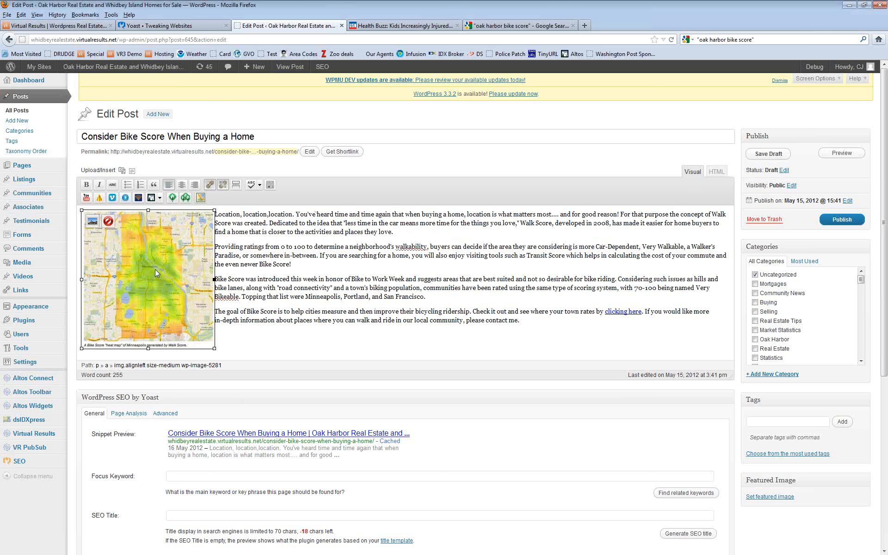
left_click(108, 223)
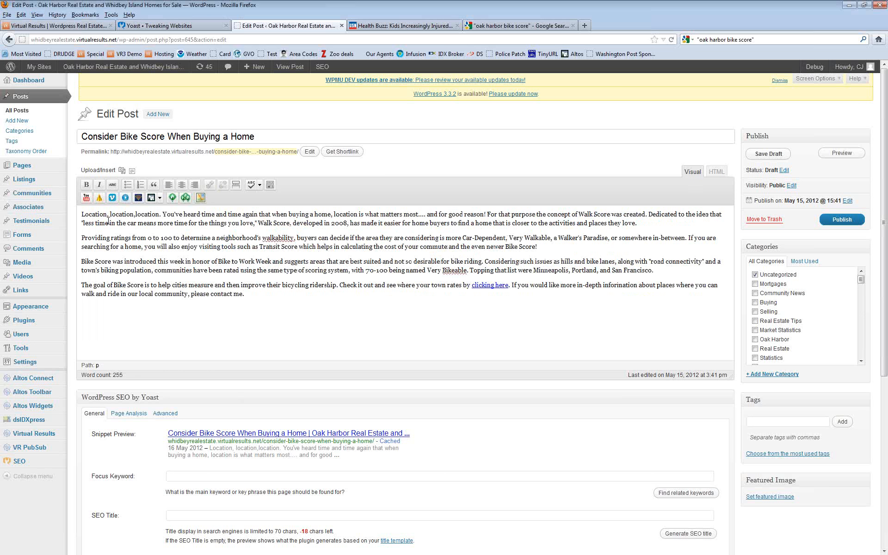
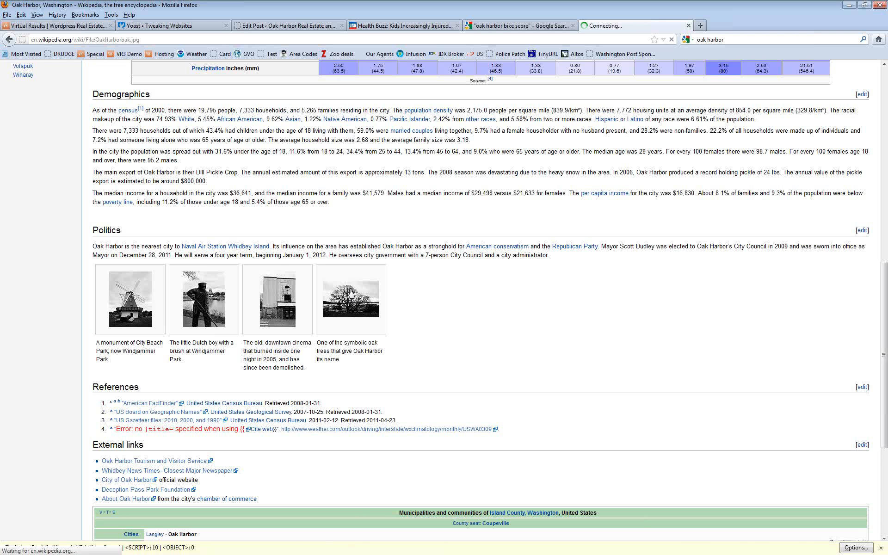
Step: Save the Oak Harbor oak tree photo (Oakharboroak.jpg) from Wikipedia to the computer
right_click(266, 245)
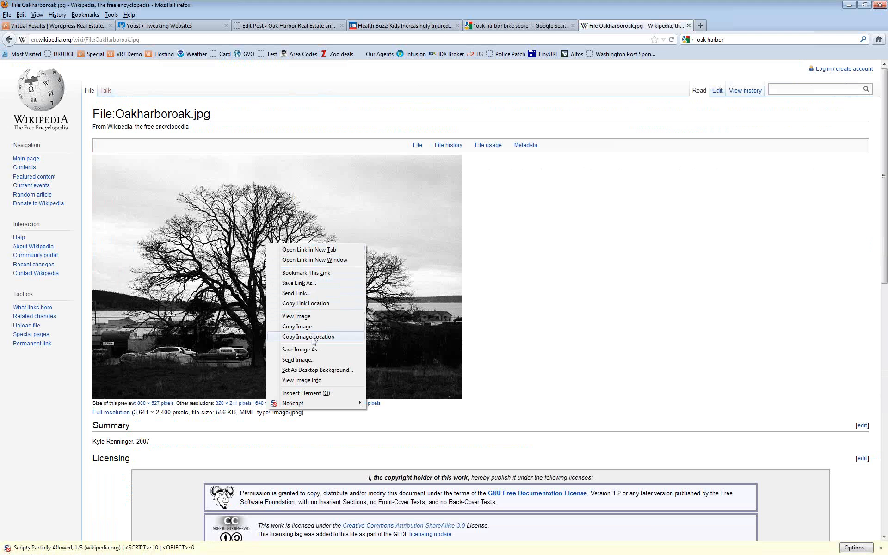
left_click(304, 351)
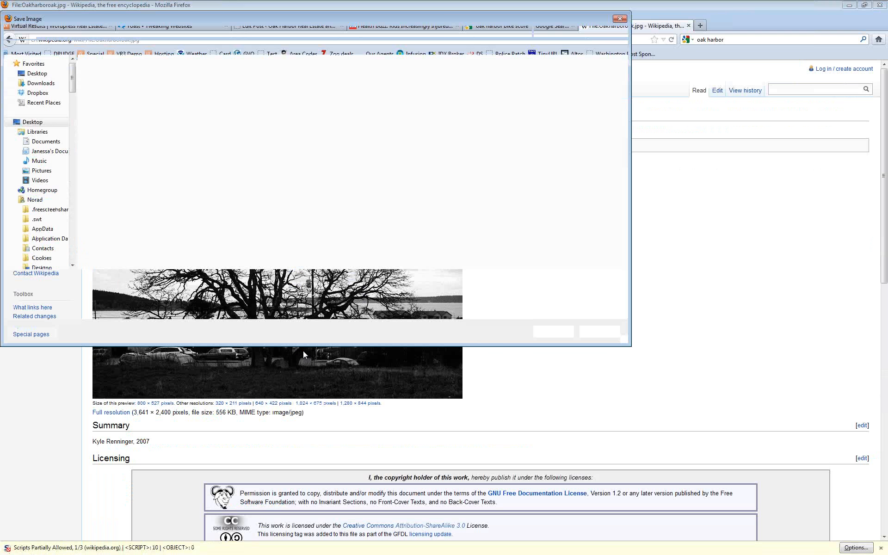
left_click(557, 334)
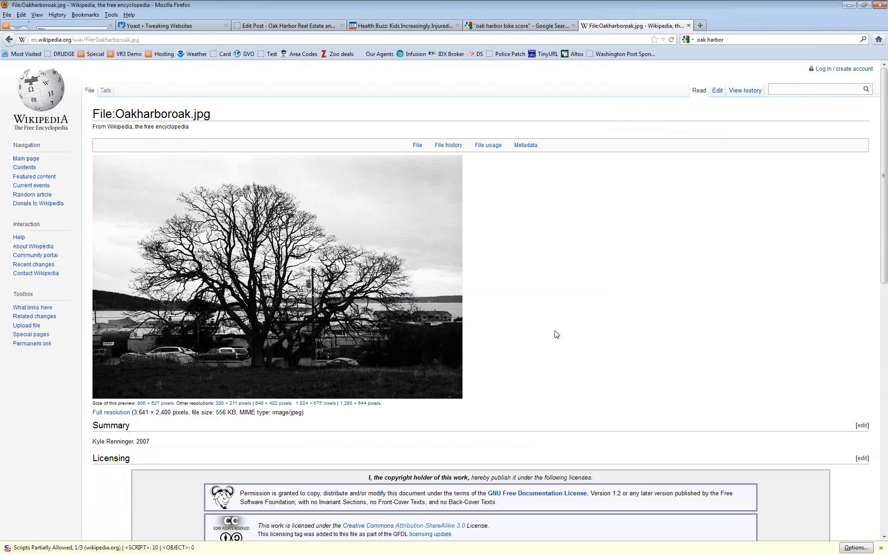
Step: Upload 800px-Oakharboroak.jpg from the Desktop to the Bike Score post's media
left_click(290, 27)
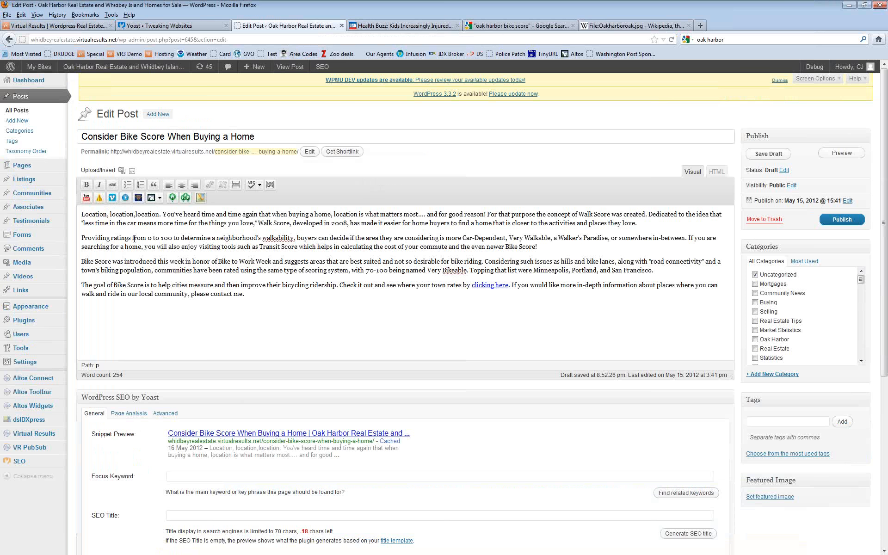
left_click(99, 172)
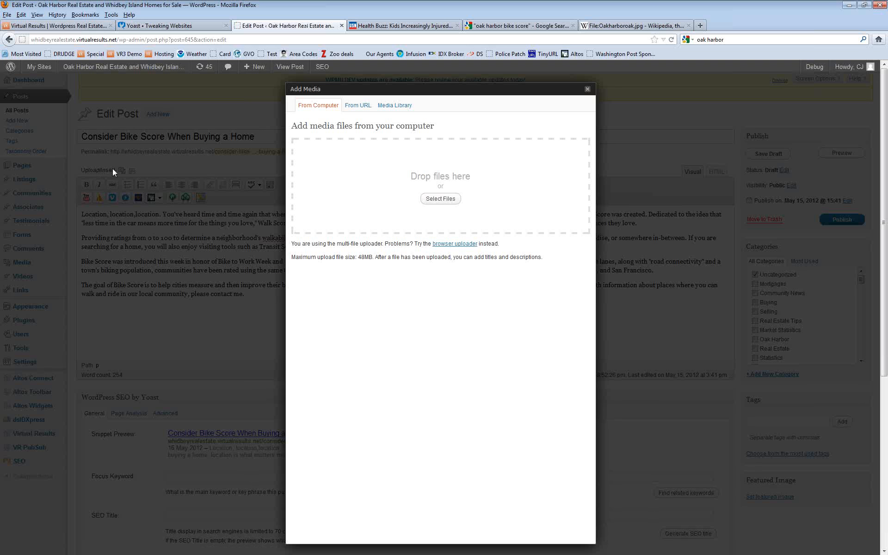
left_click(441, 199)
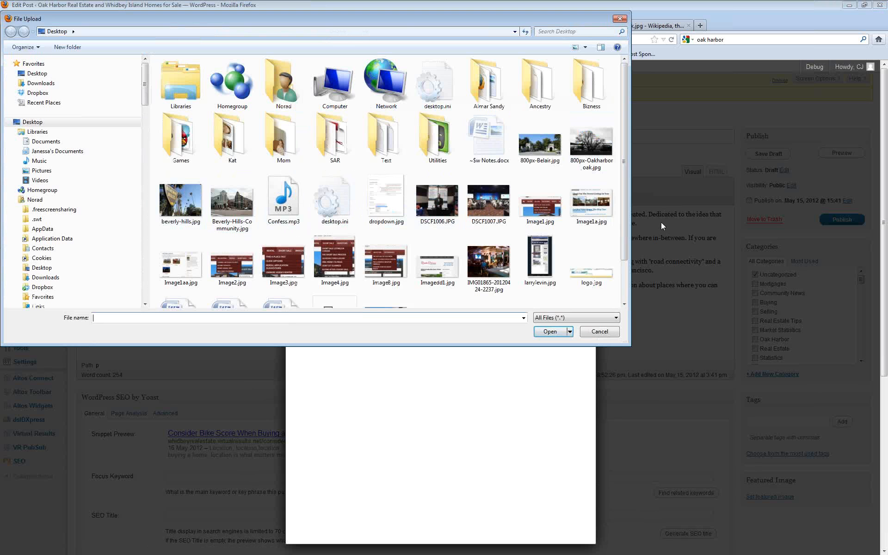
left_click(594, 147)
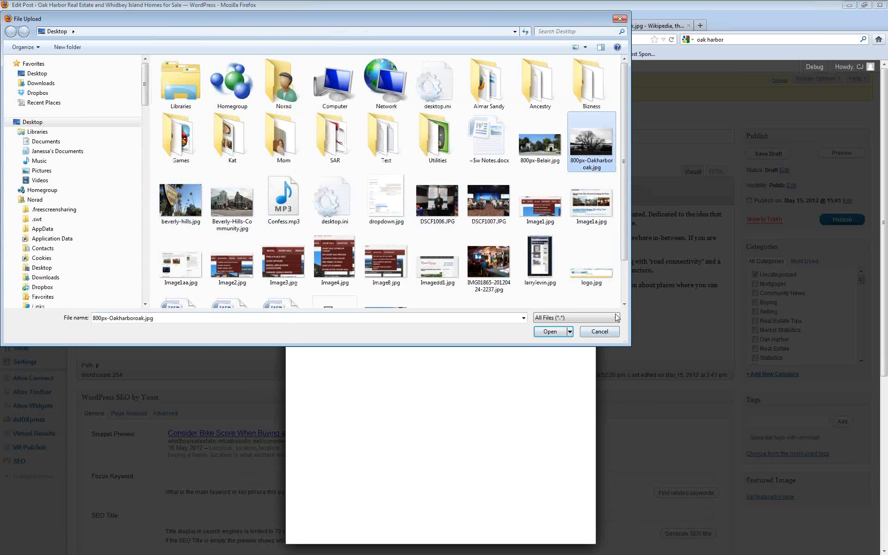
left_click(550, 331)
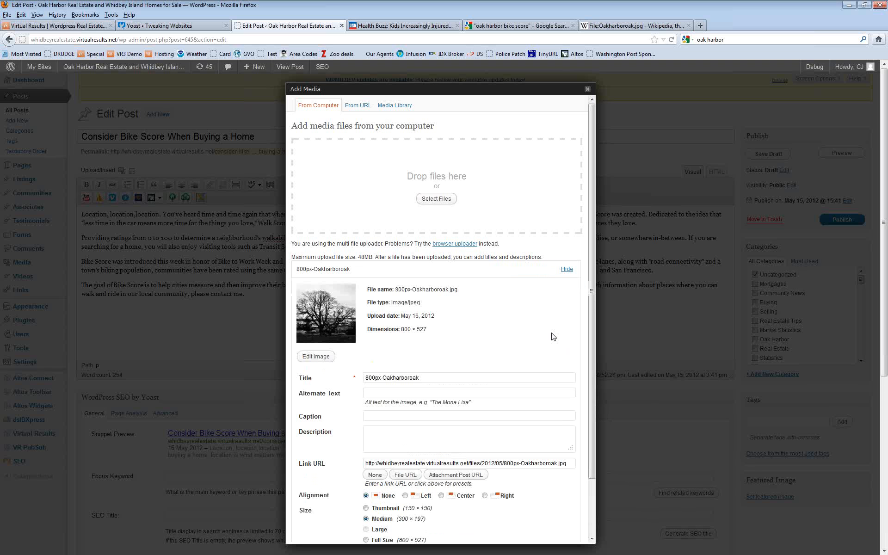
Step: Delete the oak photo's title text and set its alignment to Left
scroll(548, 388, "down", 2)
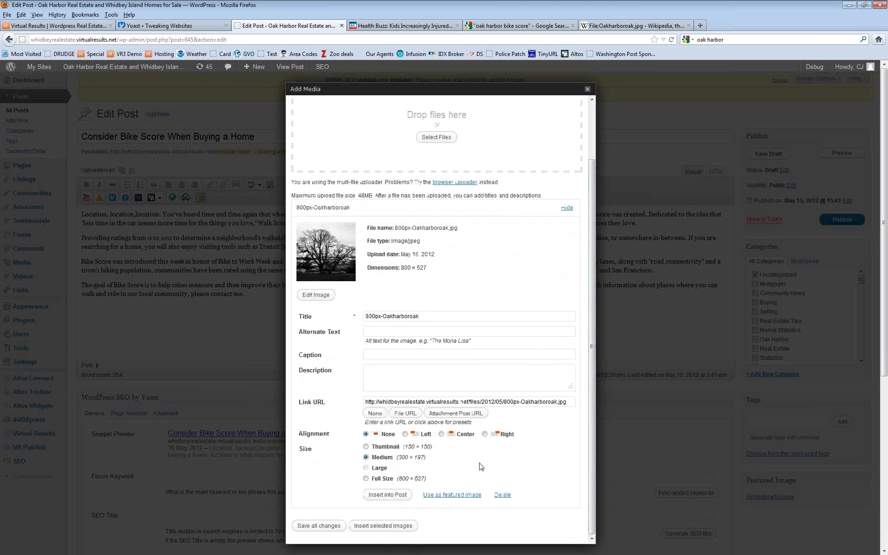
left_click_drag(434, 316, 333, 319)
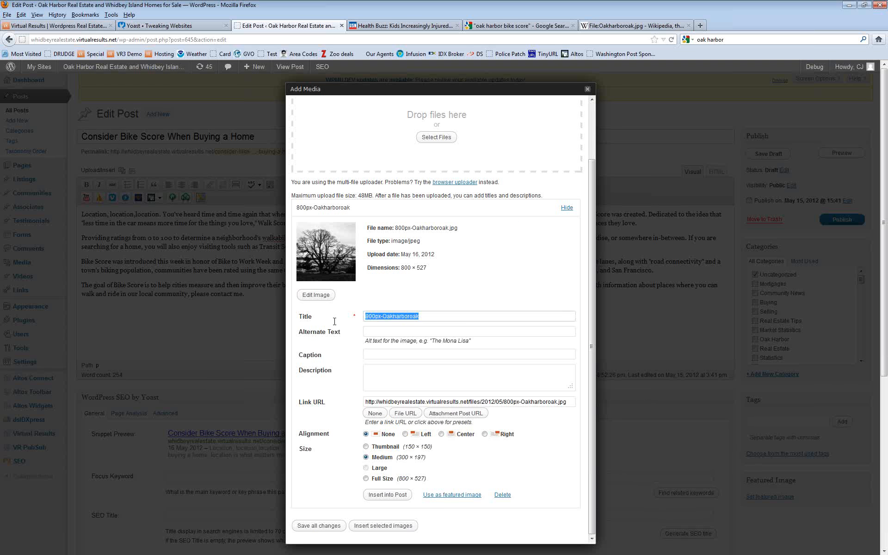
key("BackSpace")
left_click(373, 331)
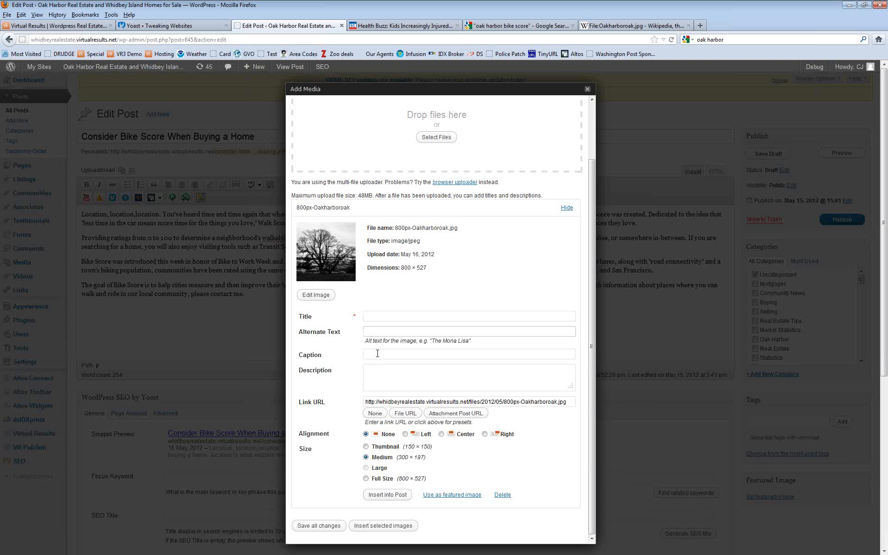
left_click(377, 374)
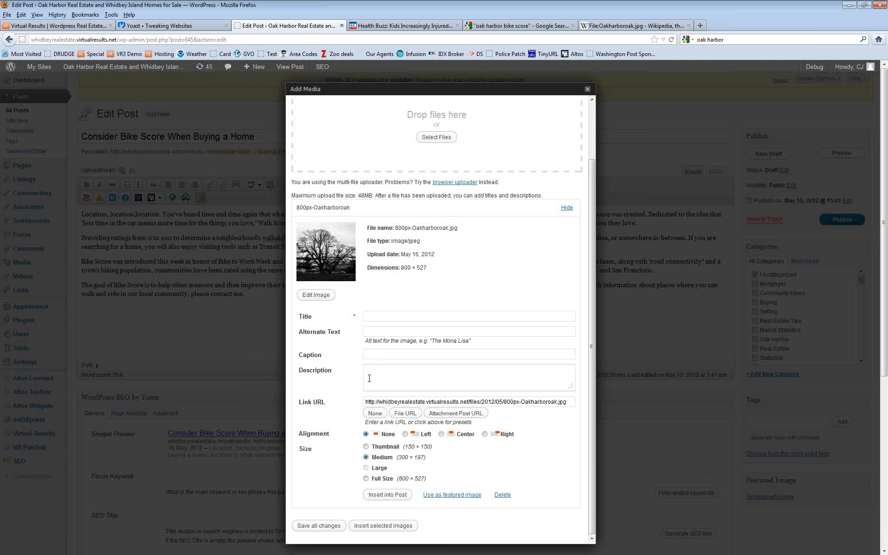
left_click(405, 433)
left_click(485, 434)
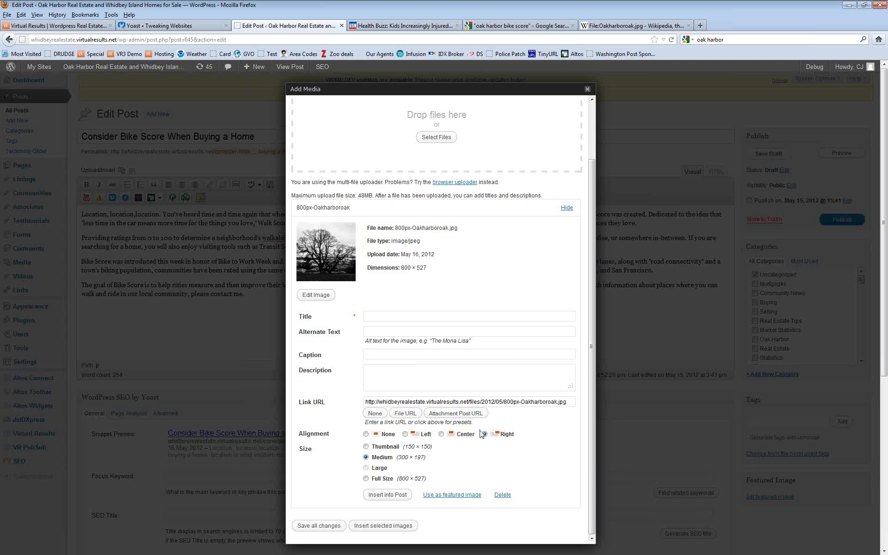
left_click(405, 433)
scroll(445, 307, "up", 3)
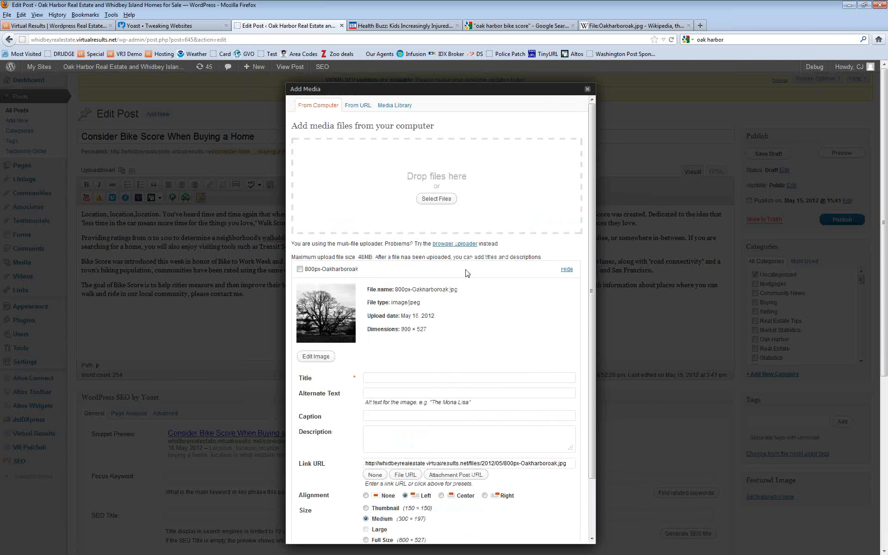
Step: Close the Add Media window and leave the post editor for the Oak Harbor site
left_click(588, 90)
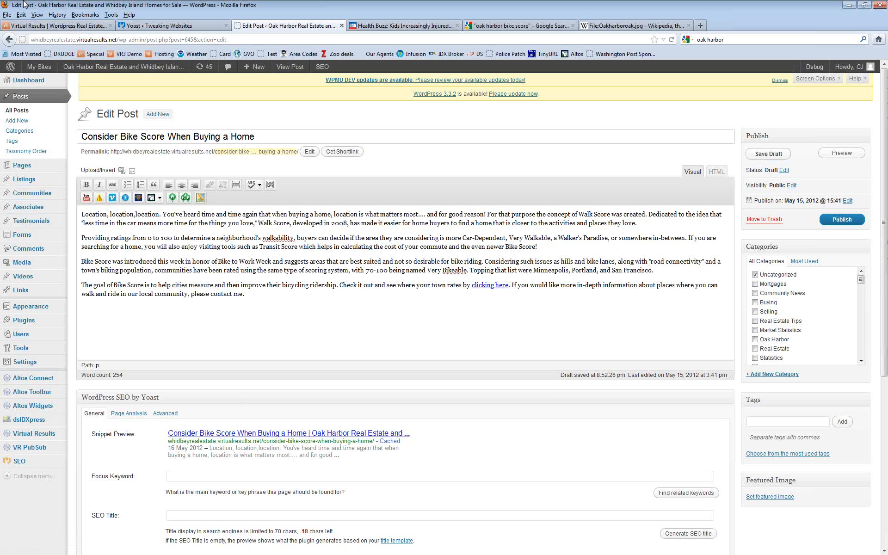
scroll(200, 294, "down", 3)
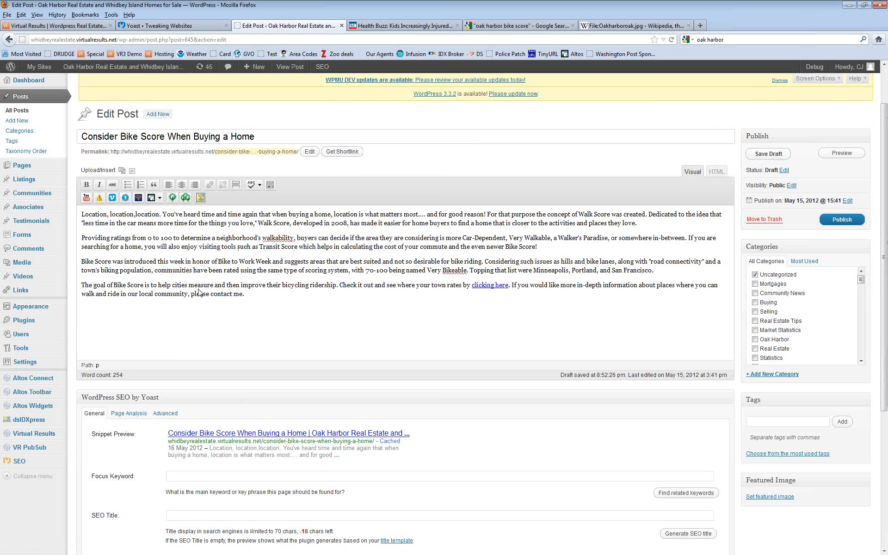
scroll(200, 294, "up", 3)
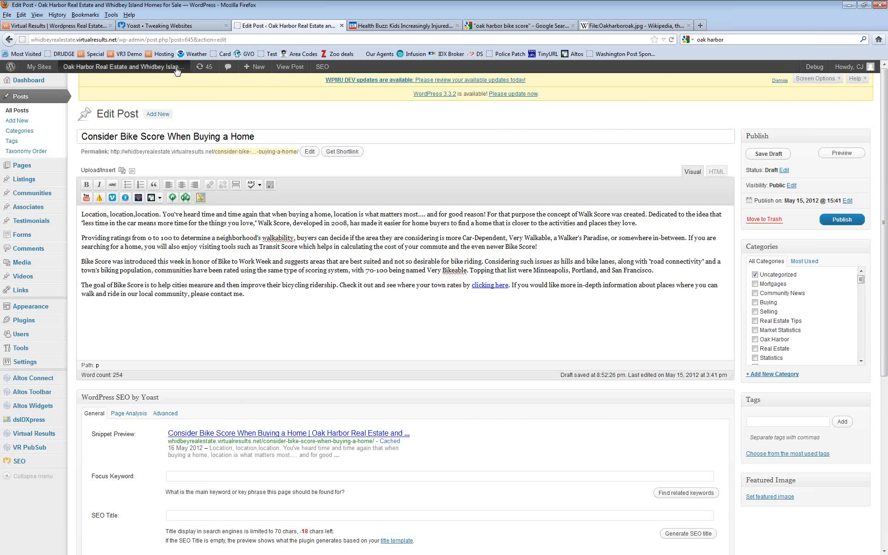
left_click(146, 68)
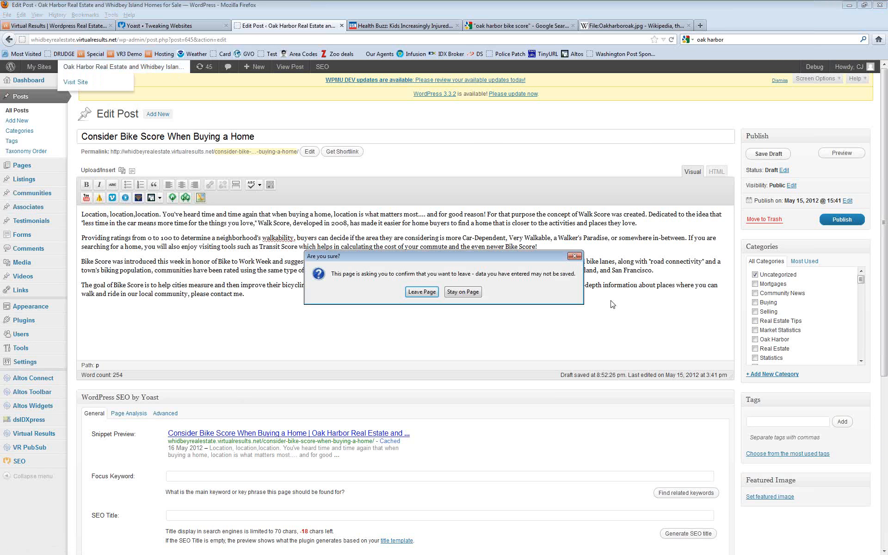
left_click(421, 292)
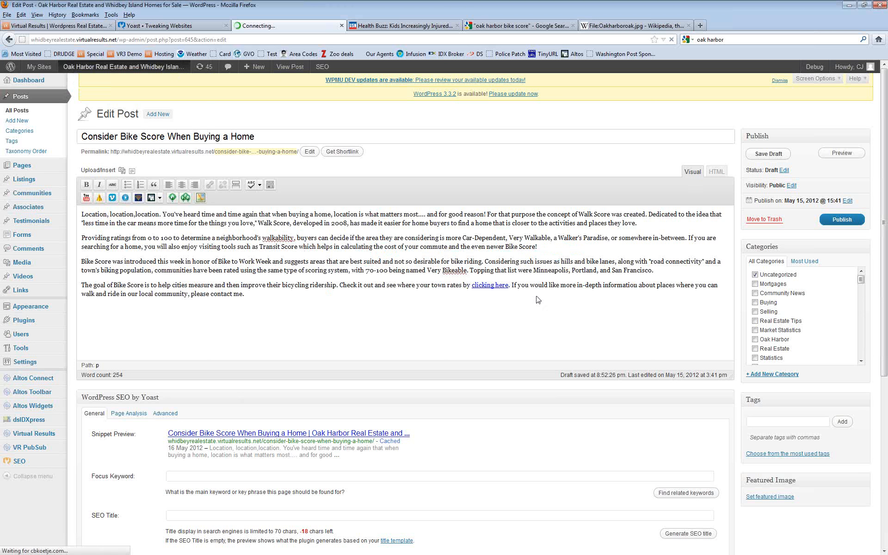